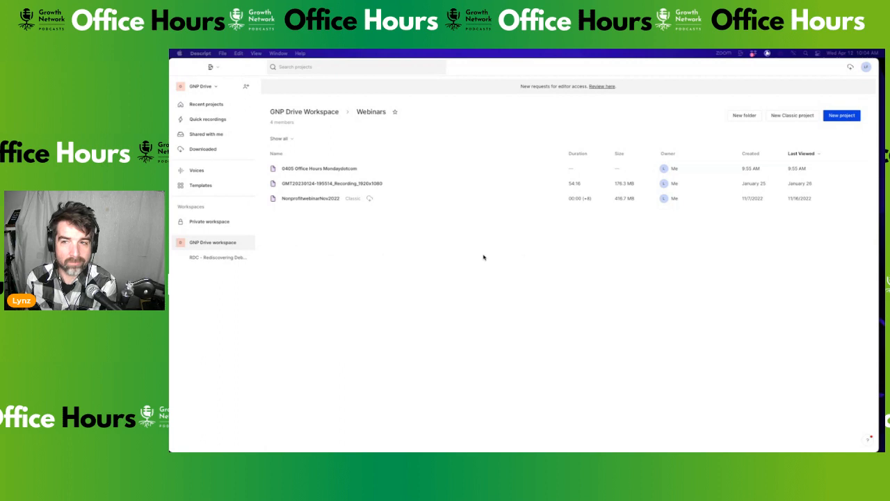
Create a new project in the Webinars folder titled 'April 12 Webinar Test'
click(847, 118)
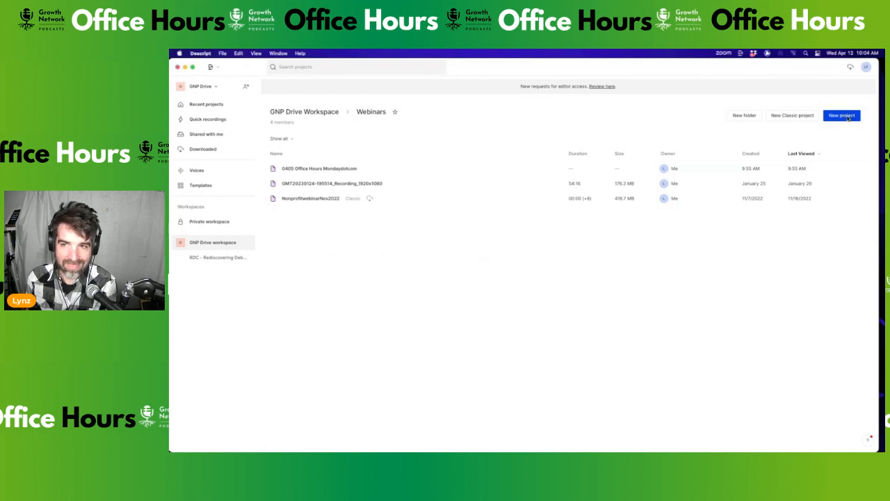
click(849, 117)
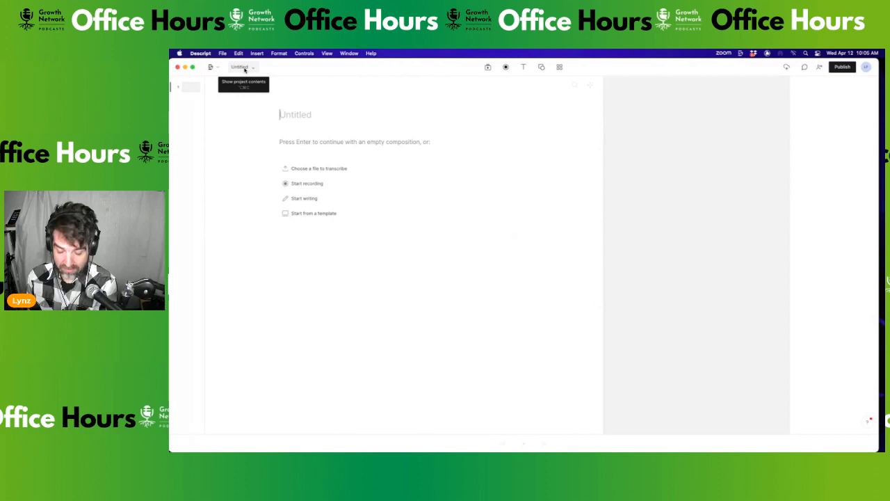
text(Ap)
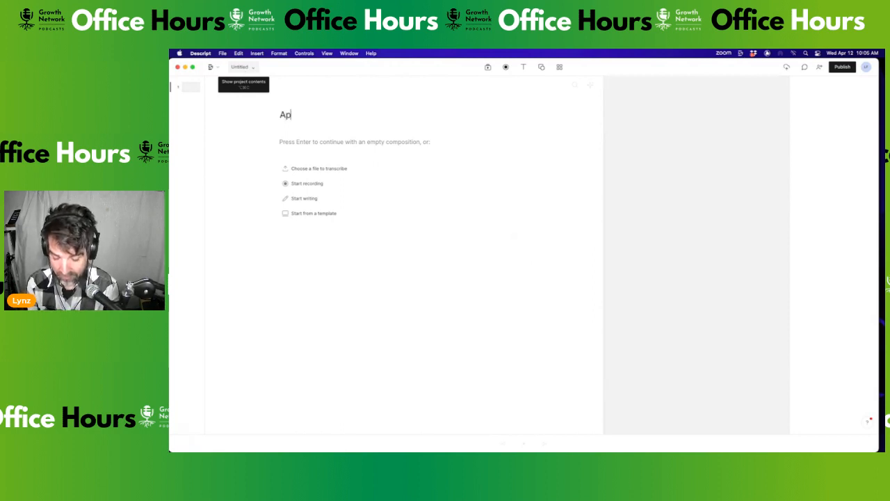
text(ril 12 Webinar)
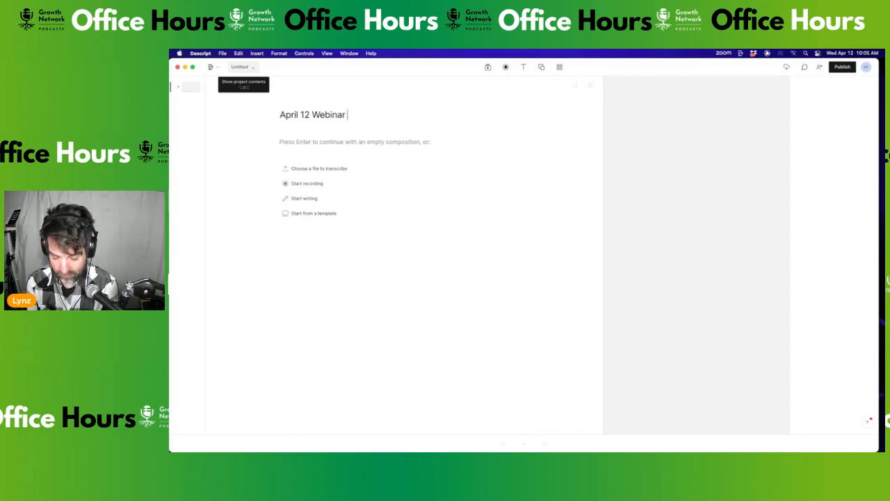
text(Tesr)
key(BackSpace)
key(Return)
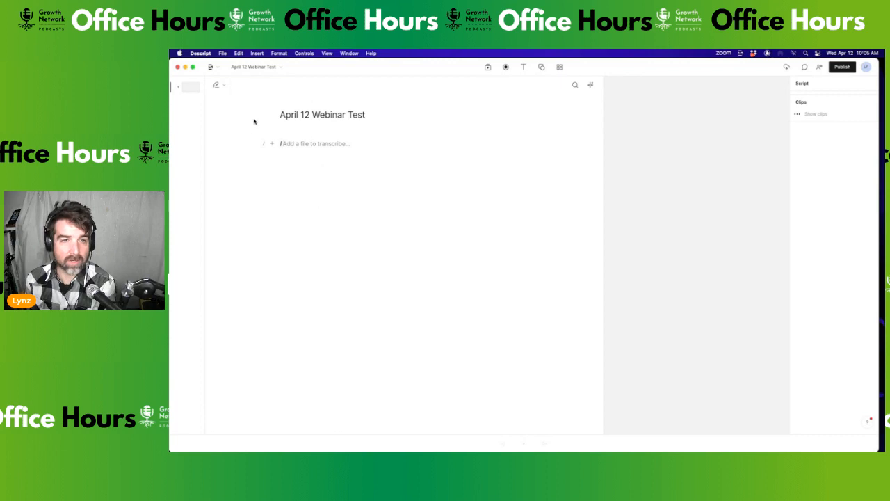
Check the project's compositions list, then show the project's media files
click(274, 67)
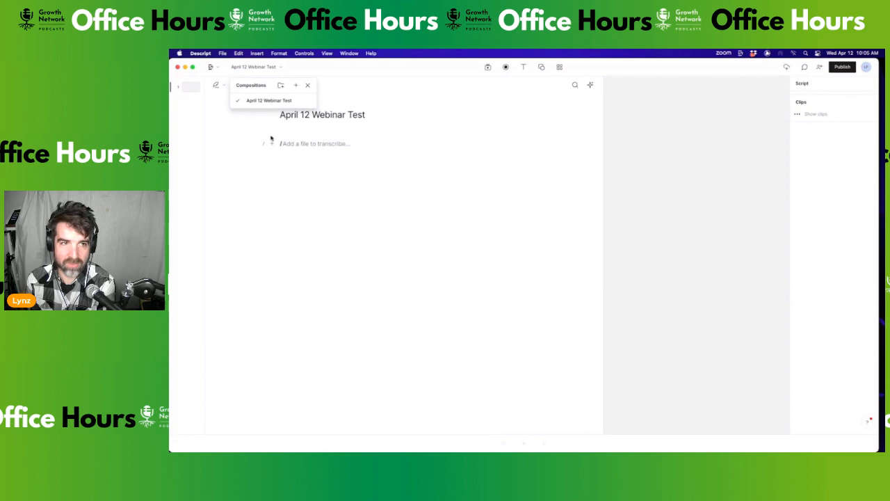
click(359, 89)
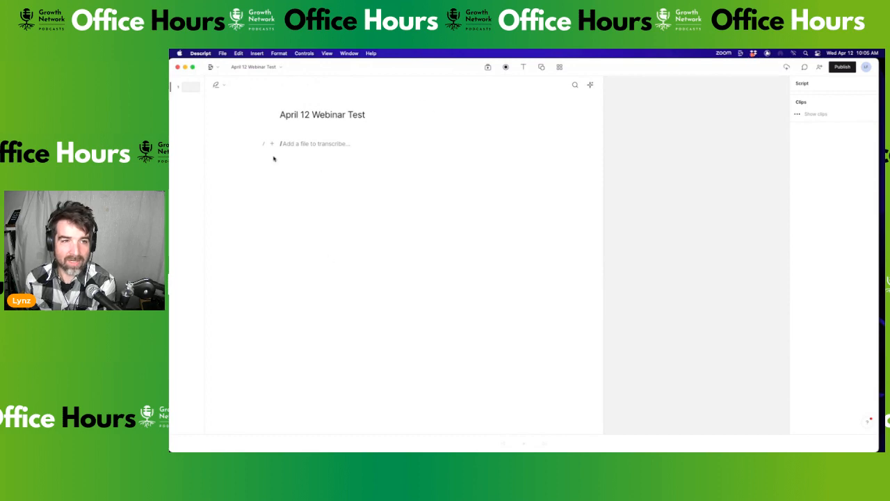
click(488, 68)
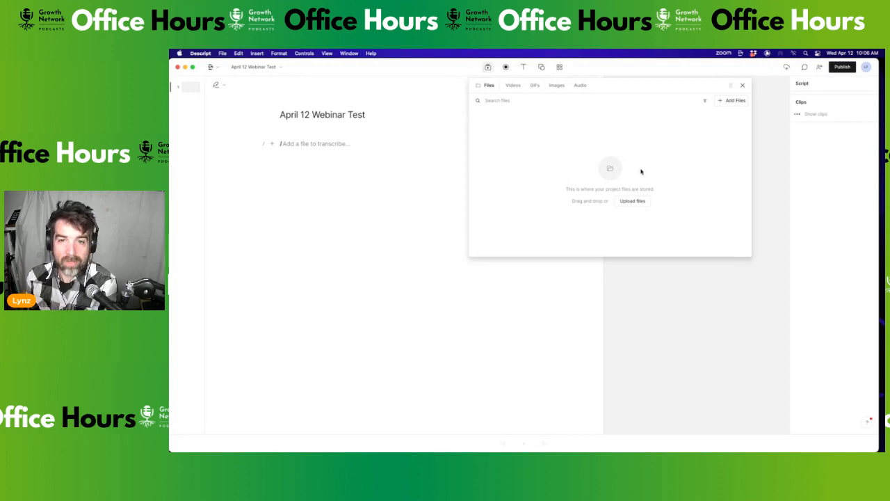
Select the podcast tracker video for upload, then cancel without uploading anything
click(632, 201)
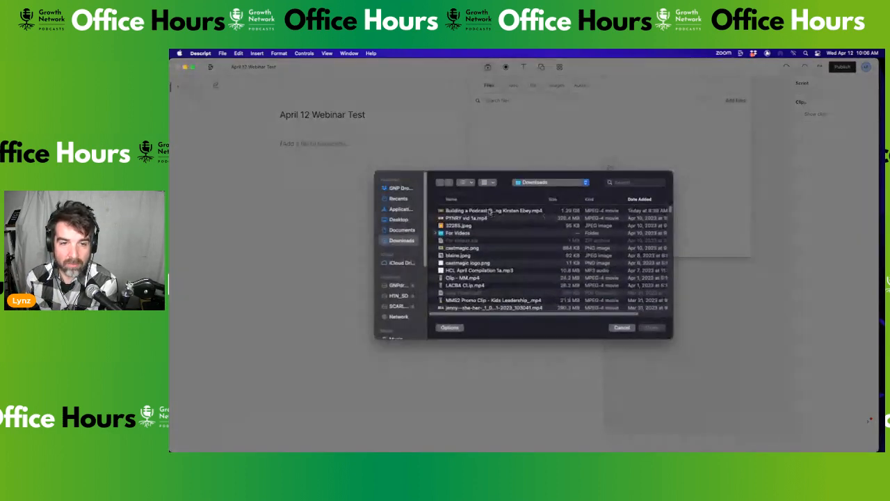
click(490, 211)
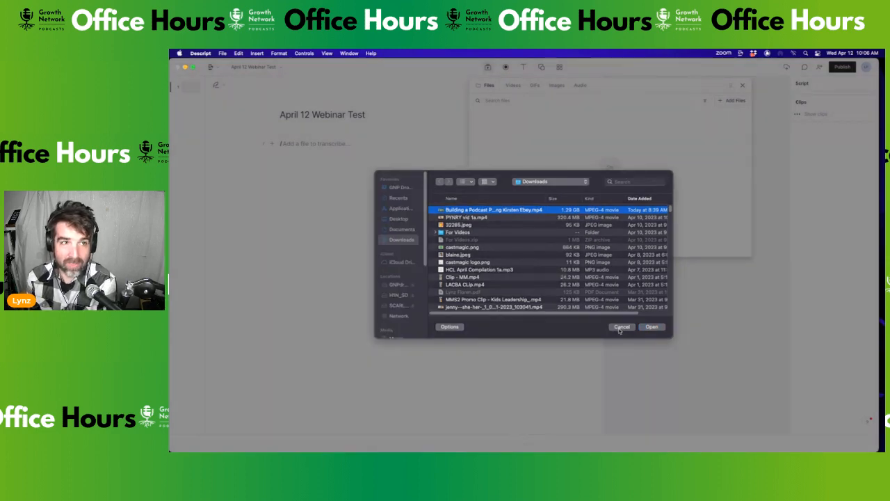
click(619, 328)
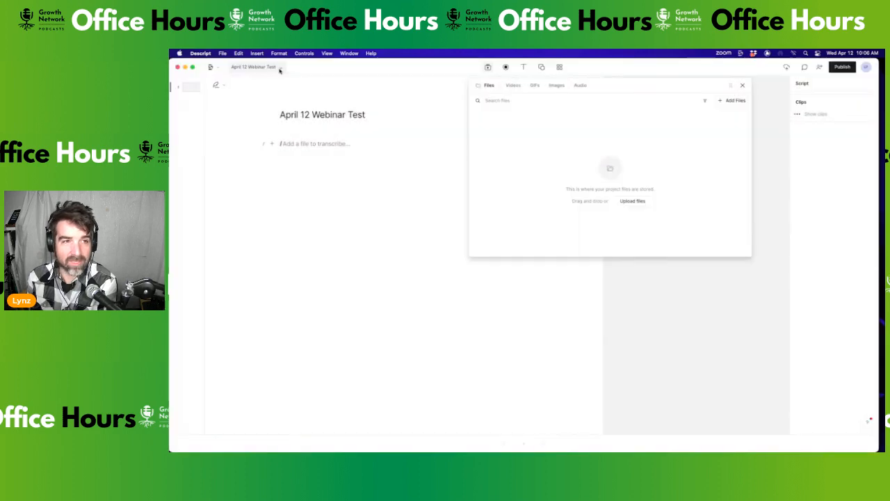
click(212, 67)
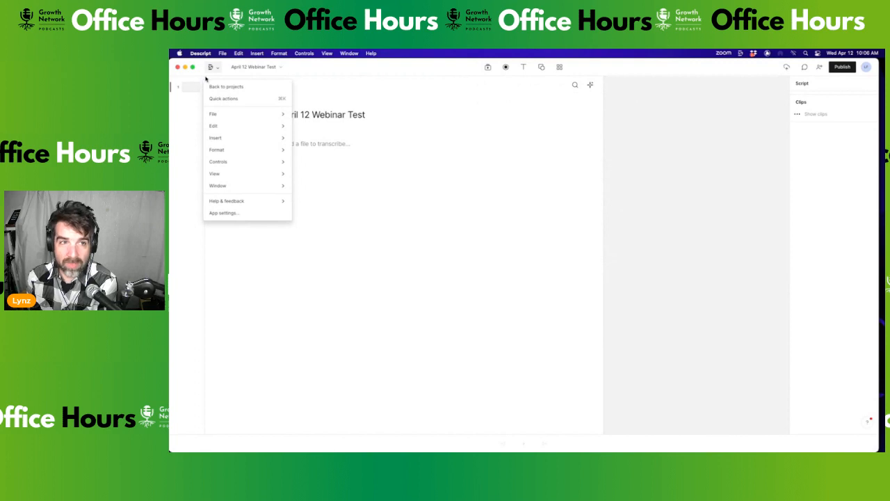
Go back to projects, open '0405 Office Hours Mondaydotcom' and show its media files
click(239, 87)
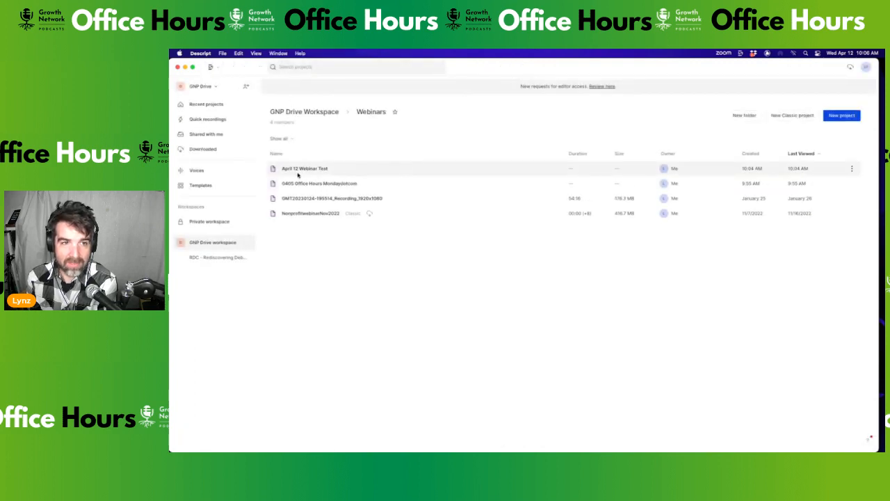
click(310, 184)
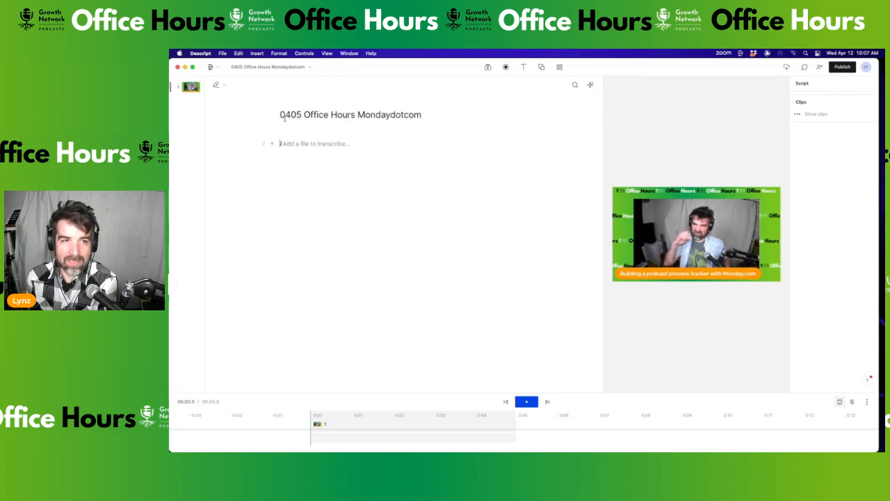
click(488, 67)
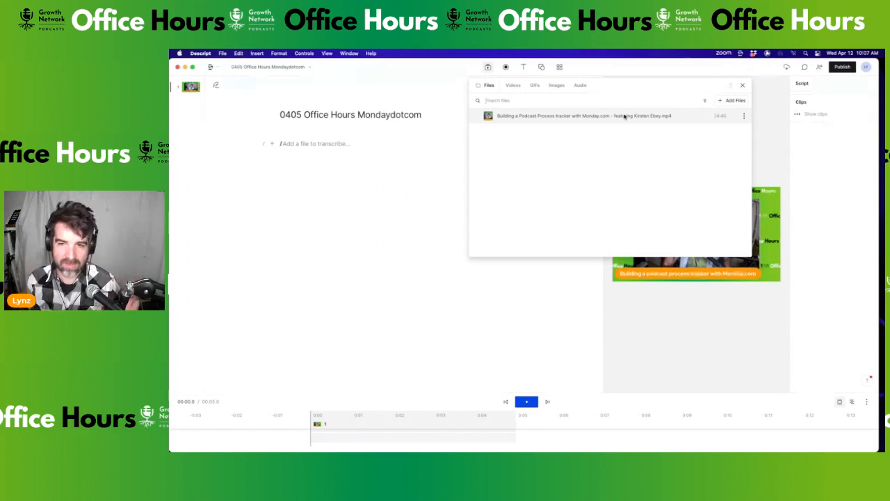
Transcribe the podcast tracker video in English with 2 speakers into a new composition
click(743, 116)
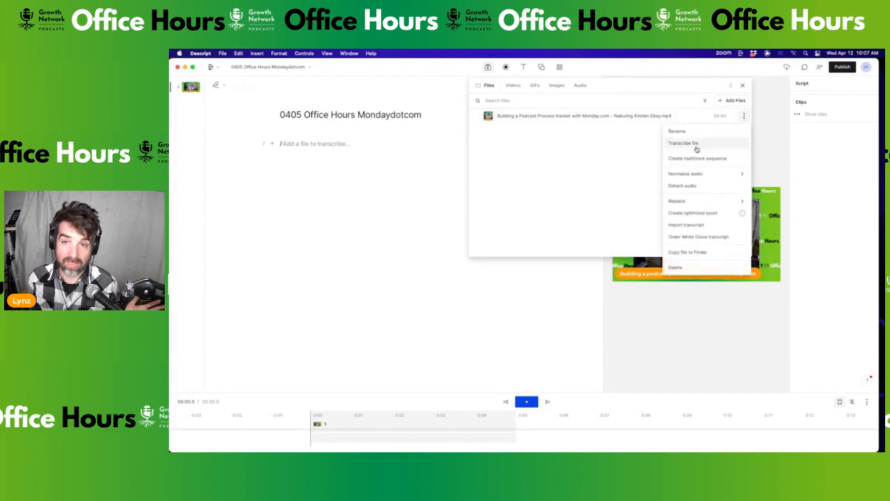
click(698, 145)
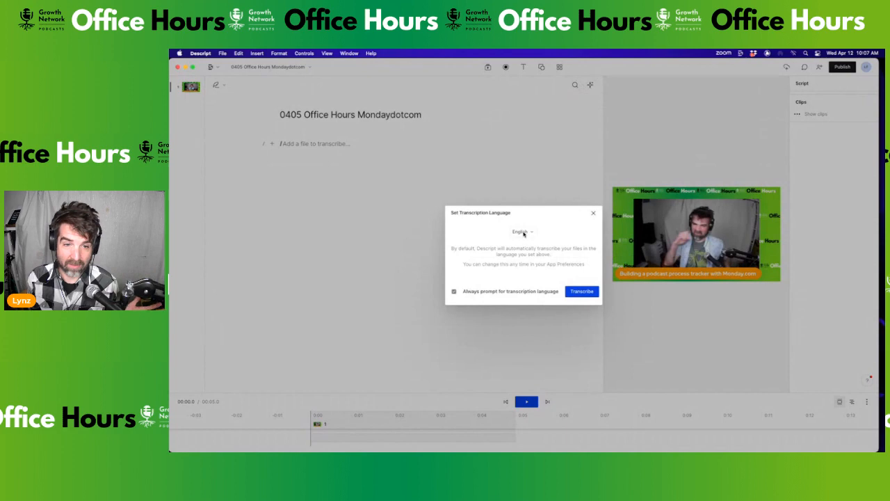
click(582, 292)
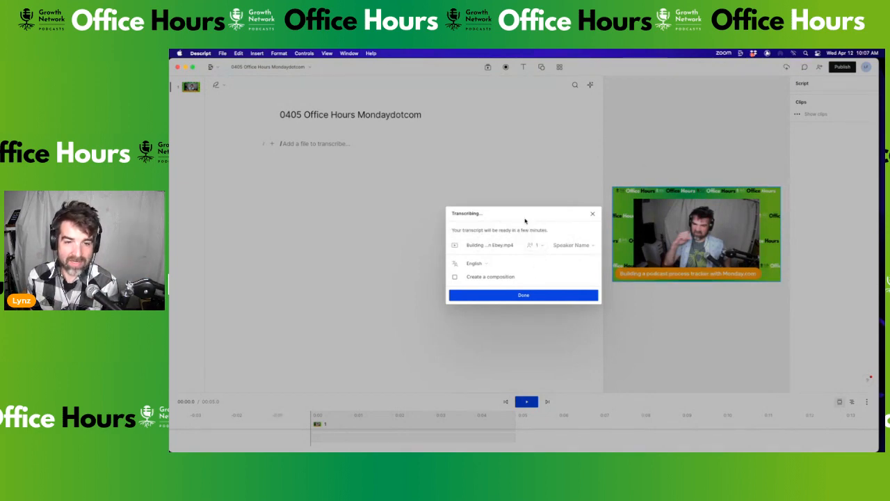
click(537, 245)
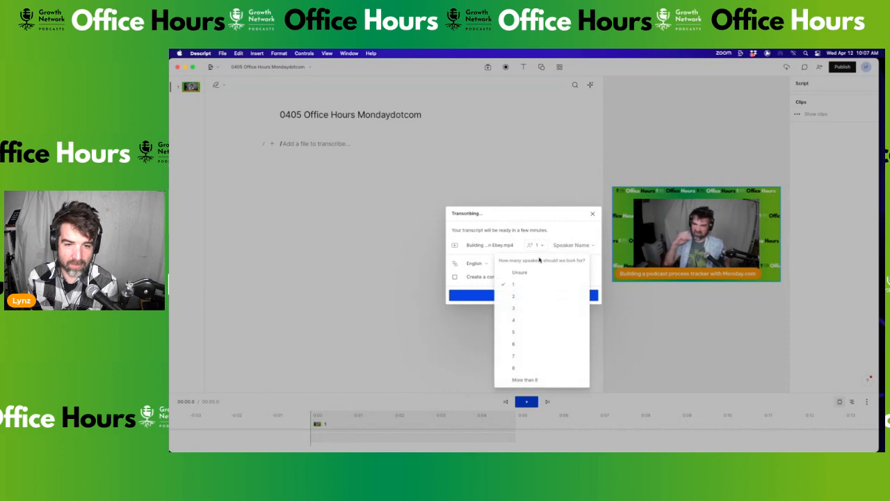
click(531, 297)
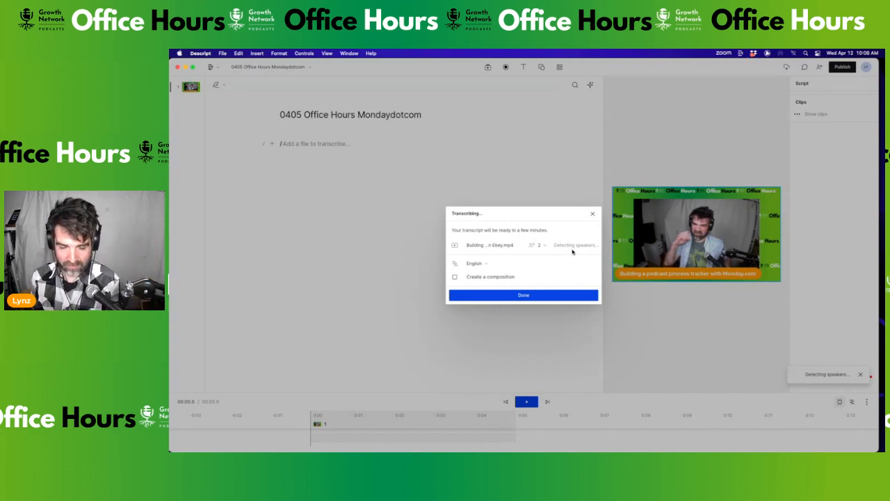
click(455, 277)
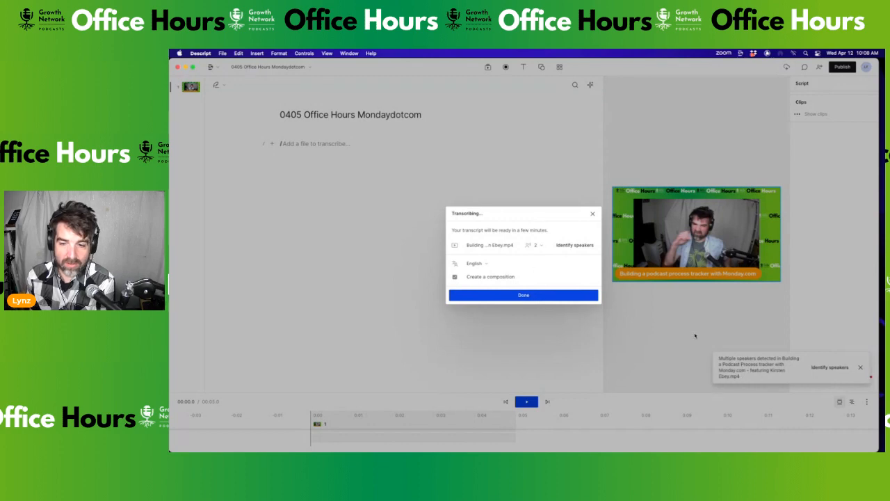
click(527, 299)
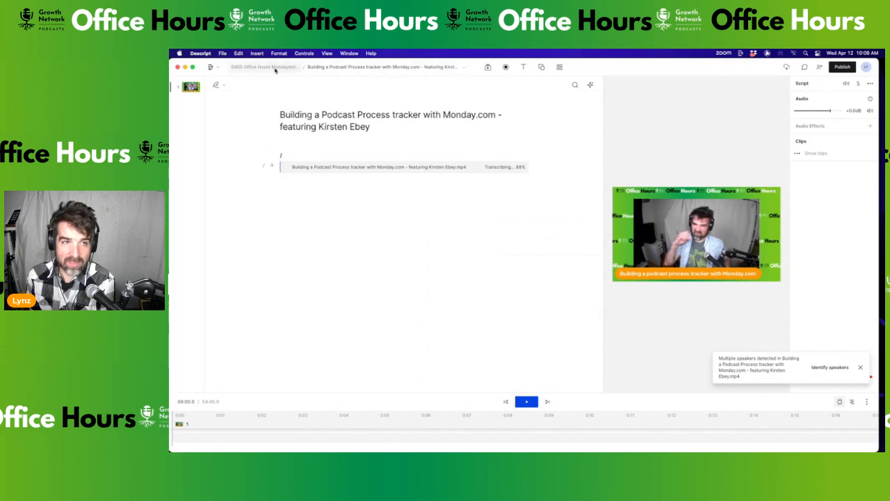
Review the project's two compositions while the transcription reaches 100%
click(463, 67)
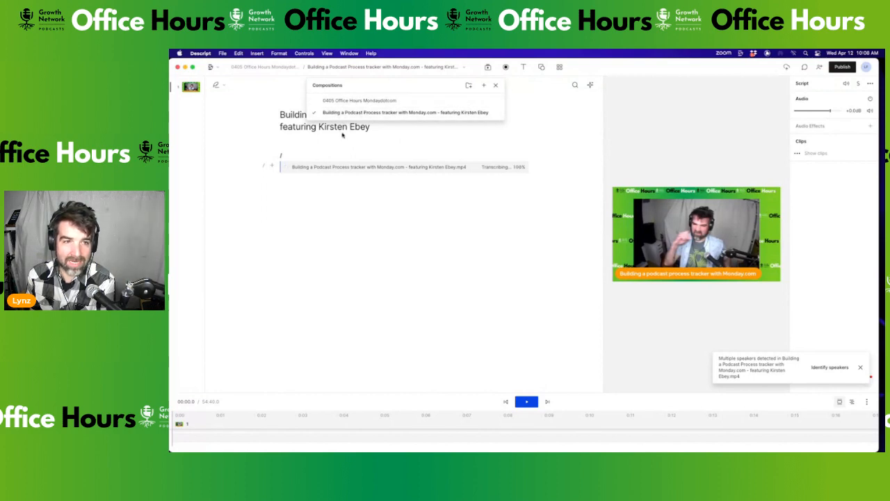
click(310, 215)
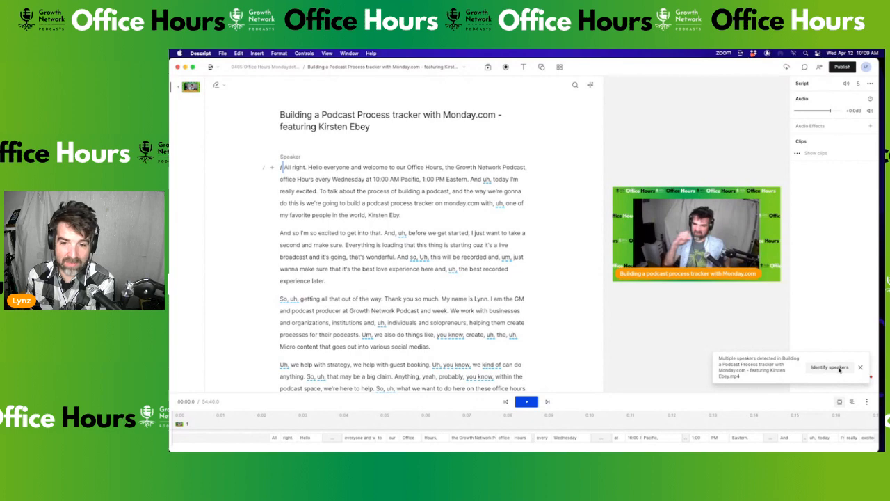
click(839, 370)
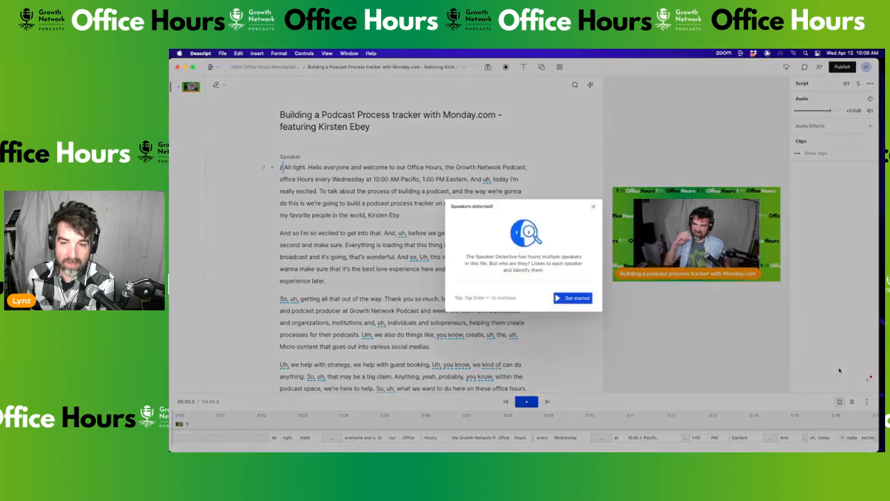
click(565, 298)
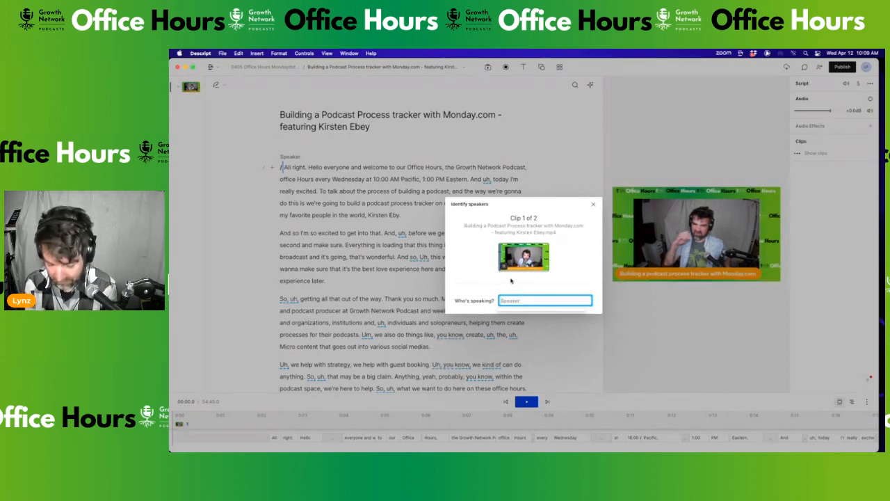
text(Lynz)
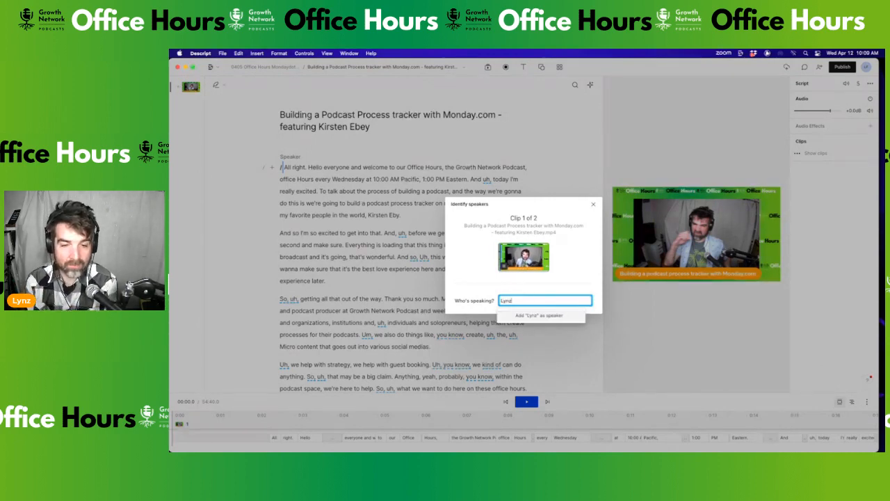
click(531, 316)
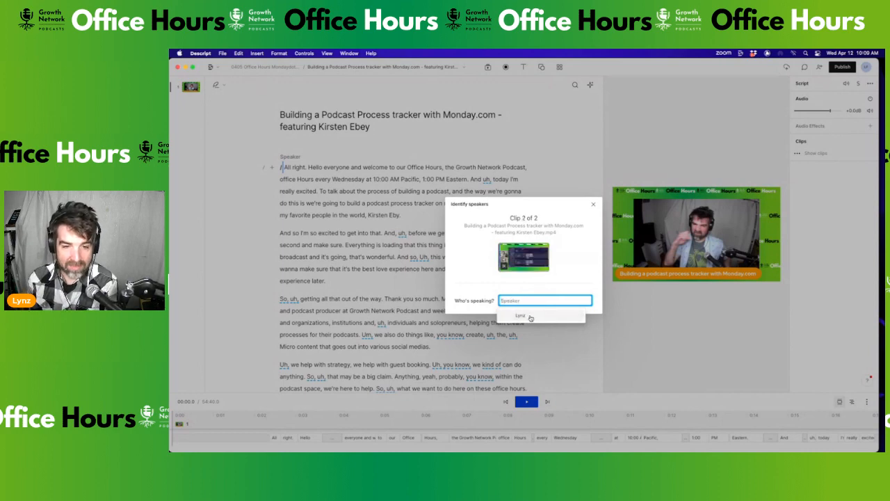
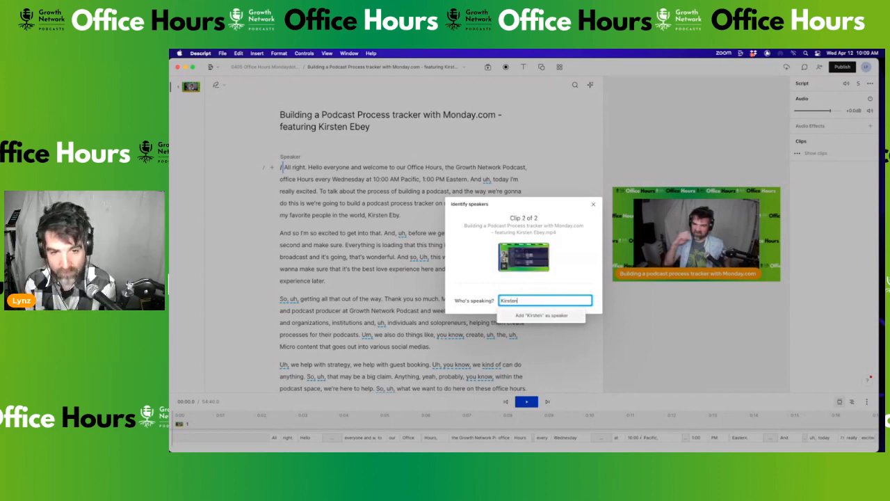
click(553, 316)
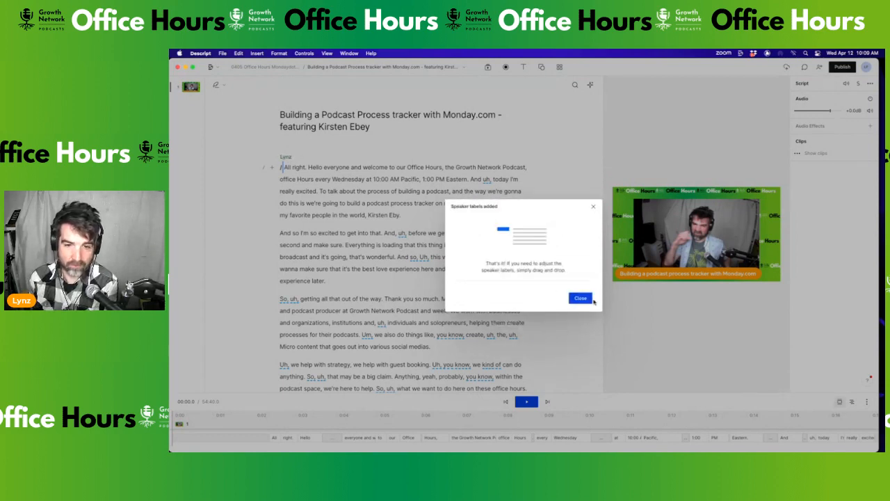
click(580, 301)
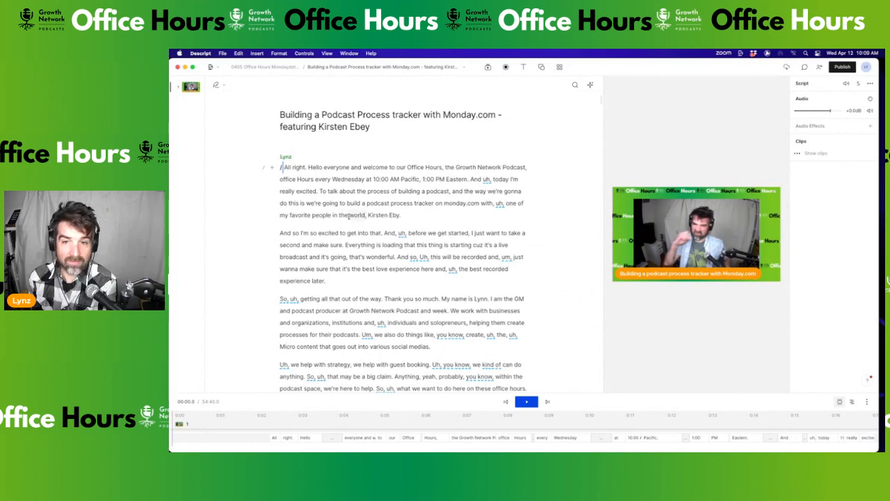
scroll(401, 230, down, 1)
scroll(402, 228, down, 10)
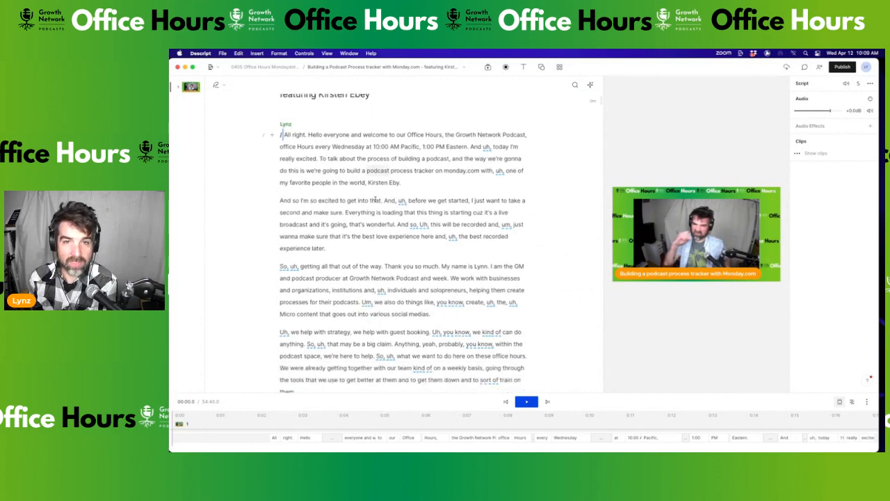
scroll(376, 199, down, 15)
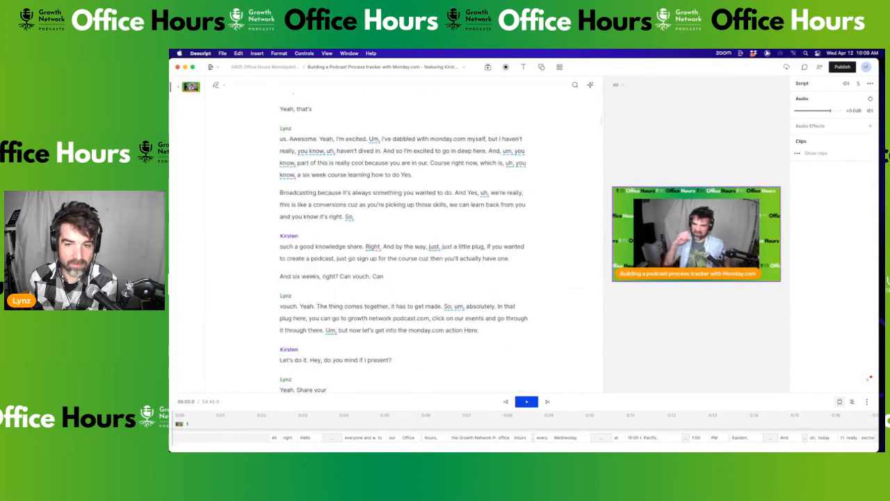
scroll(250, 188, up, 15)
scroll(312, 222, up, 3)
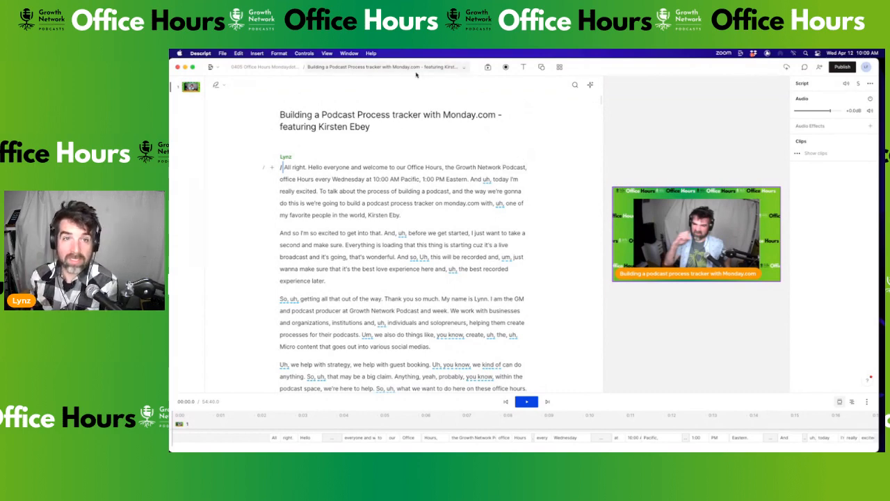
Duplicate the podcast-tracker composition from the Compositions list
click(463, 69)
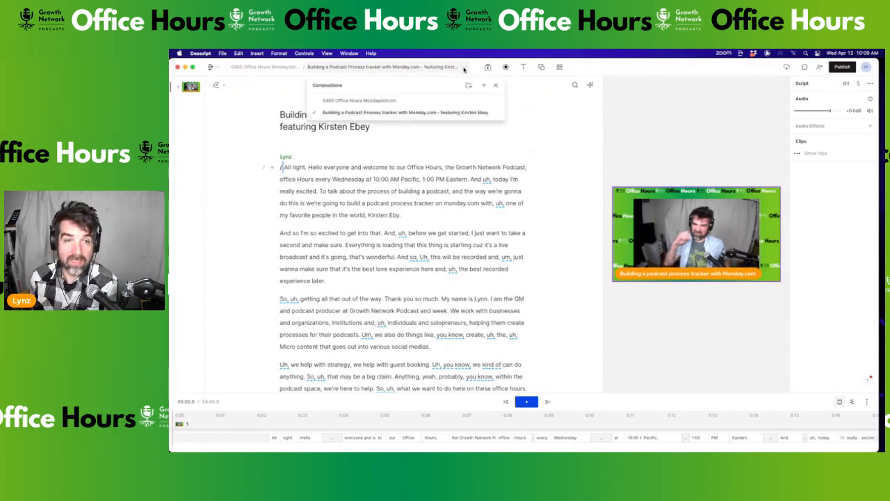
click(497, 113)
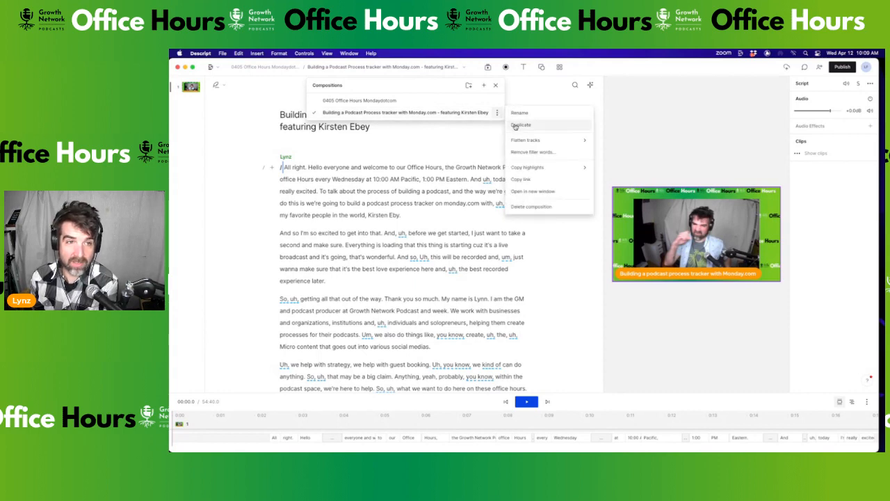
click(515, 126)
Choose Rename on the copied composition in the Compositions list
click(445, 68)
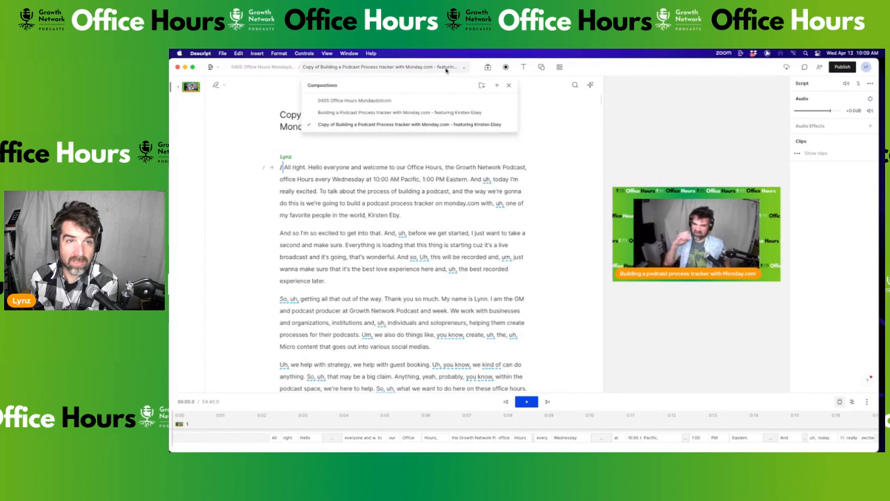
click(510, 126)
click(533, 126)
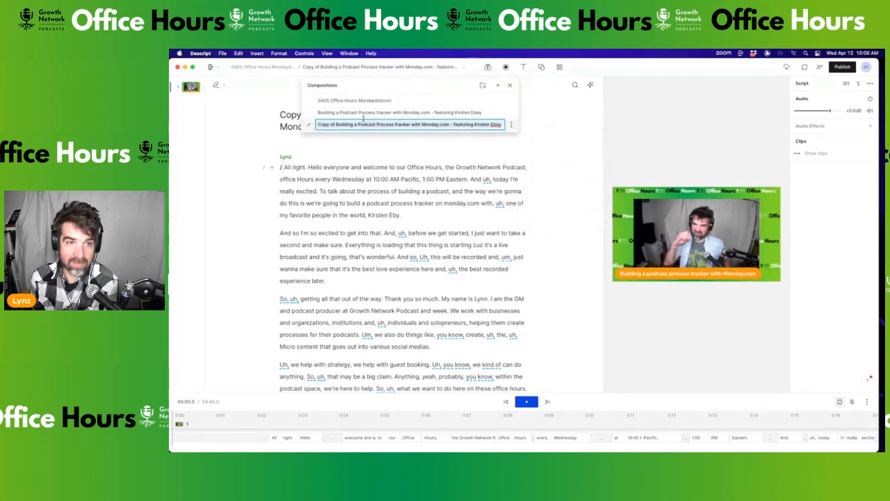
click(337, 126)
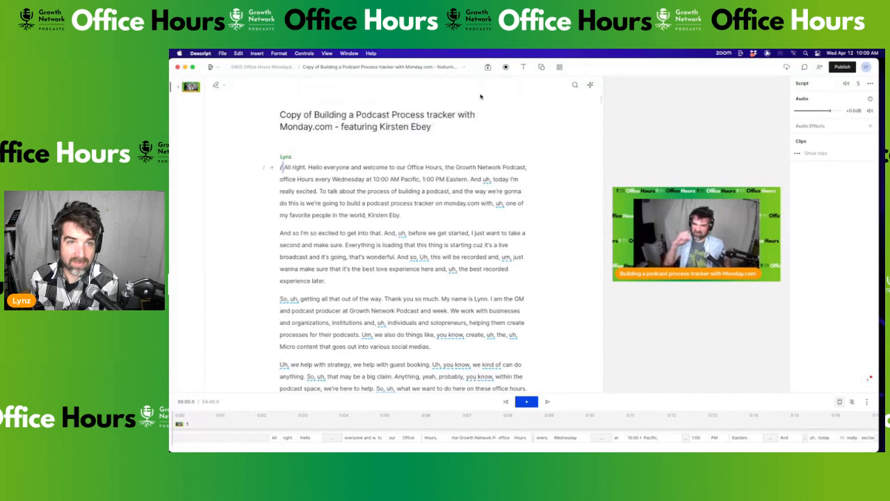
click(465, 68)
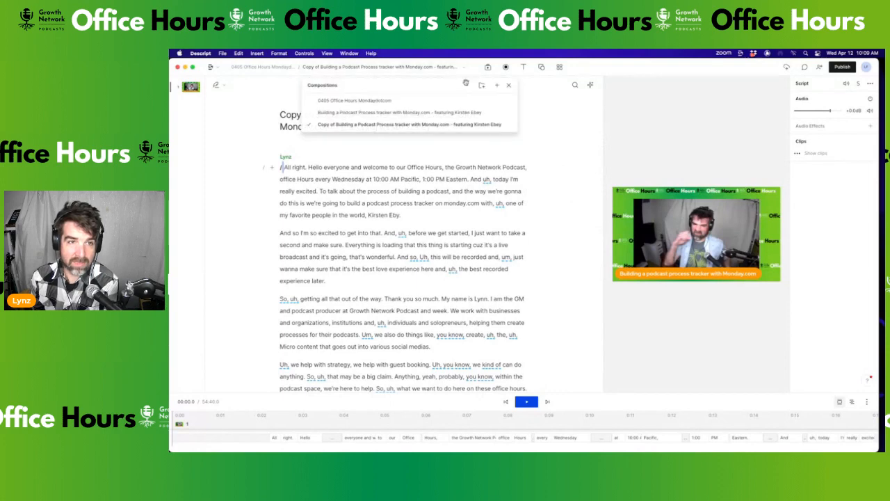
Rename the copy, dropping 'Copy ' and adding a '(BACKUP)' suffix, then reopen the original
click(509, 125)
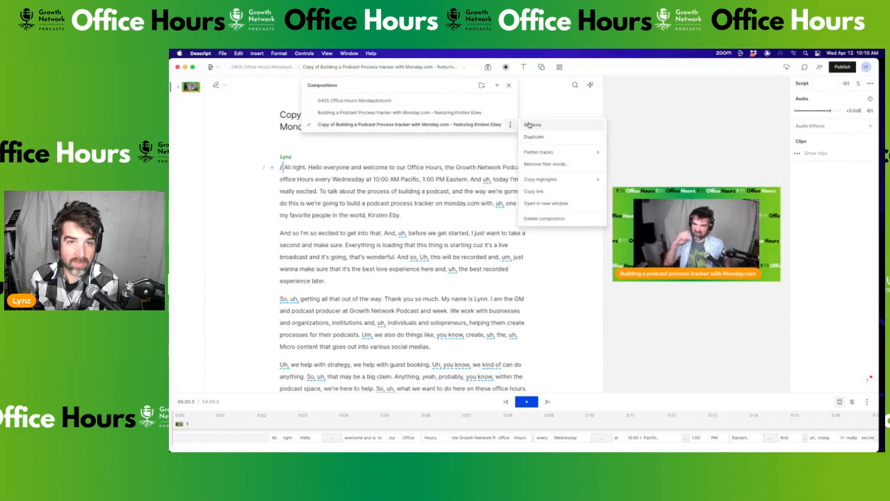
click(527, 124)
click(318, 125)
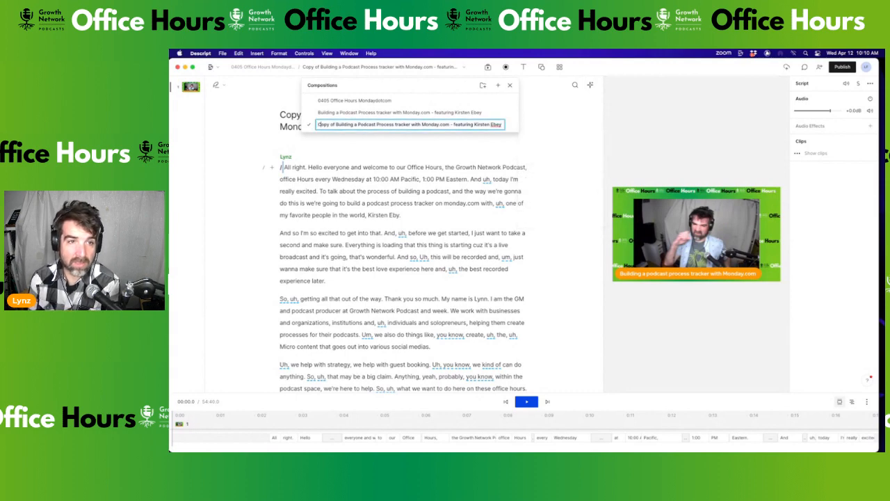
key(Delete)
key(Delete)
key(Delete)
key(Delete)
key(Delete)
key(Delete)
key(Delete)
key(Delete)
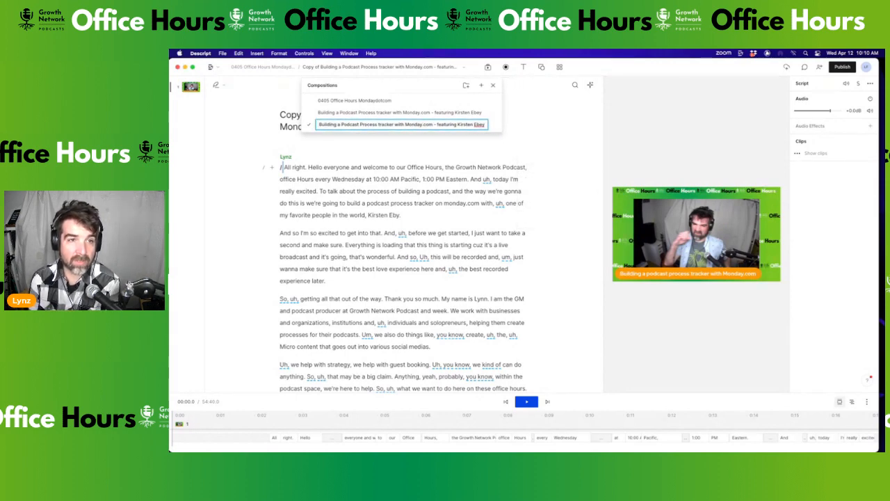
click(483, 125)
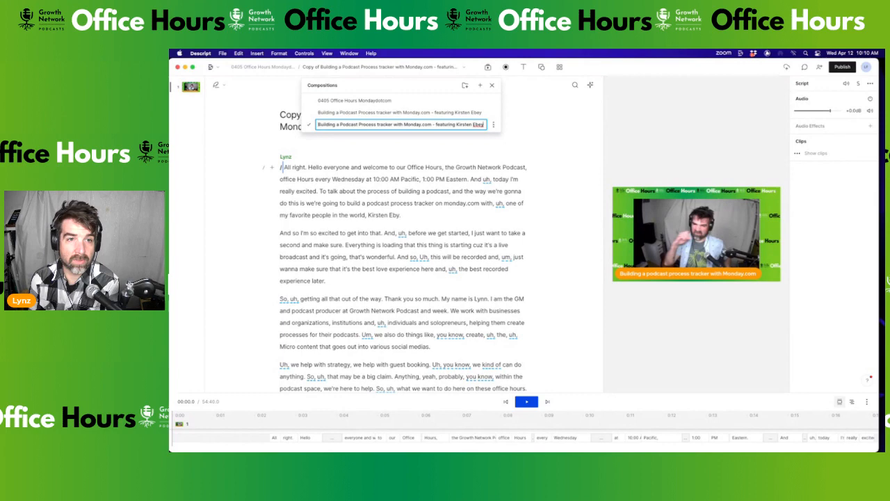
text((BACKUP))
key(Return)
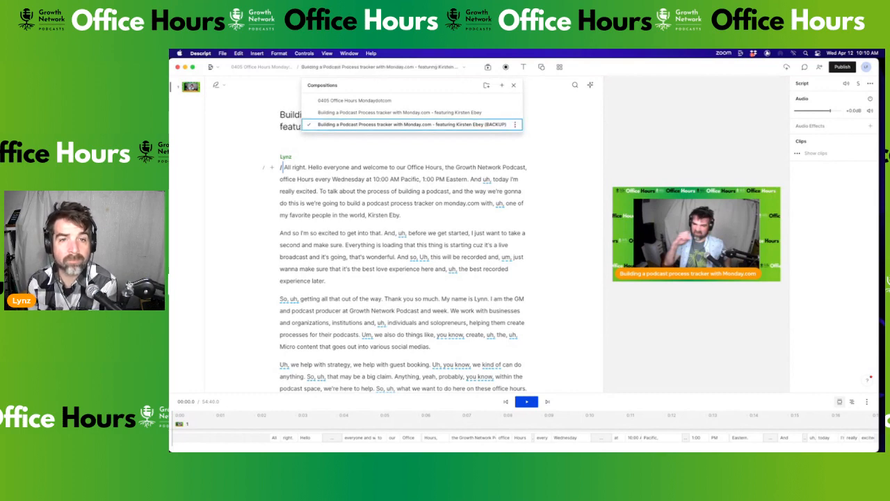
click(389, 113)
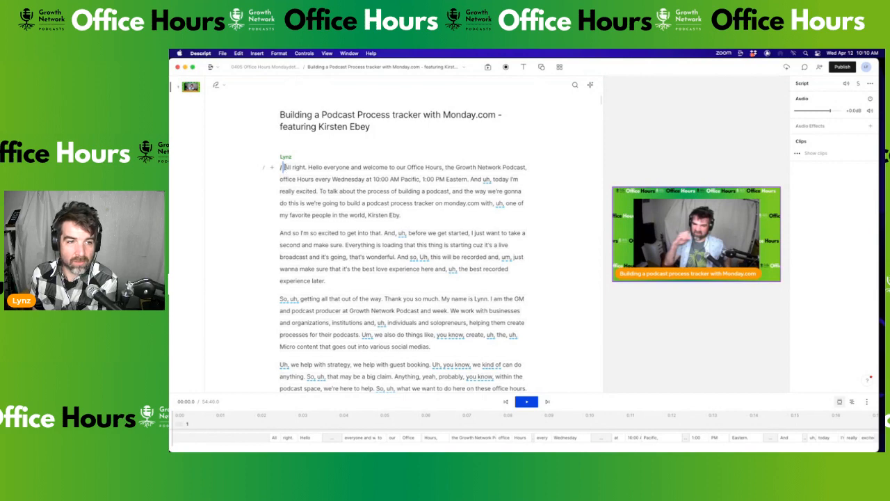
key(space)
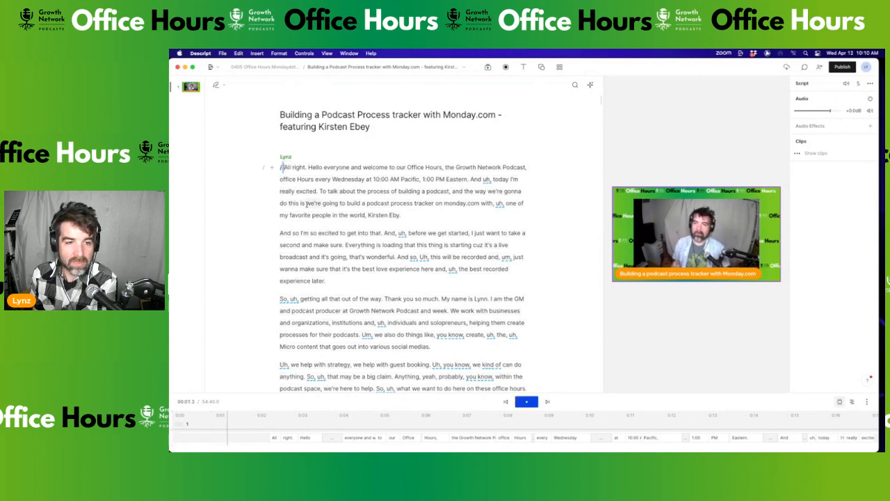
scroll(317, 201, down, 2)
scroll(330, 199, down, 6)
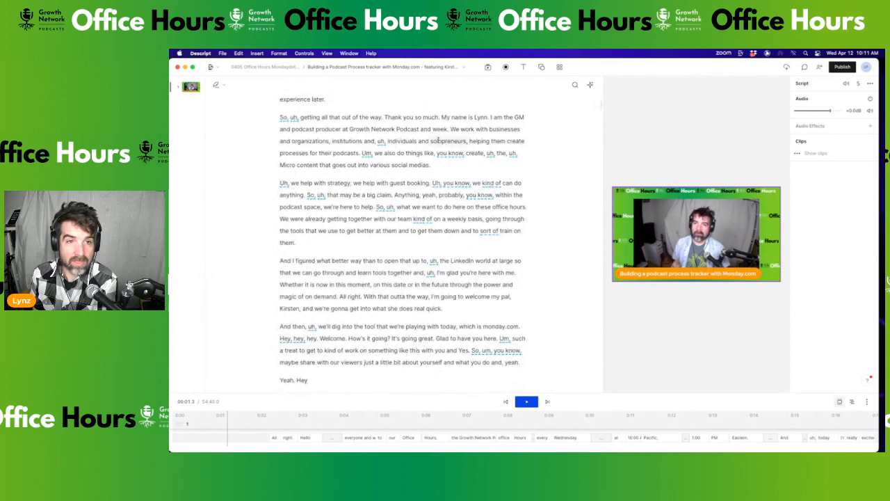
scroll(317, 159, up, 1)
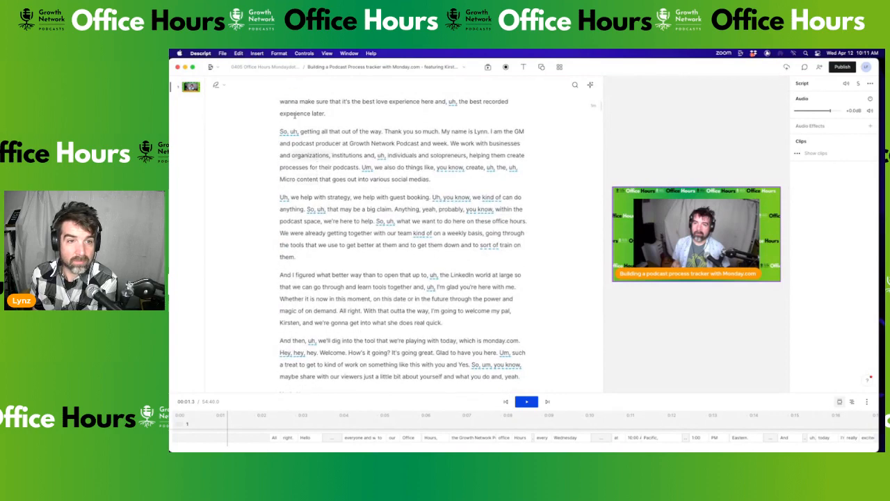
scroll(313, 144, up, 3)
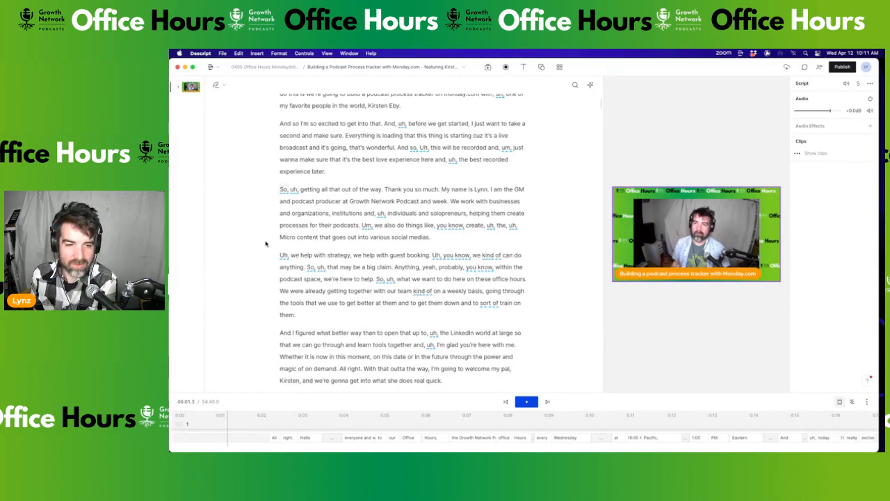
scroll(266, 243, down, 2)
scroll(290, 239, down, 5)
scroll(257, 235, down, 2)
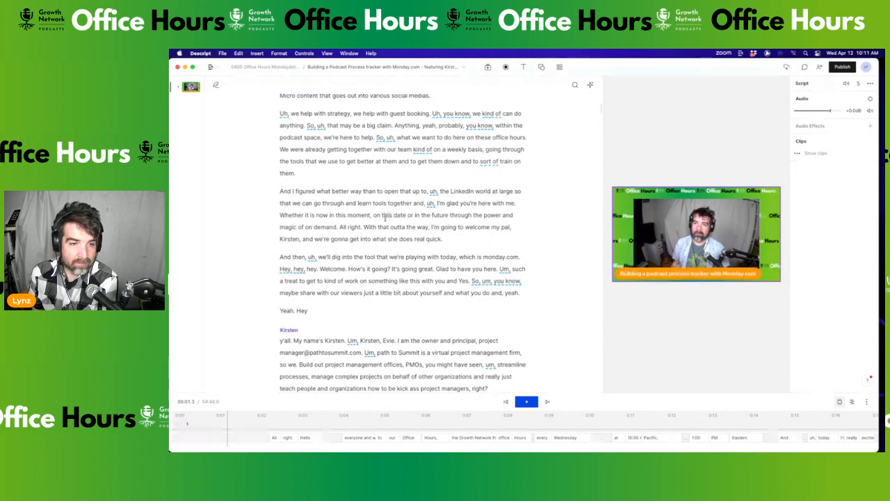
scroll(331, 262, down, 3)
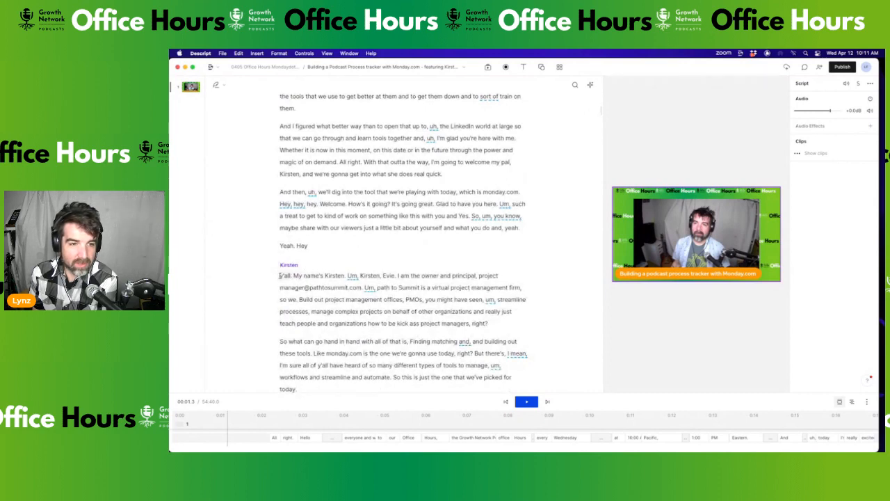
Delete everything above the guest's 'Y'all' paragraph and play back the trimmed script
click(278, 276)
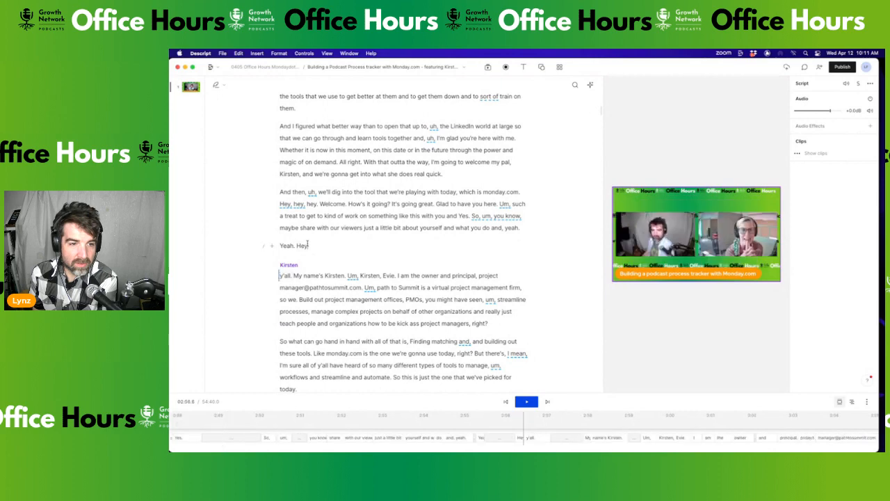
drag(313, 247, 280, 72)
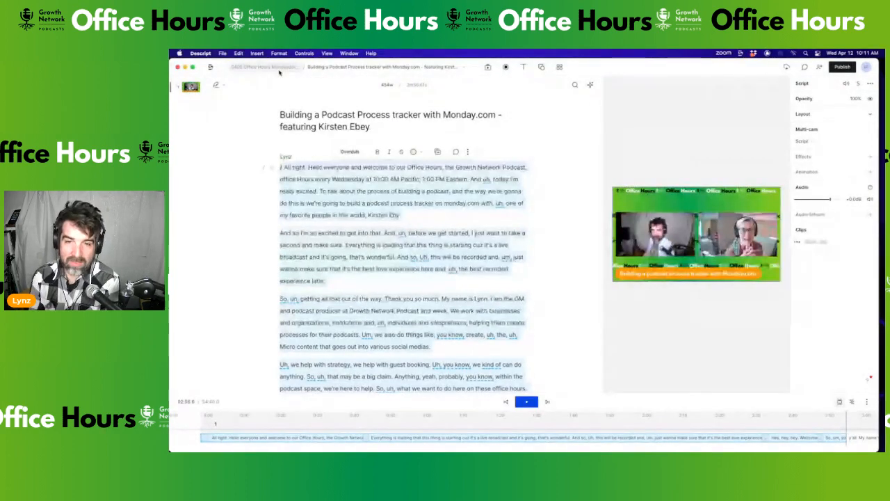
key(BackSpace)
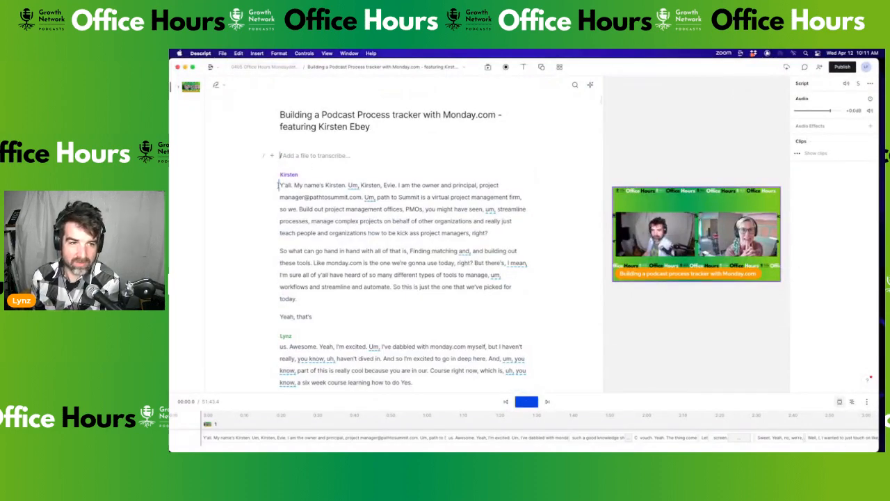
key(space)
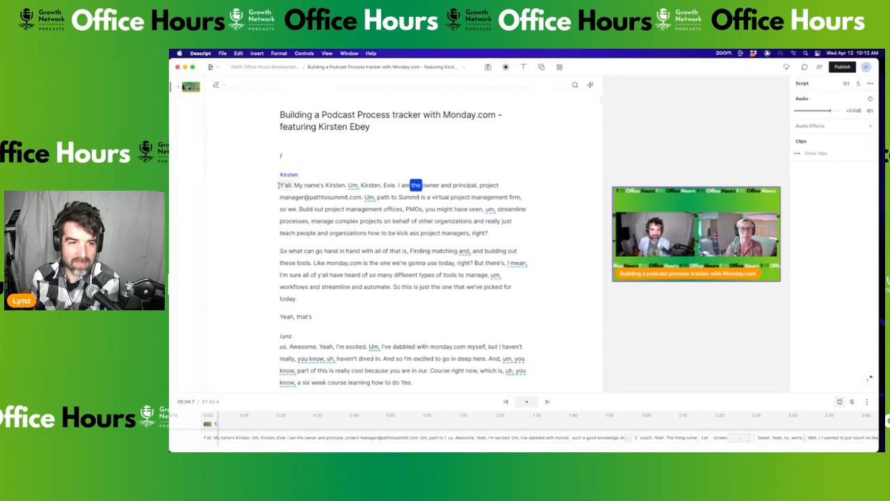
key(space)
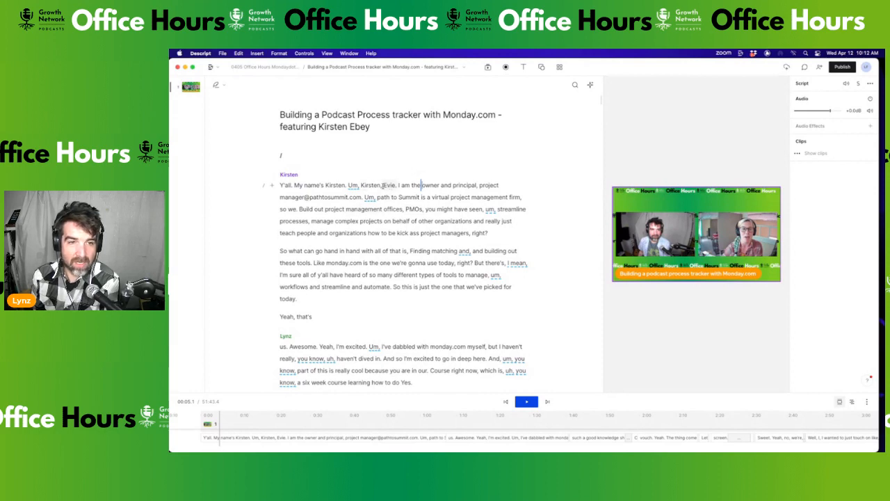
Correct the guest's misspelled surname using the word correction box
double_click(388, 185)
click(313, 171)
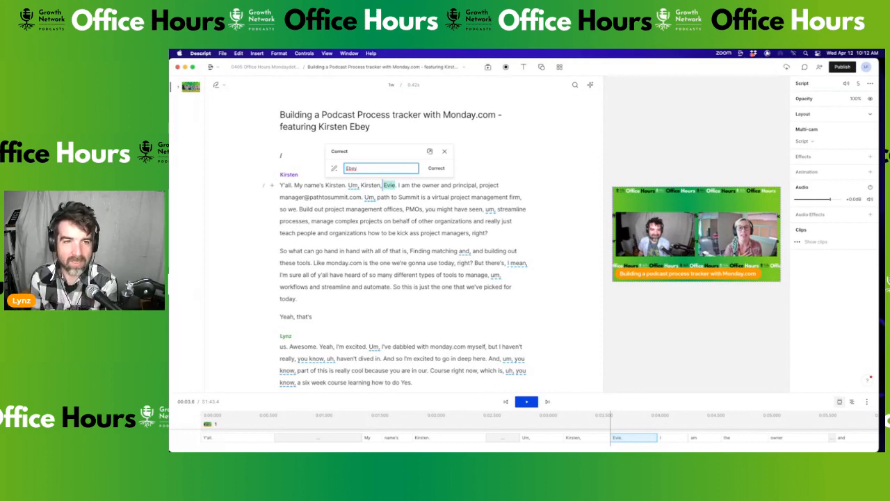
key(Return)
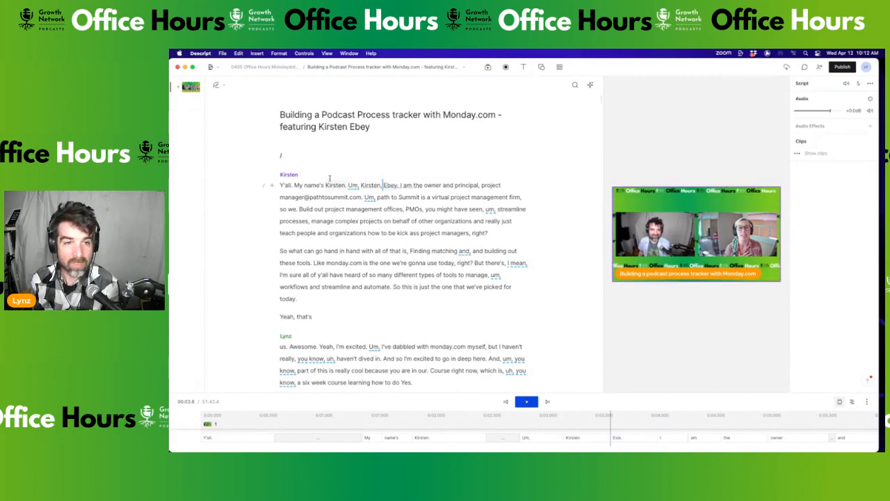
Remove the stray period after the guest's first name and the empty top line
click(382, 186)
key(BackSpace)
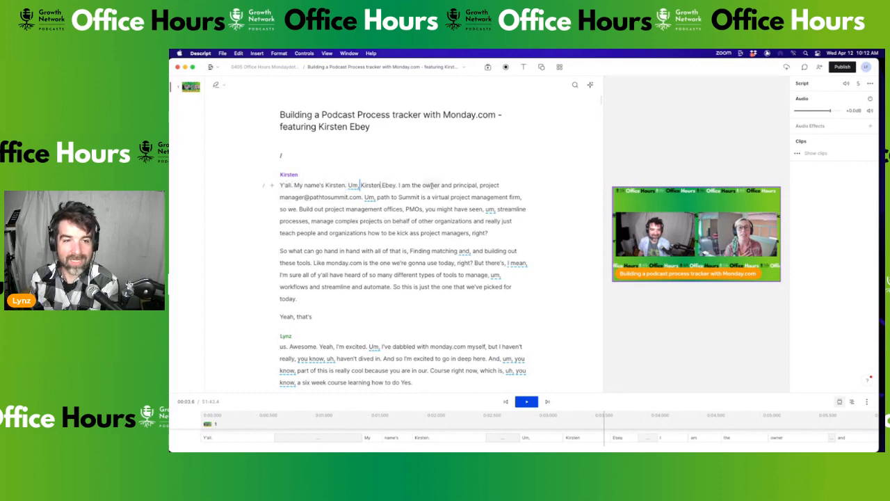
click(291, 154)
key(Delete)
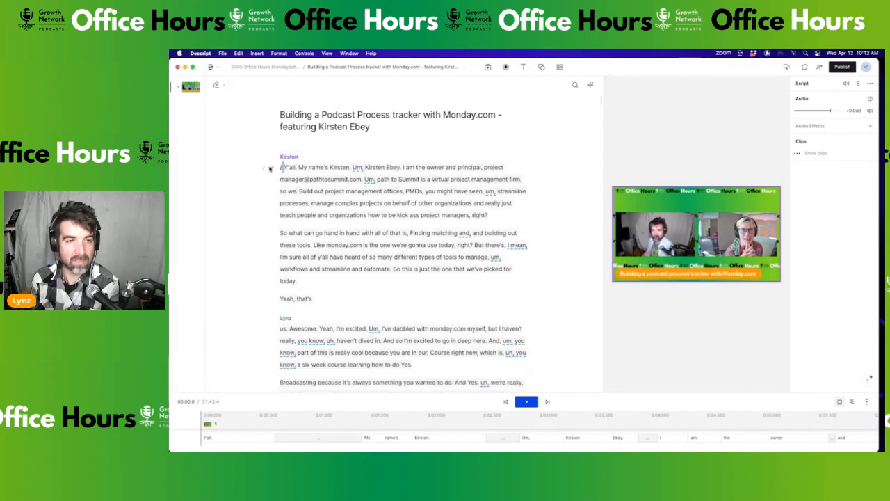
Add a scene heading above the guest's paragraph, titled with her name followed by 'intro'
text(/)
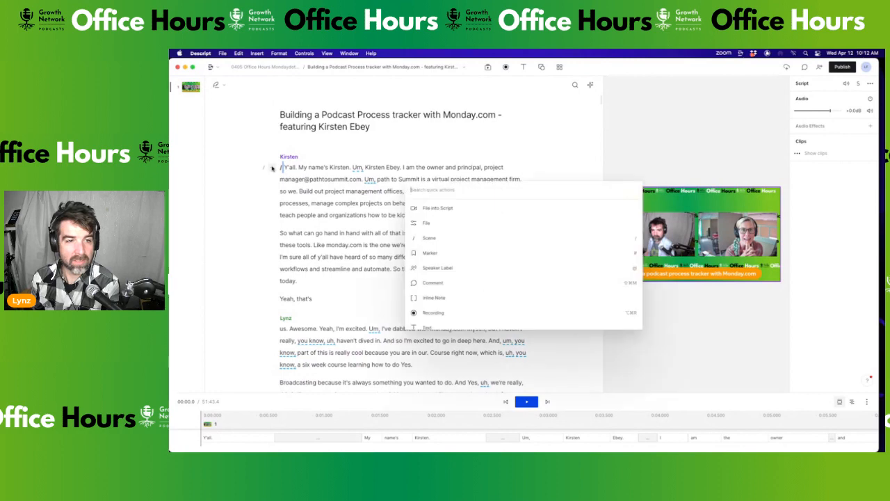
click(445, 255)
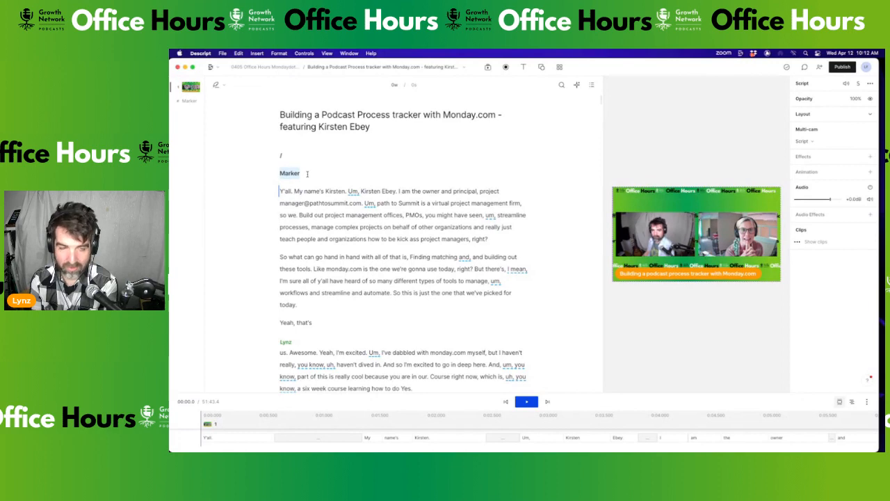
text(Kirsten intro)
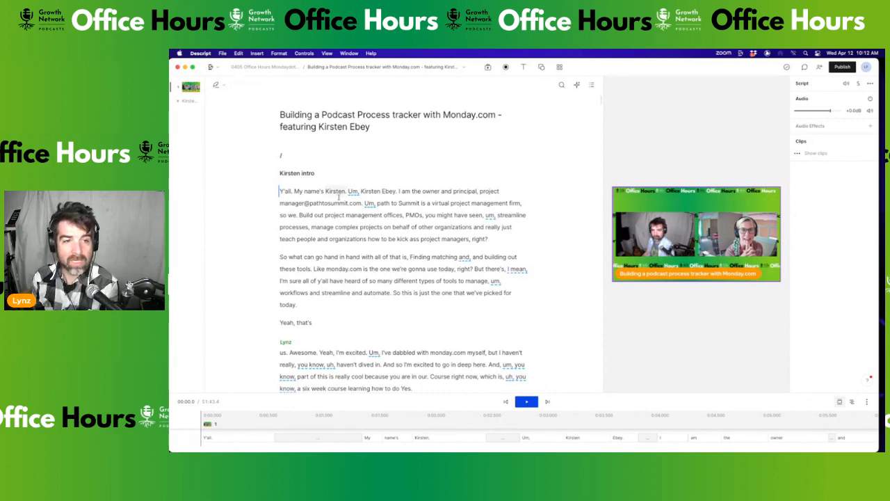
click(293, 190)
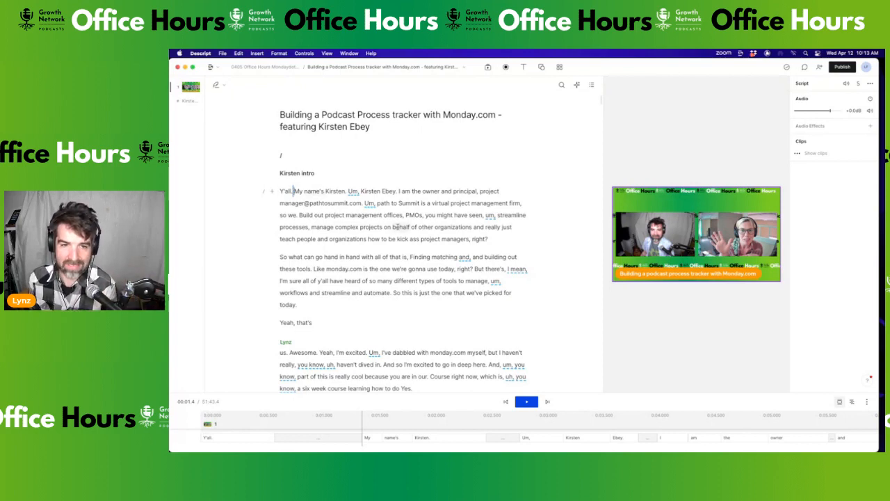
scroll(306, 197, down, 3)
scroll(297, 197, up, 3)
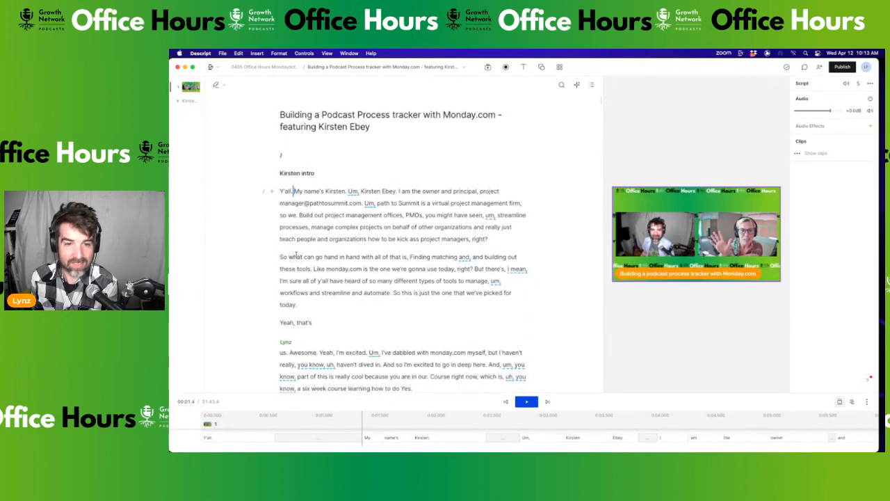
scroll(292, 273, down, 3)
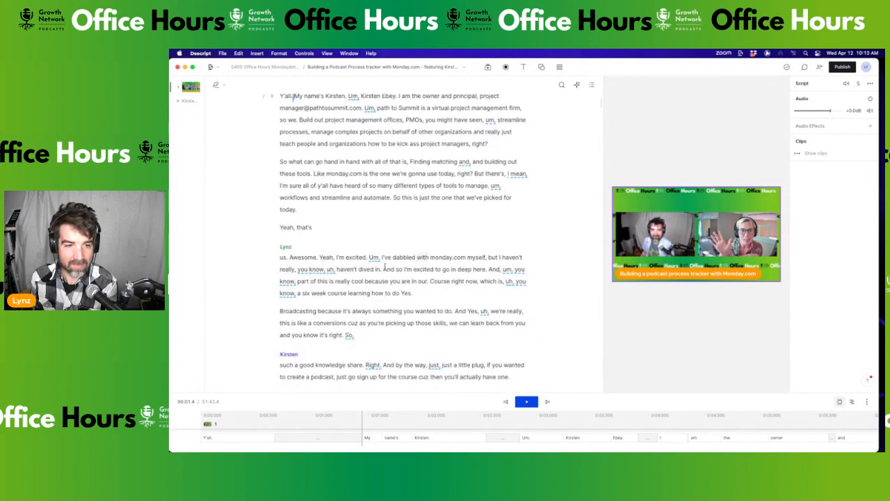
scroll(316, 263, down, 1)
click(288, 222)
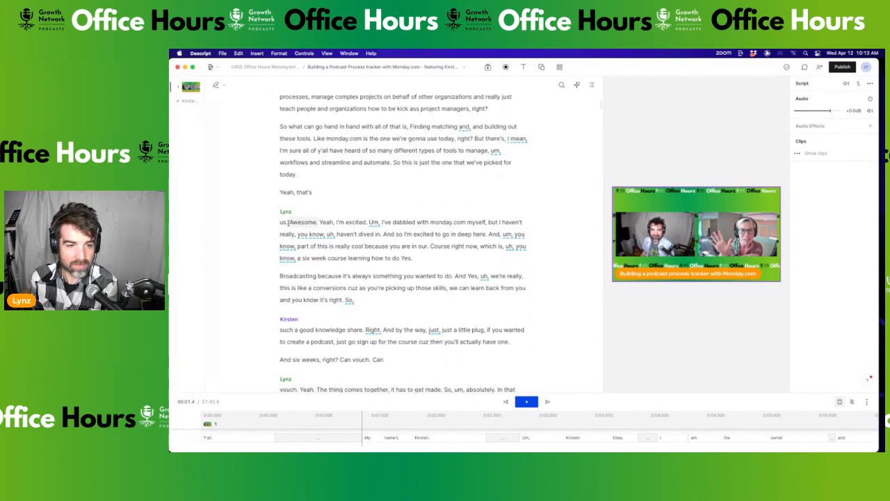
scroll(288, 222, down, 1)
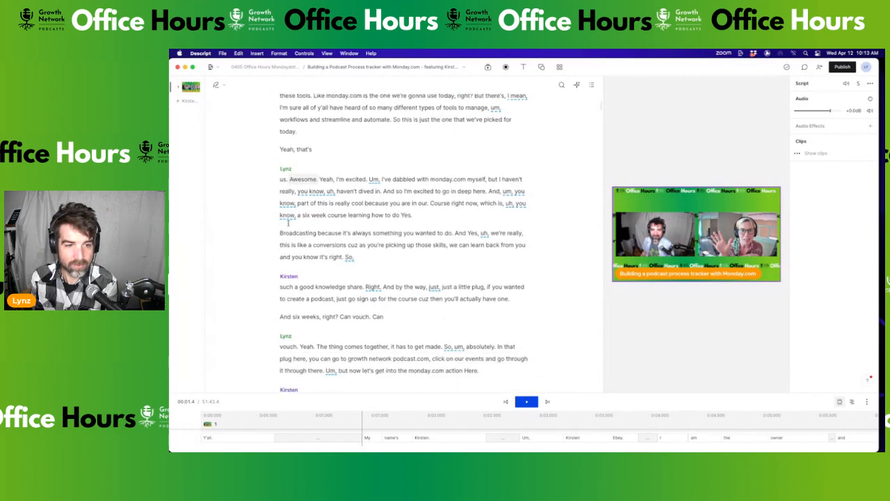
scroll(288, 222, down, 3)
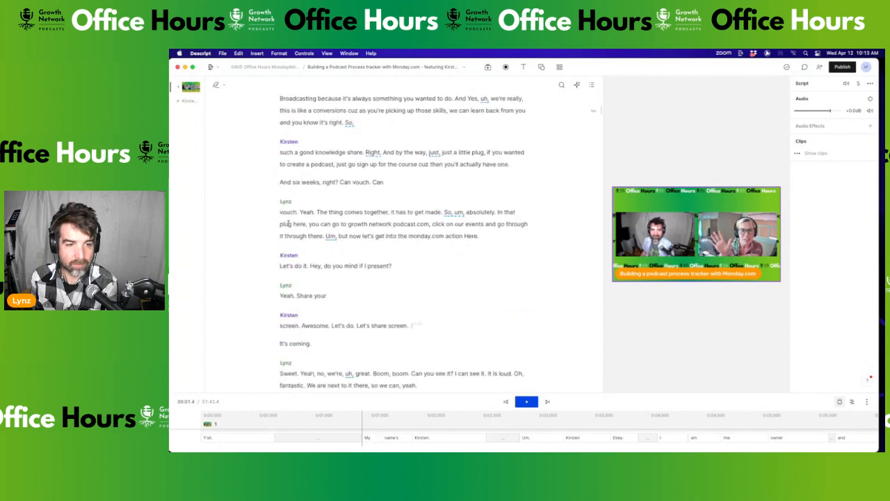
scroll(288, 224, down, 2)
scroll(289, 224, up, 10)
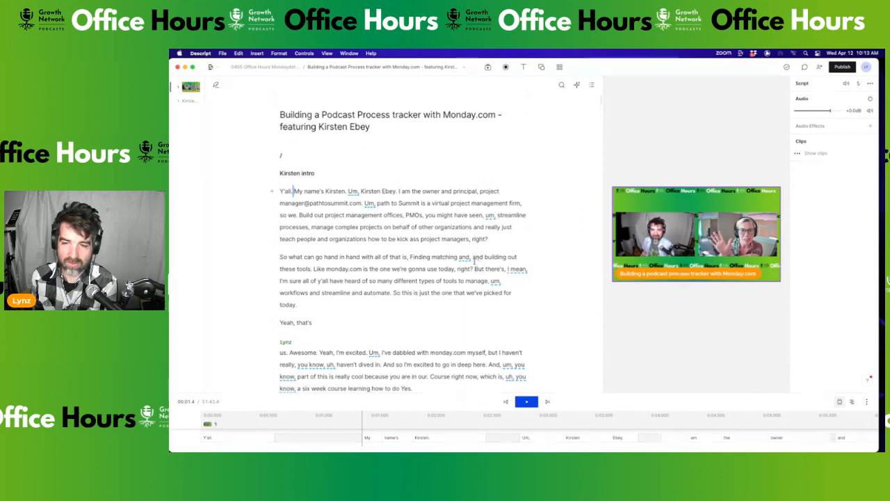
Play the recording from the start of the transcript, then stop it
click(279, 191)
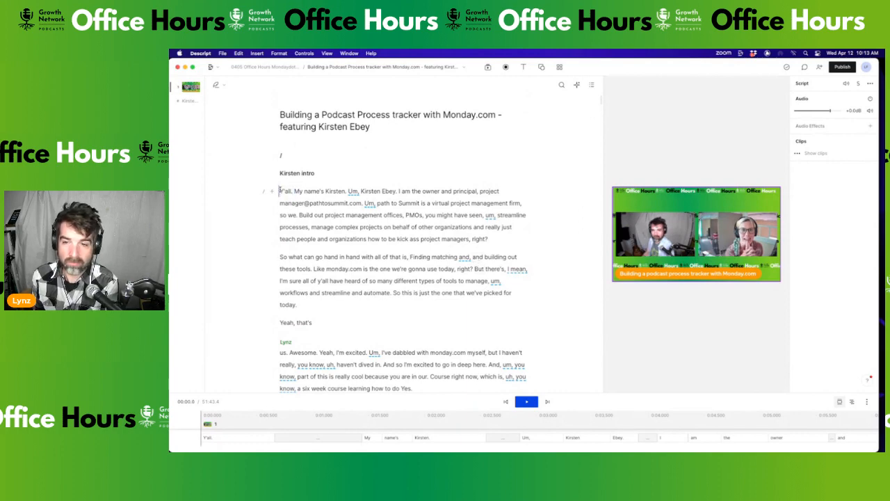
key(space)
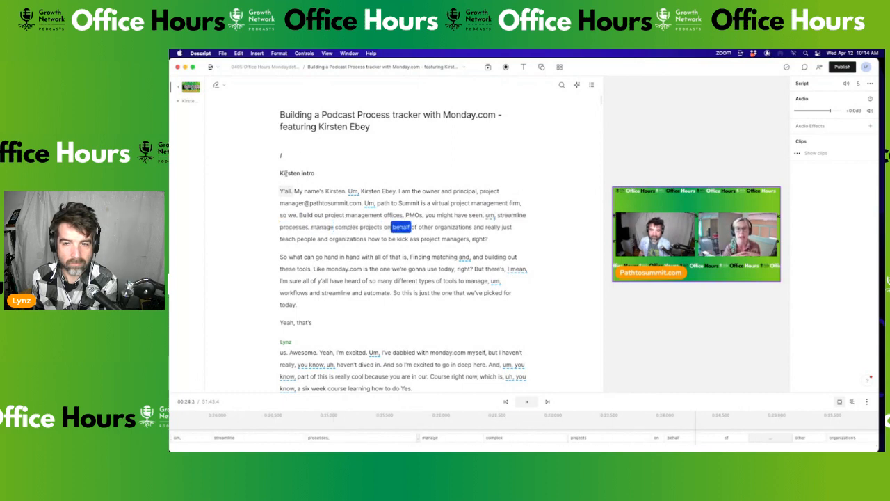
key(space)
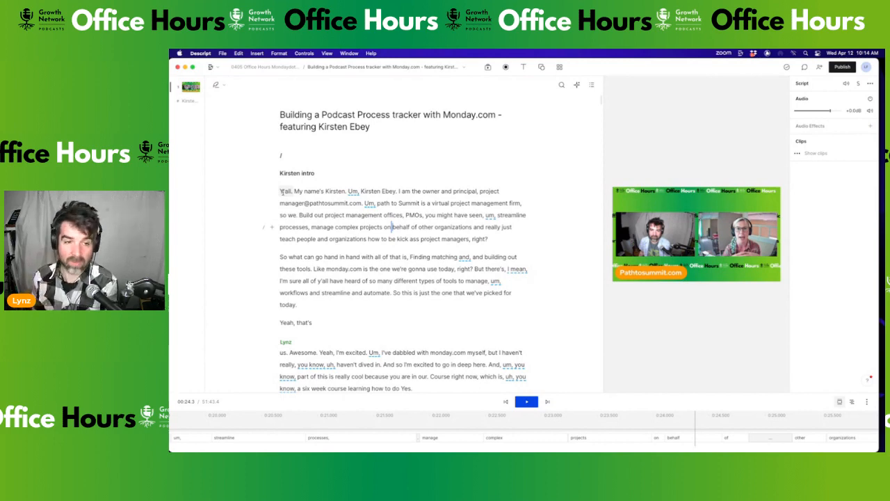
Start playback from the 'I love it. I love it.' line further down
scroll(323, 269, down, 5)
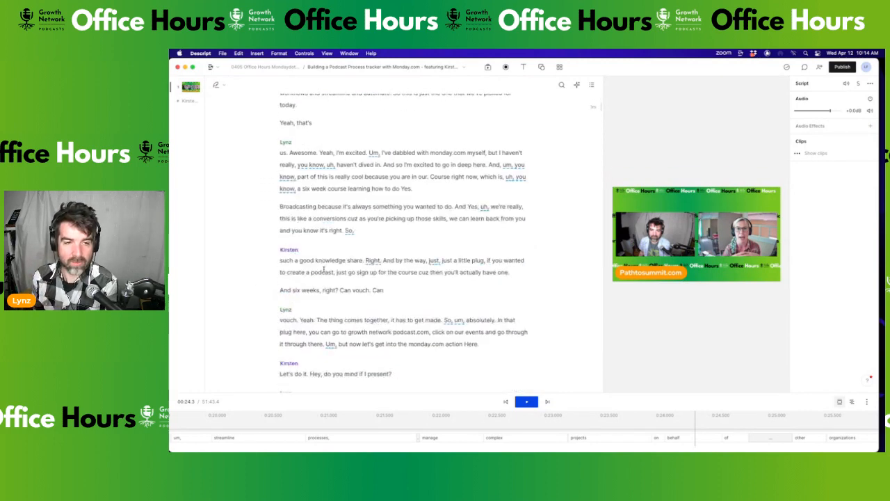
scroll(323, 268, down, 1)
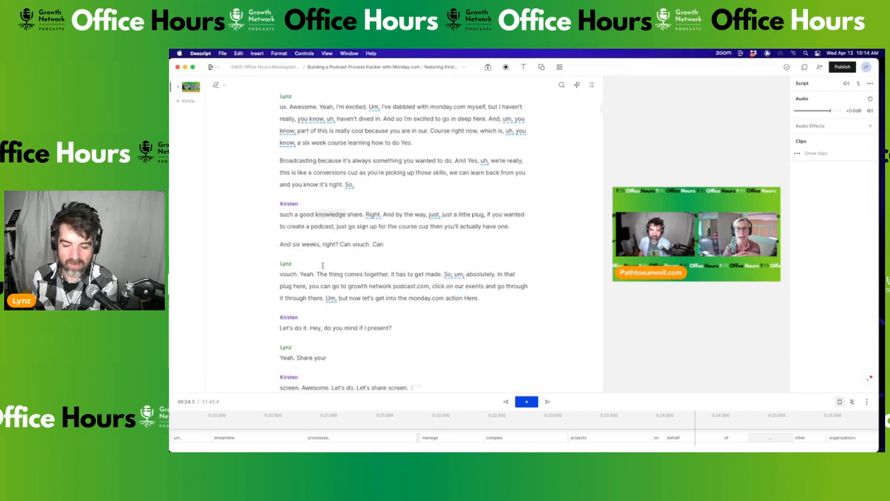
scroll(323, 265, down, 1)
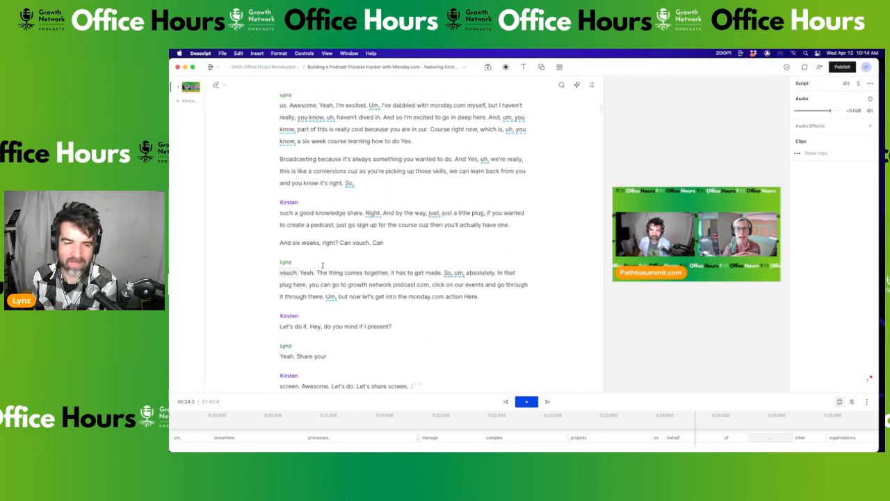
scroll(322, 266, down, 10)
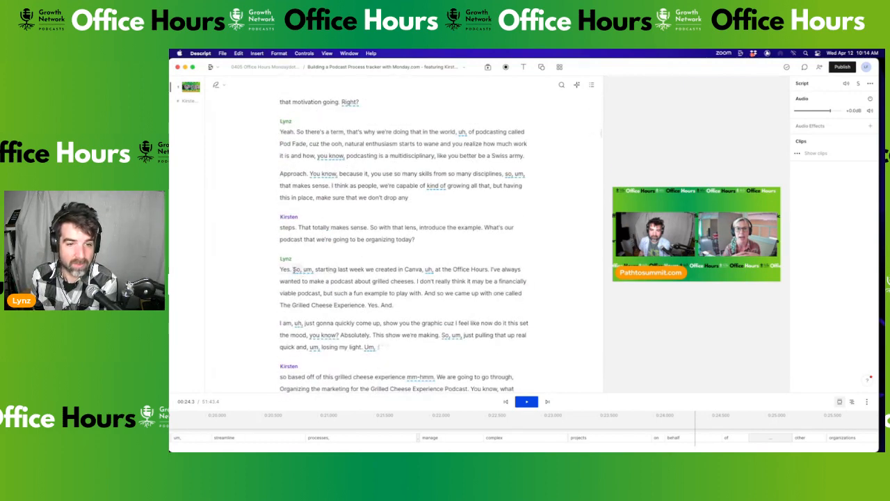
scroll(302, 272, down, 5)
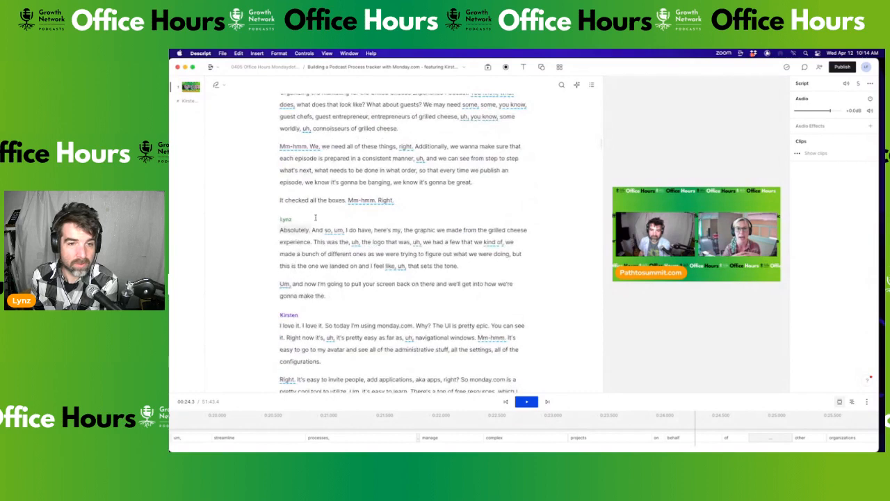
scroll(330, 276, down, 1)
scroll(330, 276, down, 2)
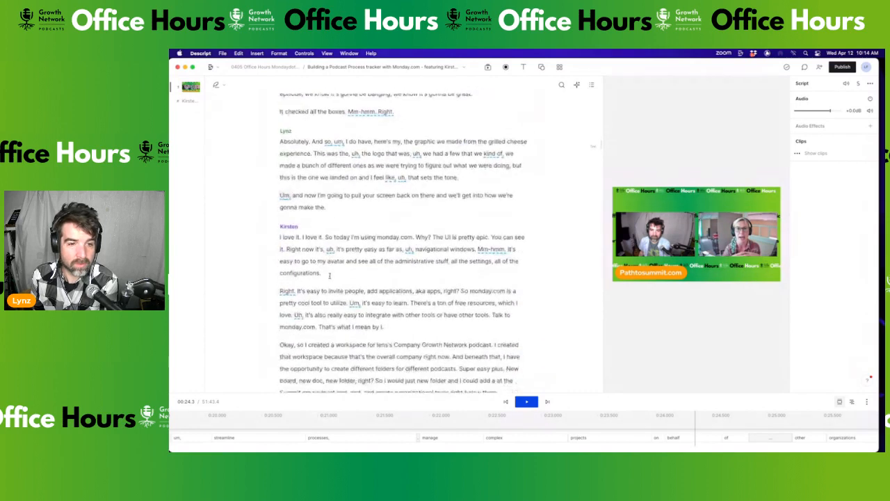
click(279, 237)
key(space)
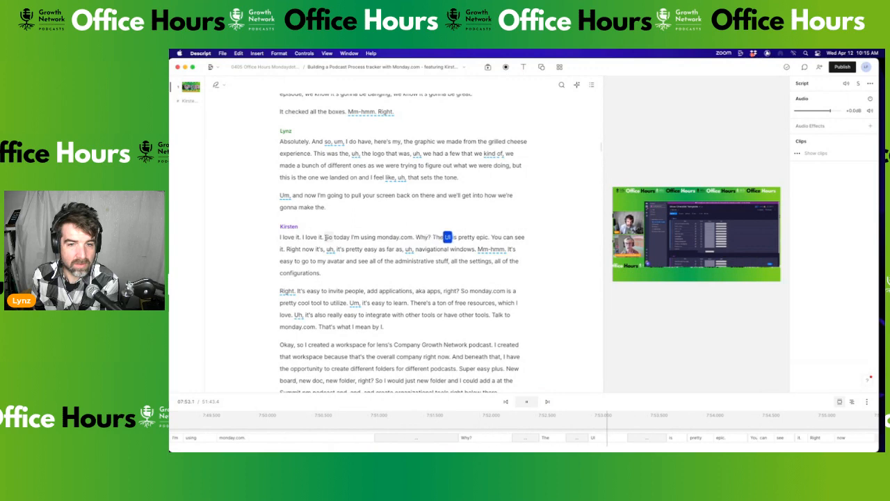
Split the paragraph at 'So today I'm using monday.com' and start a new scene there
key(space)
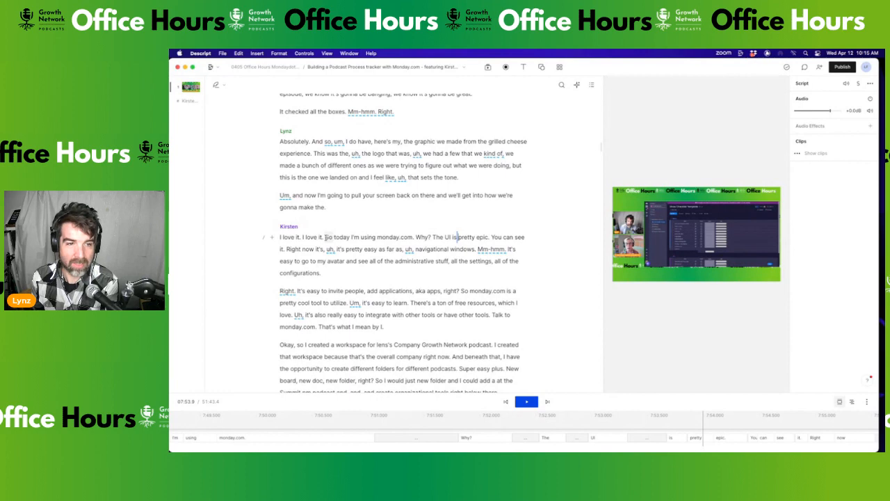
drag(325, 237, 344, 243)
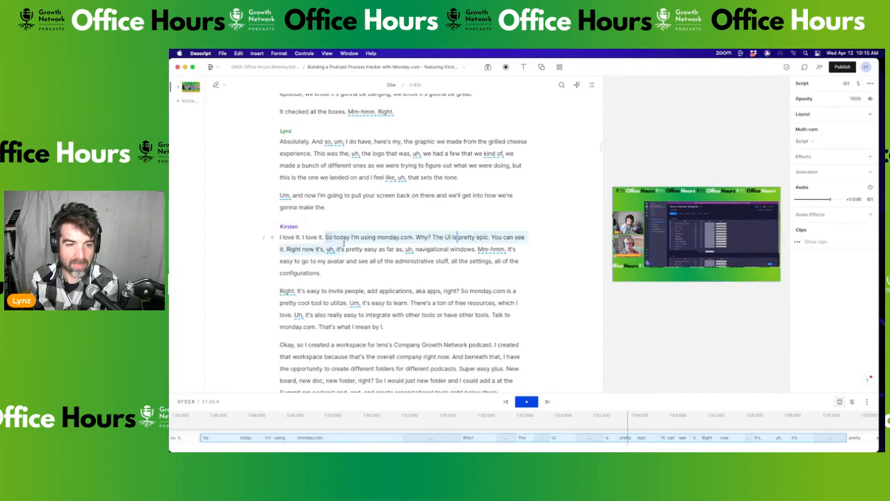
click(326, 237)
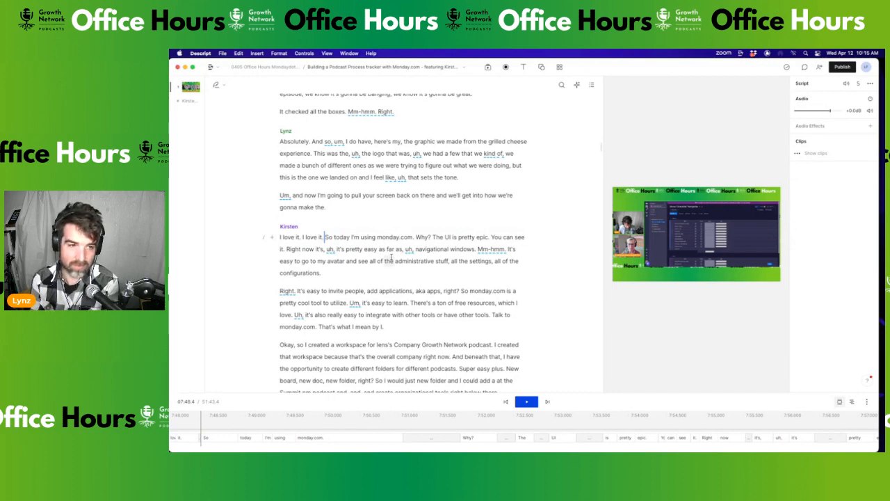
key(Return)
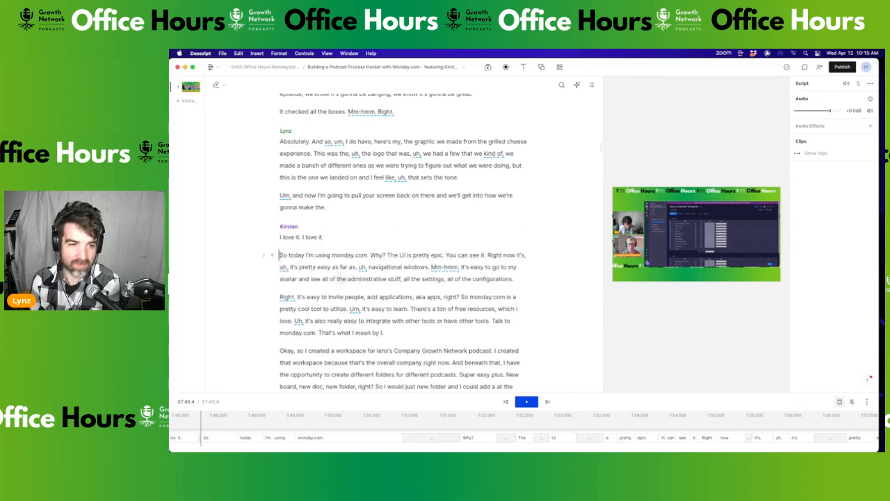
click(264, 256)
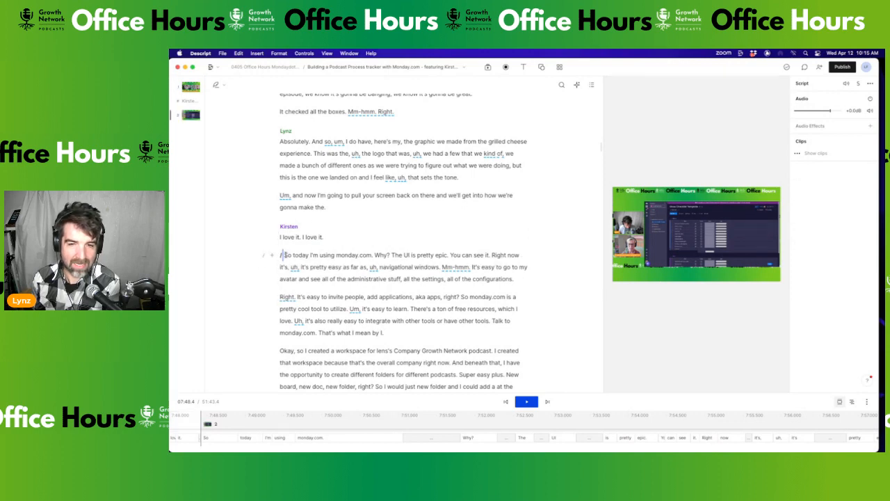
Correct the misheard word 'lens's' to the host's name in possessive form
scroll(287, 240, down, 2)
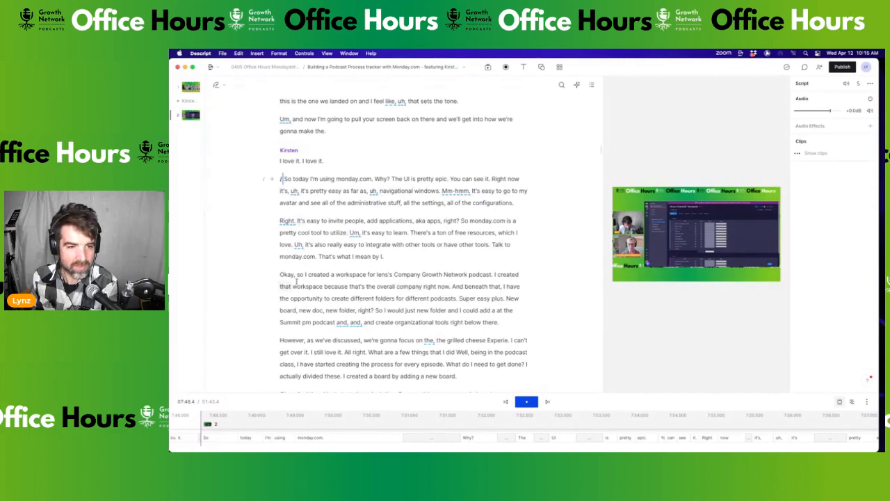
double_click(381, 274)
click(314, 258)
text(Lynz's)
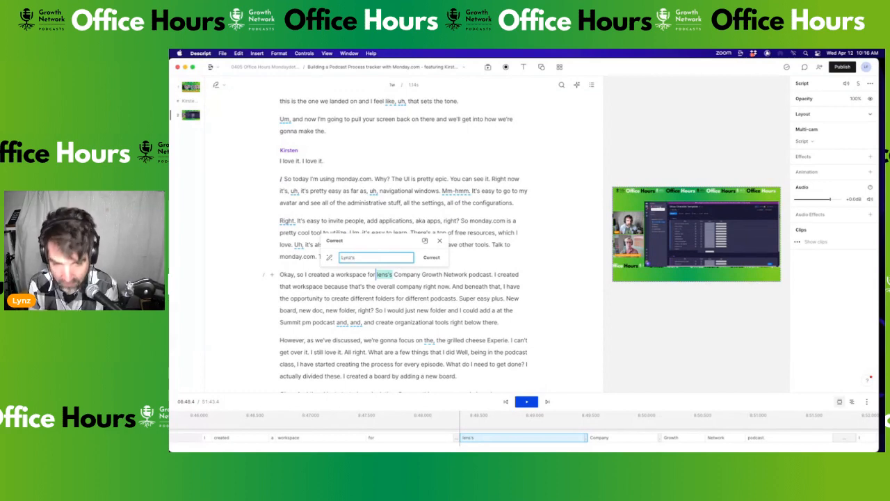
key(Return)
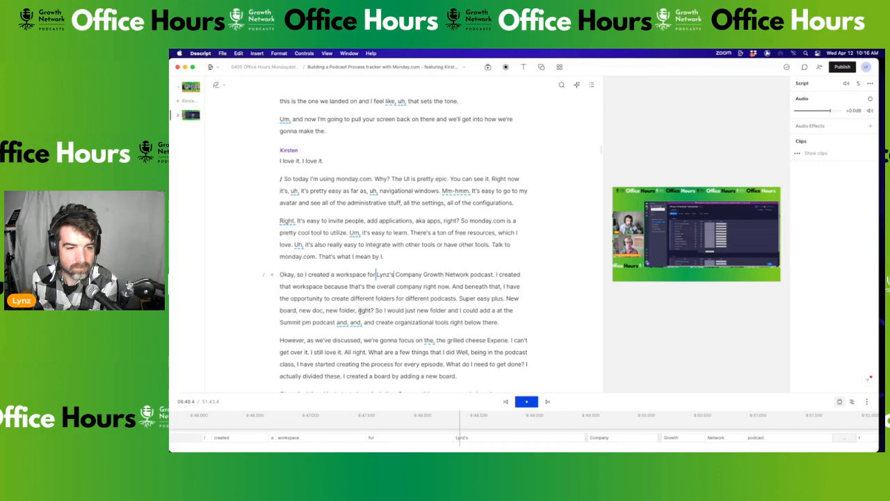
scroll(366, 310, down, 3)
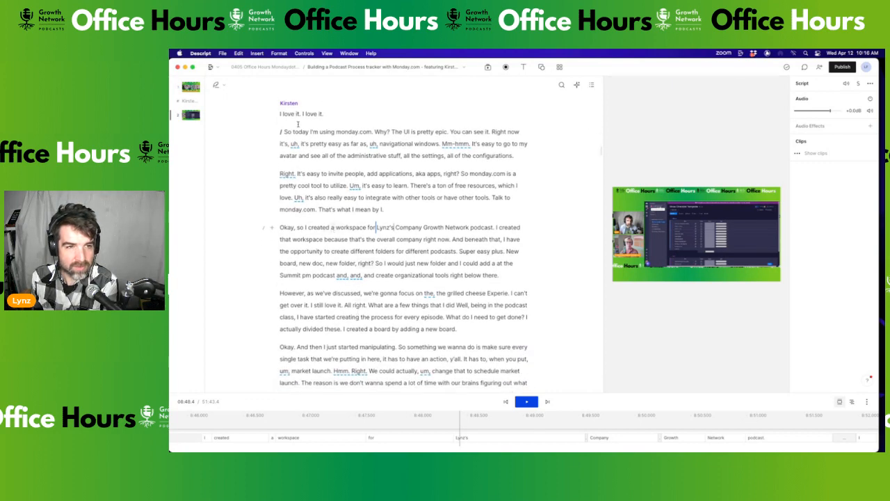
Insert a scene break before 'However, as we've discussed,' and select 'So today…' through 'right below there.'
drag(285, 132, 437, 289)
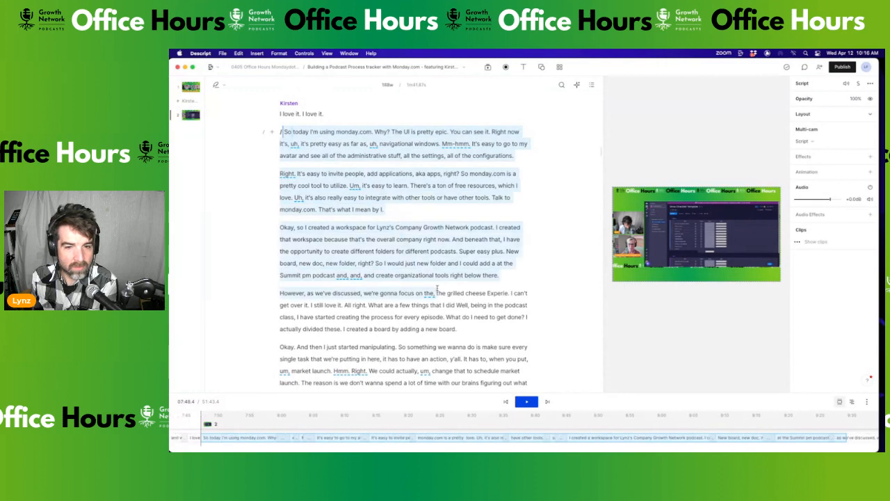
drag(437, 289, 465, 331)
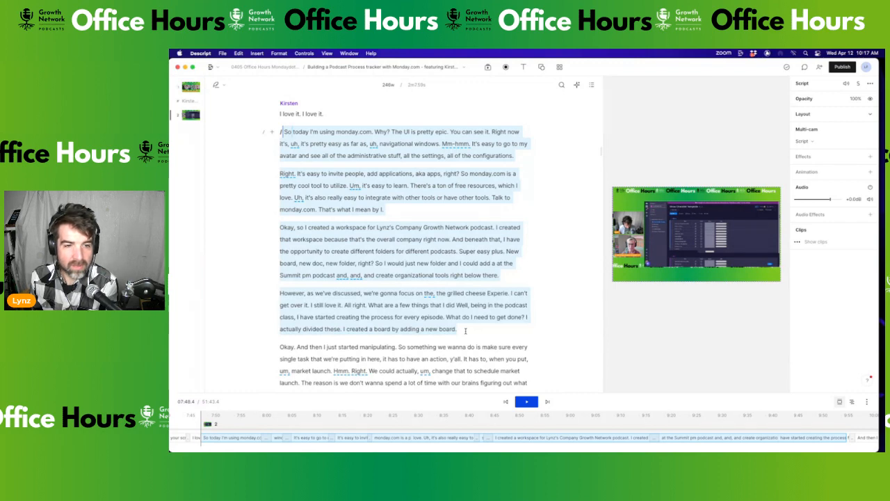
drag(465, 331, 503, 278)
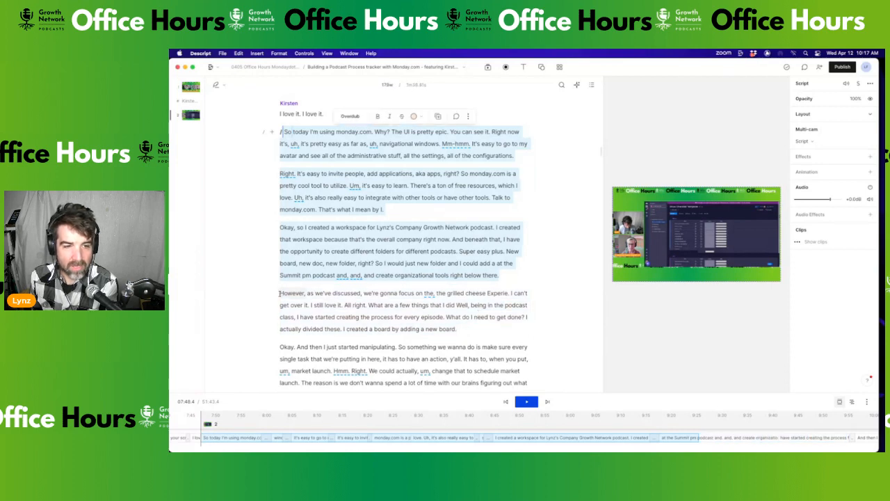
click(279, 293)
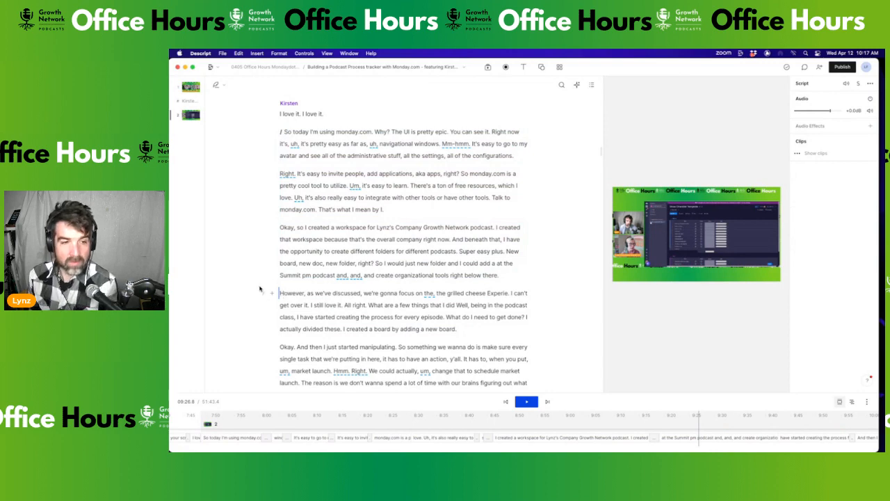
text(/)
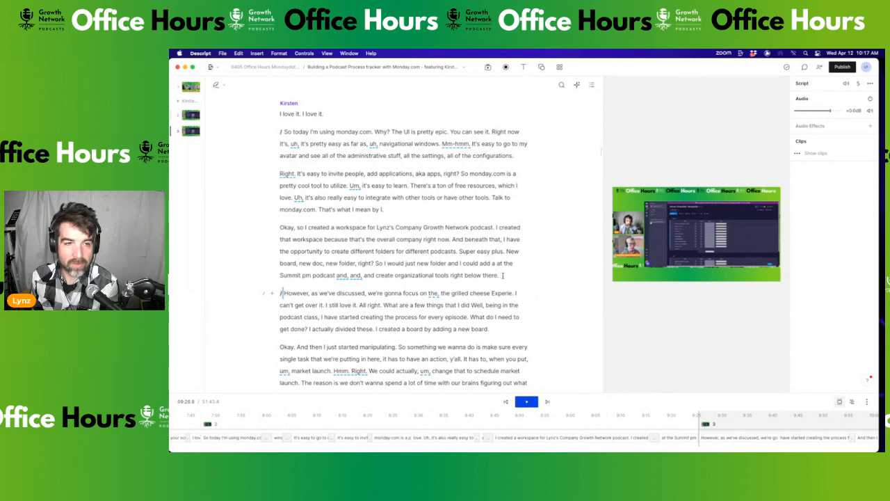
click(503, 276)
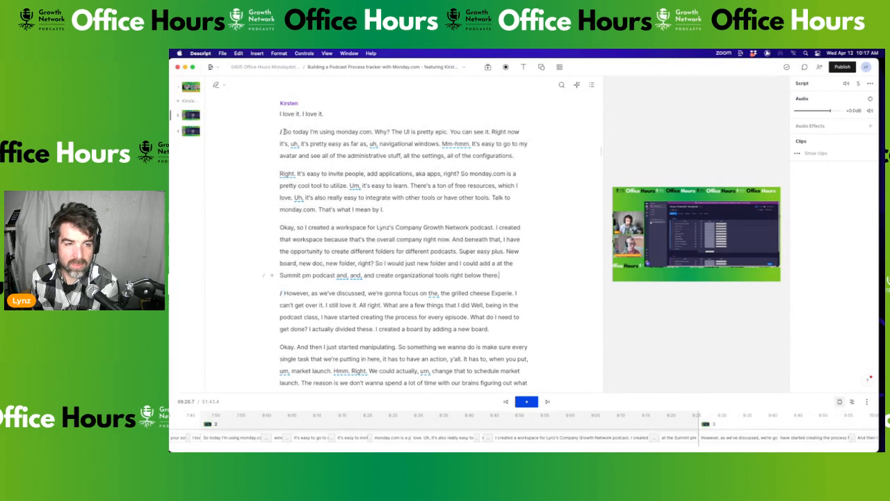
drag(285, 132, 513, 277)
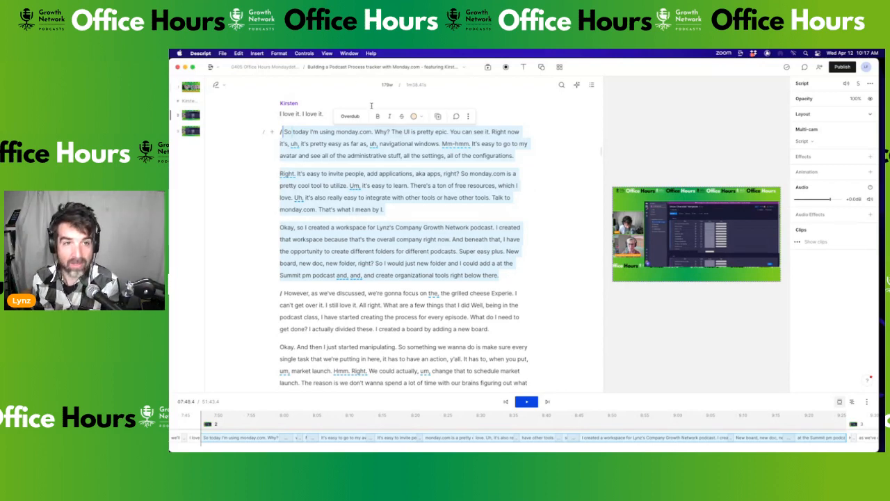
Copy the selected passage and create a new empty composition in the project
click(222, 54)
mouse_move(238, 53)
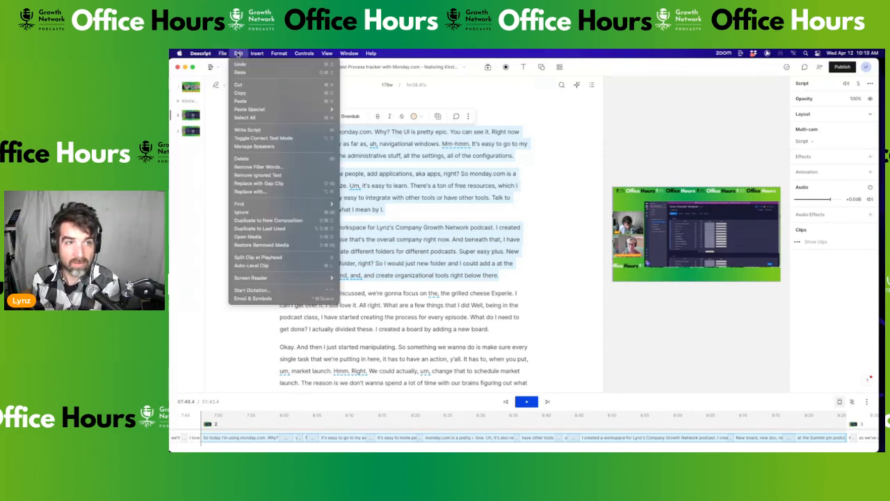
click(241, 93)
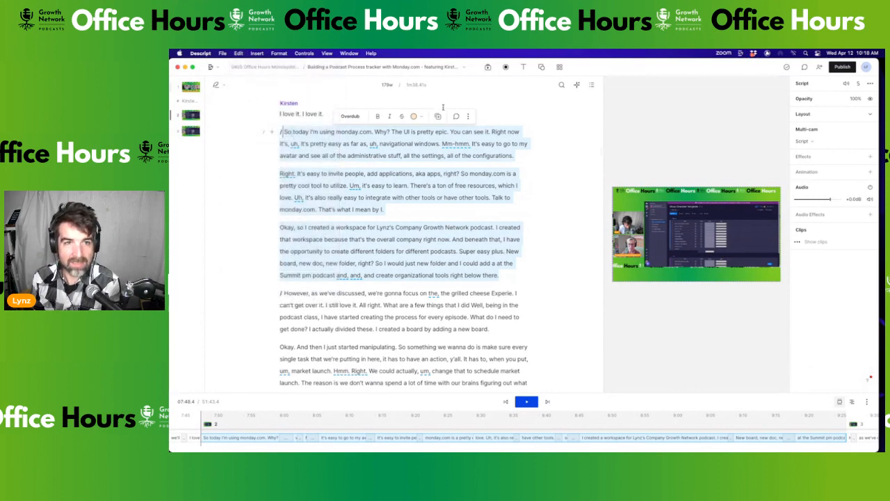
click(464, 67)
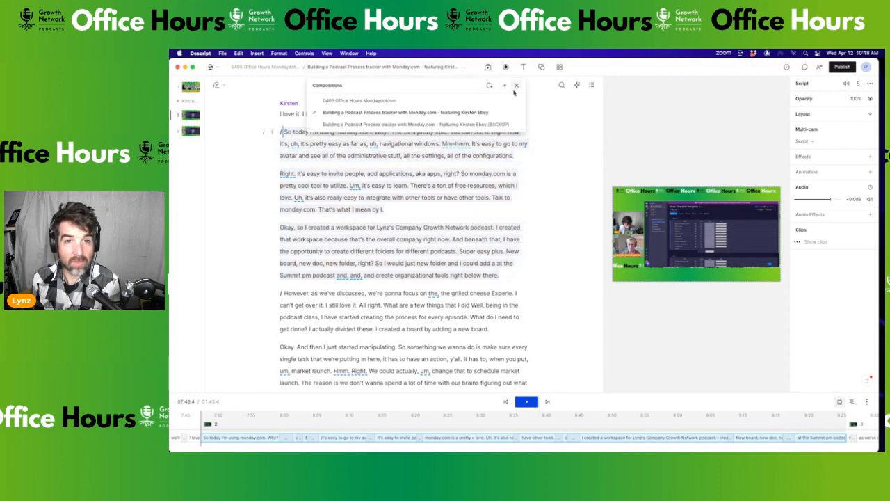
click(506, 86)
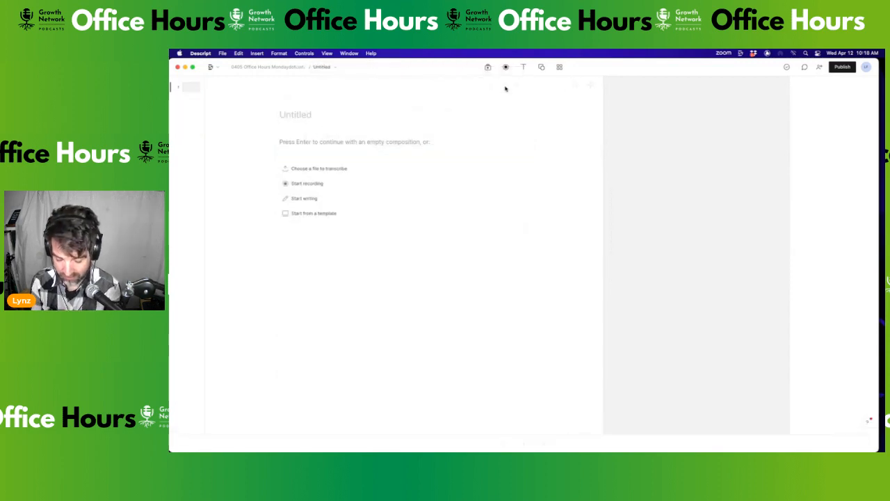
Title the new composition 'Why Monday dot com - vertical vid'
text(Why Mo)
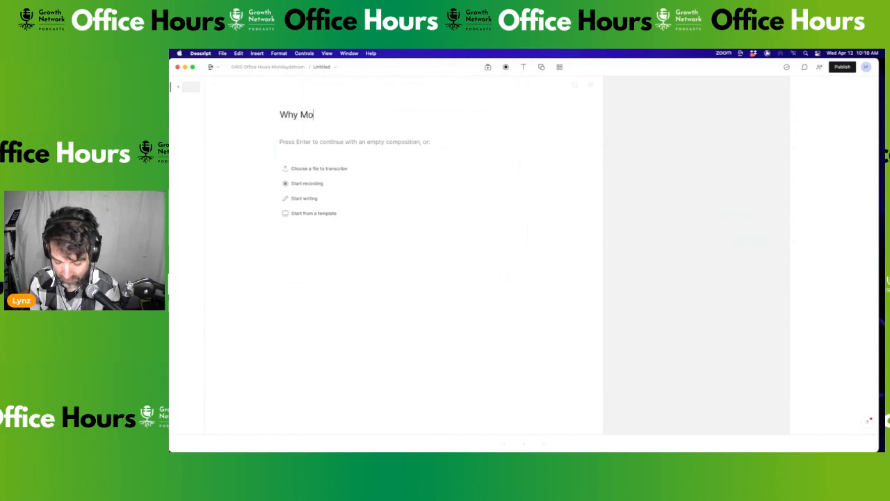
text(nday dot com)
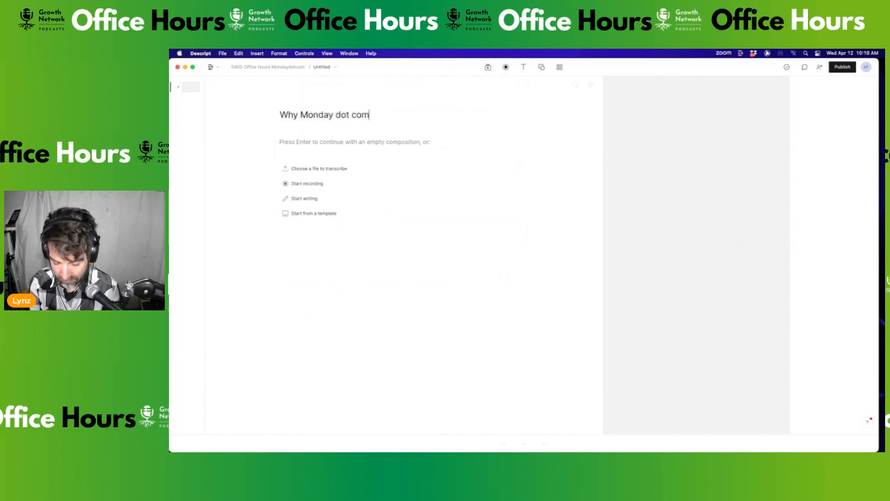
text(e vertical vid)
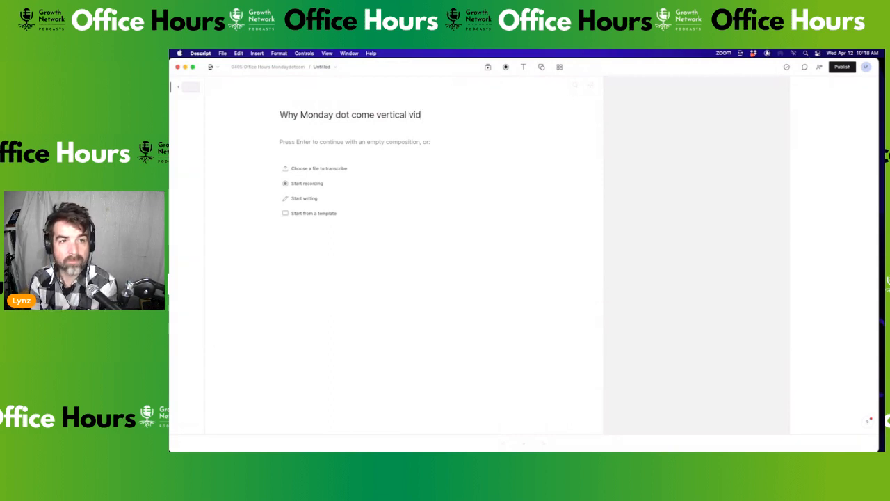
key(Left)
key(Left)
key(Left)
key(Left)
key(Left)
key(Left)
key(Left)
key(Left)
key(Left)
key(Left)
key(Left)
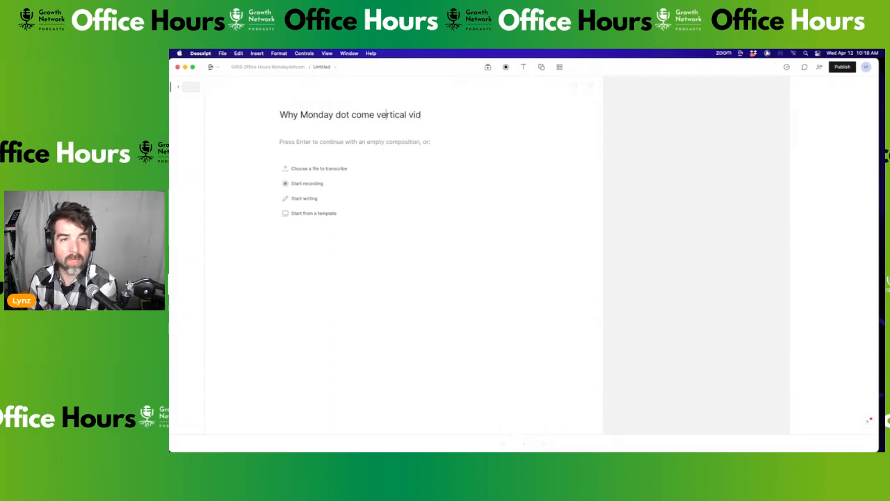
key(Delete)
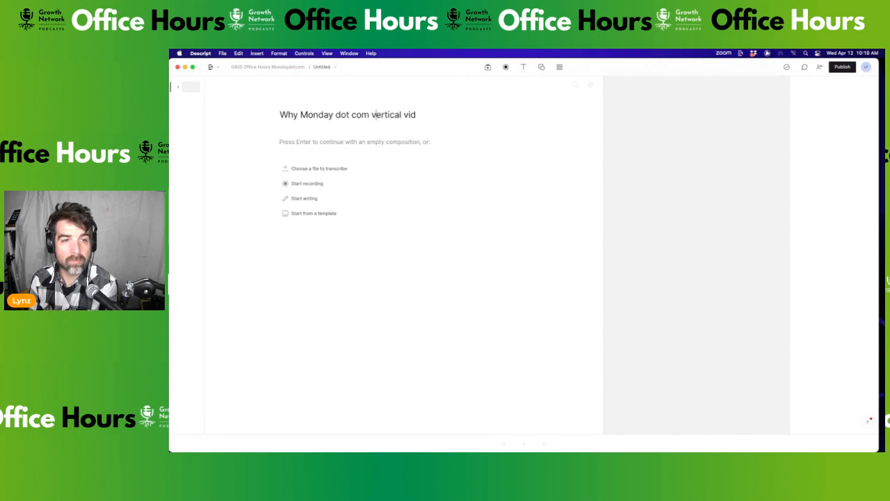
key(Right)
key(Right)
key(Right)
key(Right)
key(Right)
key(Right)
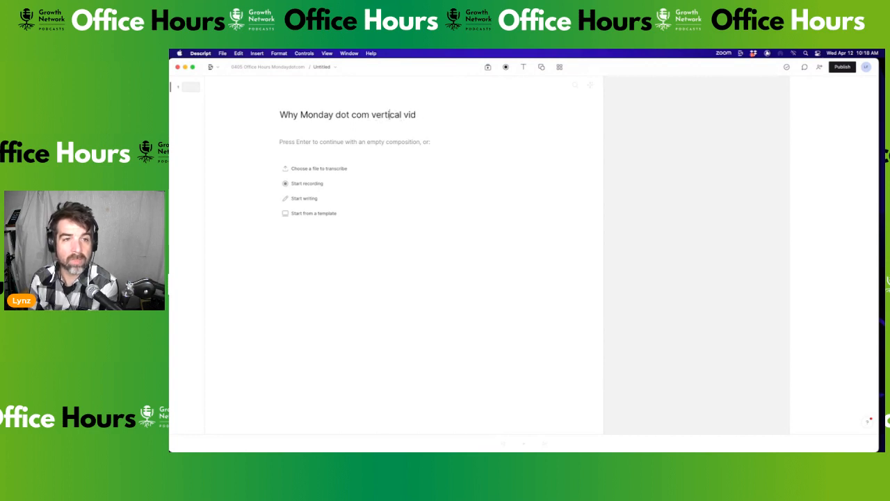
key(Left)
key(Left)
text(-)
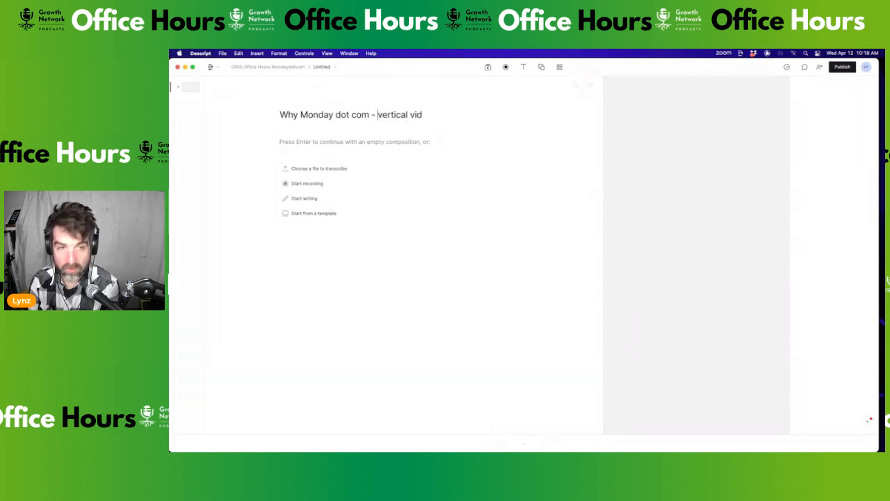
key(Return)
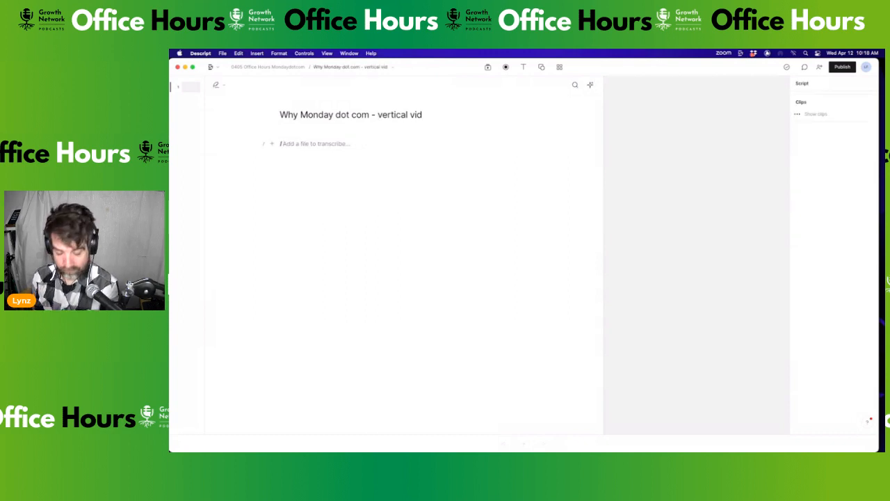
Paste the copied clip into the new composition and adjust the timeline panel height
click(238, 53)
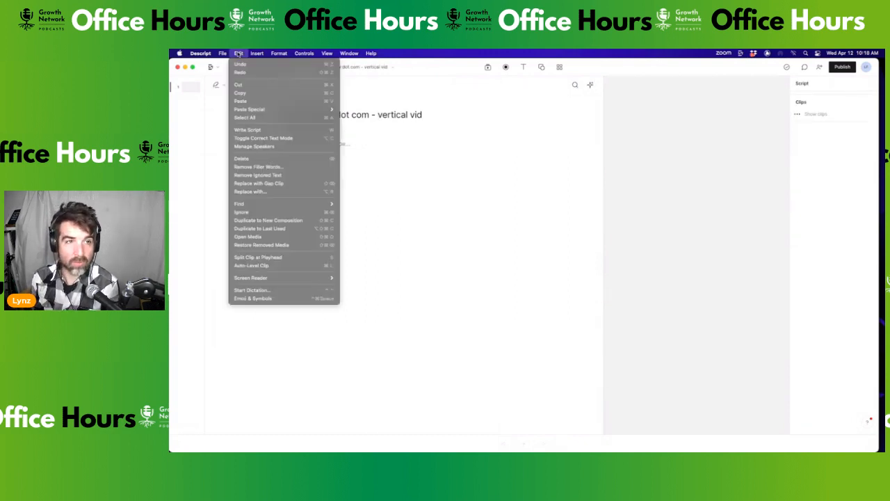
click(249, 101)
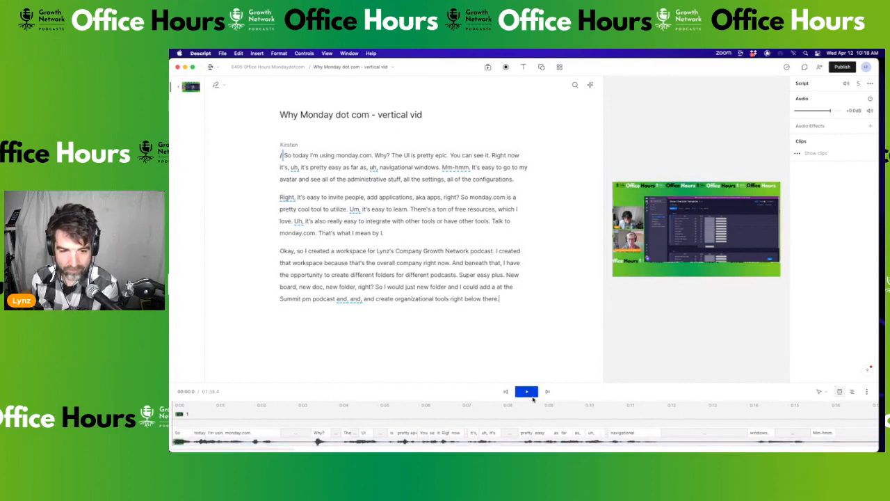
drag(534, 382, 552, 199)
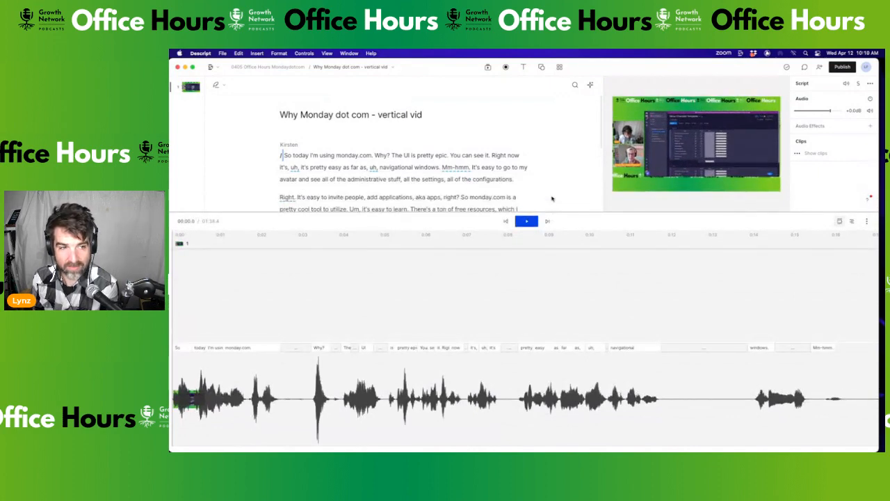
drag(553, 199, 543, 364)
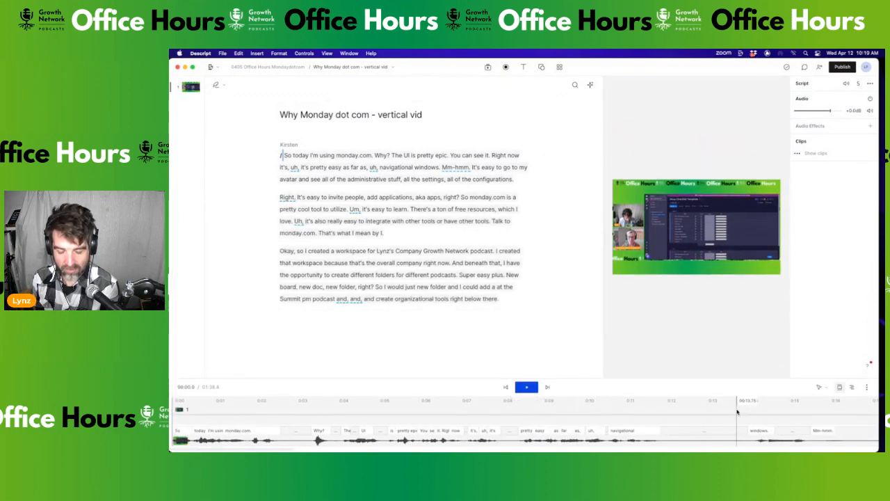
scroll(737, 410, down, 5)
scroll(645, 415, right, 10)
scroll(644, 415, right, 20)
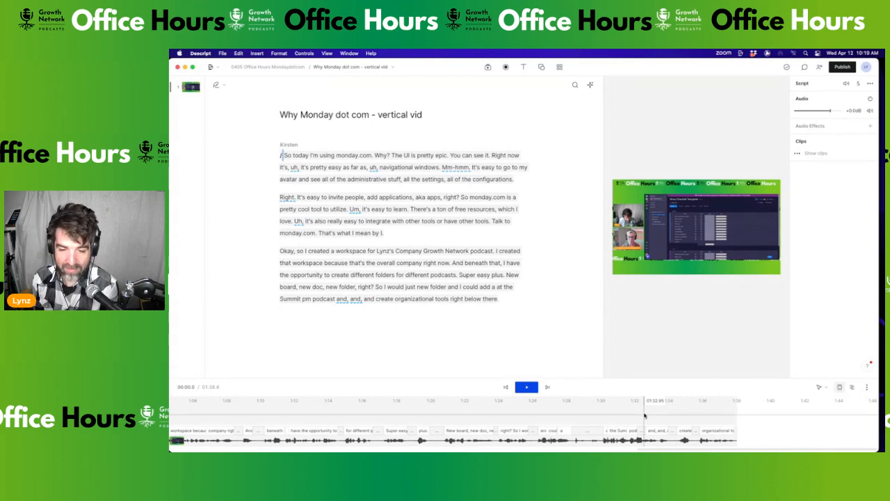
scroll(644, 415, up, 5)
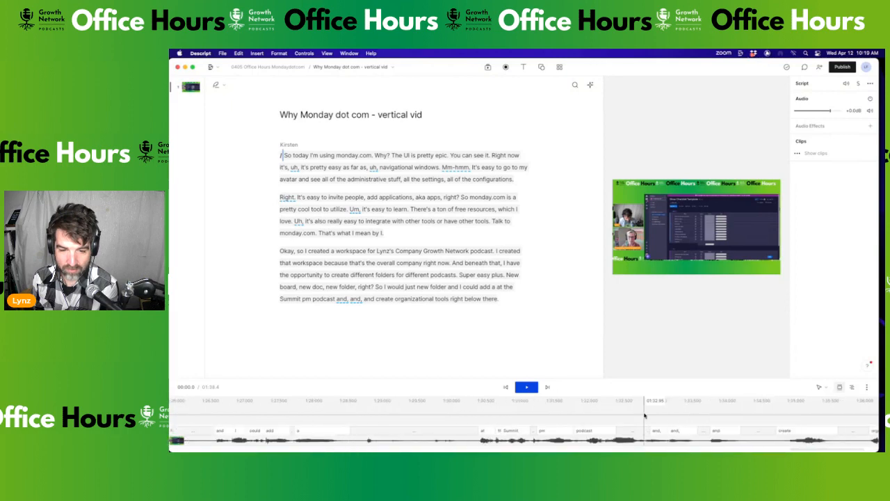
scroll(644, 415, down, 3)
scroll(644, 415, left, 5)
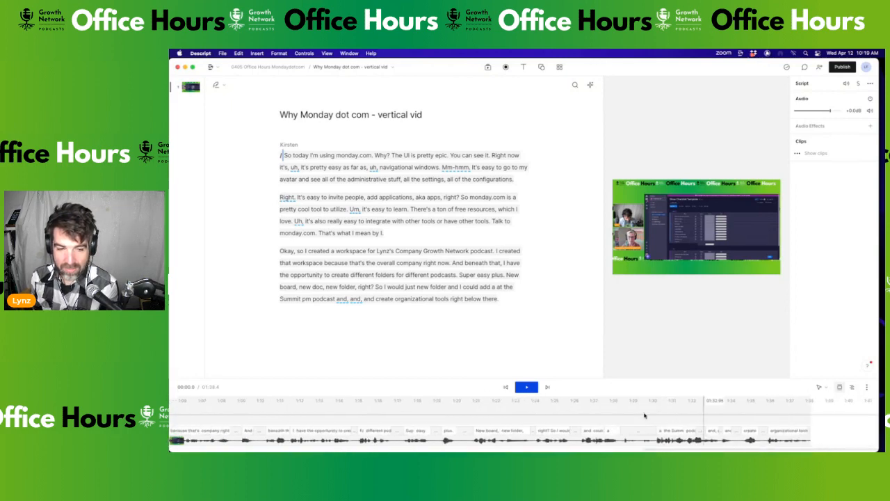
scroll(644, 415, down, 4)
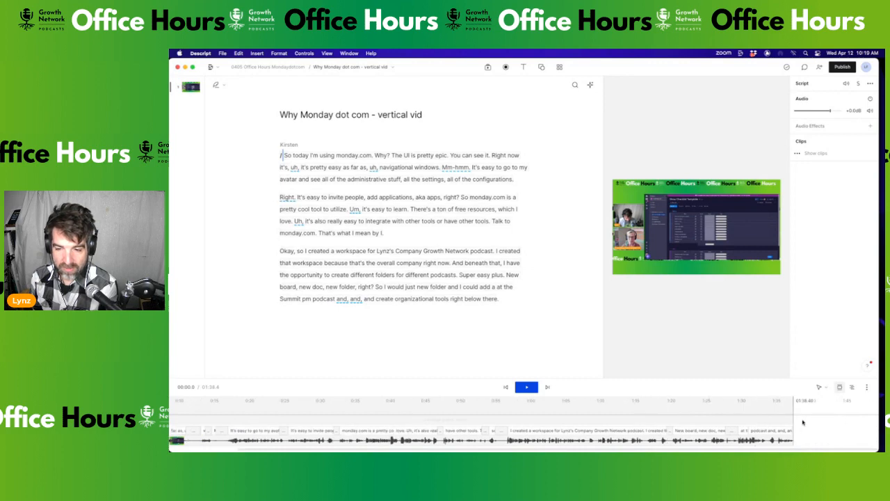
scroll(727, 412, left, 5)
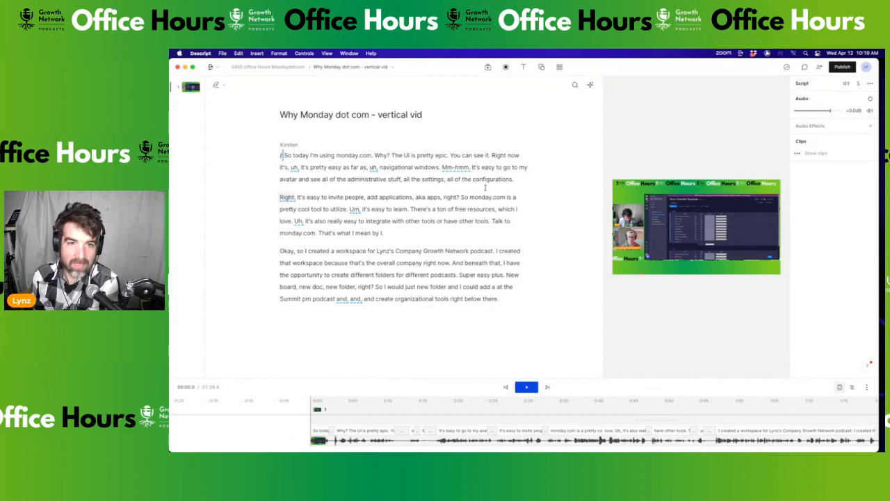
Cut the opening 'So' so the script starts 'today I'm using monday.com', and play it back
click(282, 156)
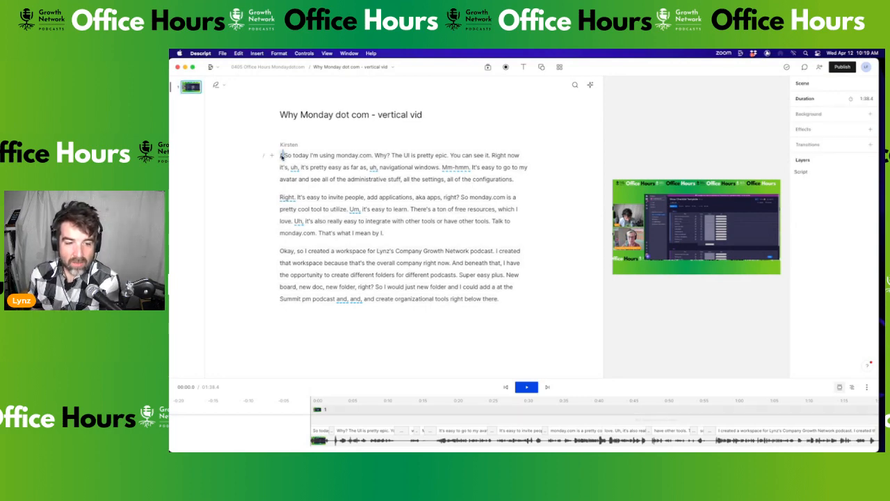
key(space)
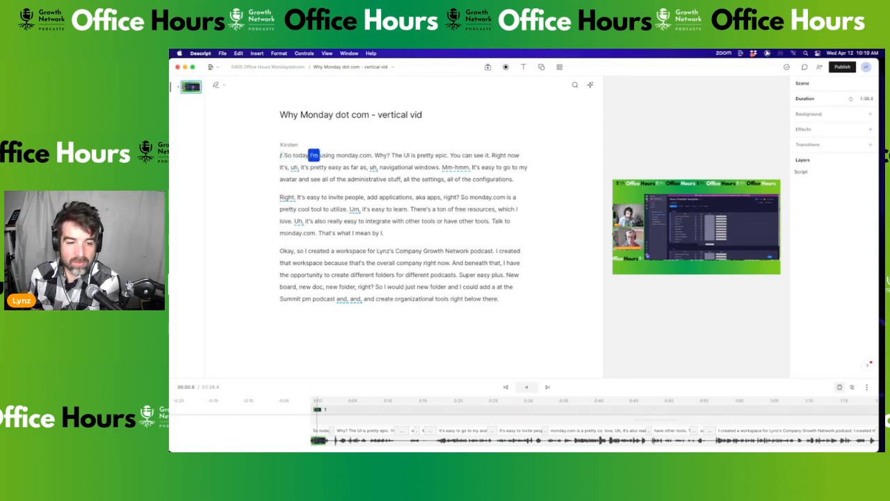
mouse_move(292, 154)
mouse_down()
mouse_move(274, 158)
mouse_move(284, 154)
mouse_up()
key(BackSpace)
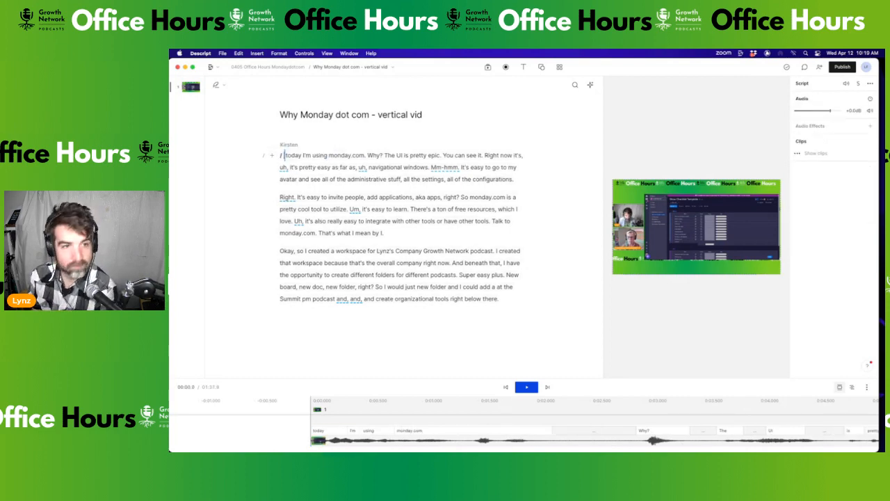
key(space)
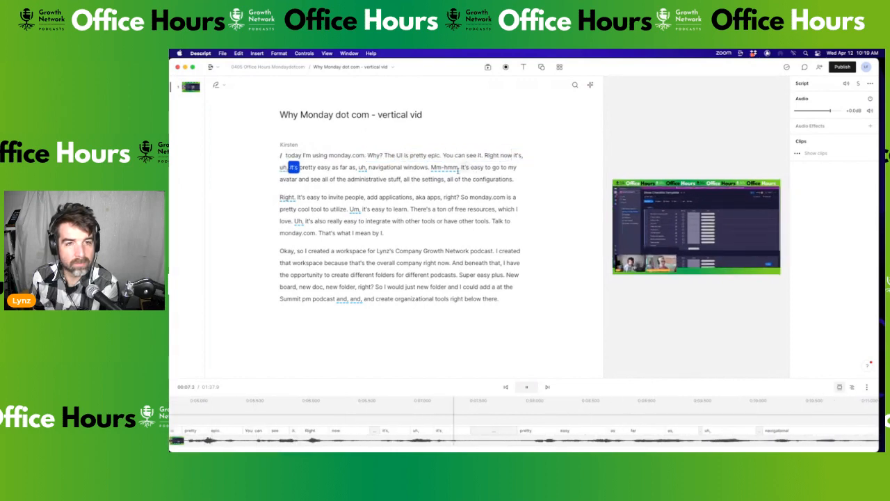
Delete the filler words 'it's, uh' and play back the edited passage
key(space)
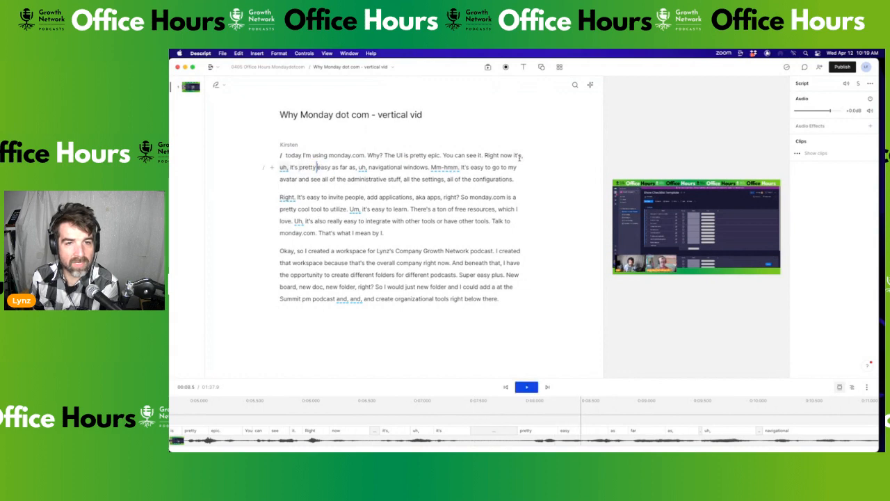
drag(513, 156, 285, 168)
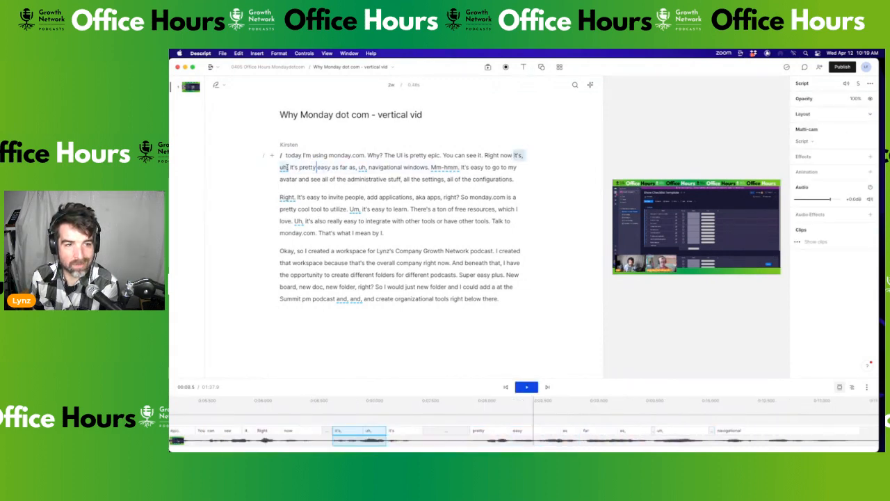
key(BackSpace)
click(504, 155)
key(space)
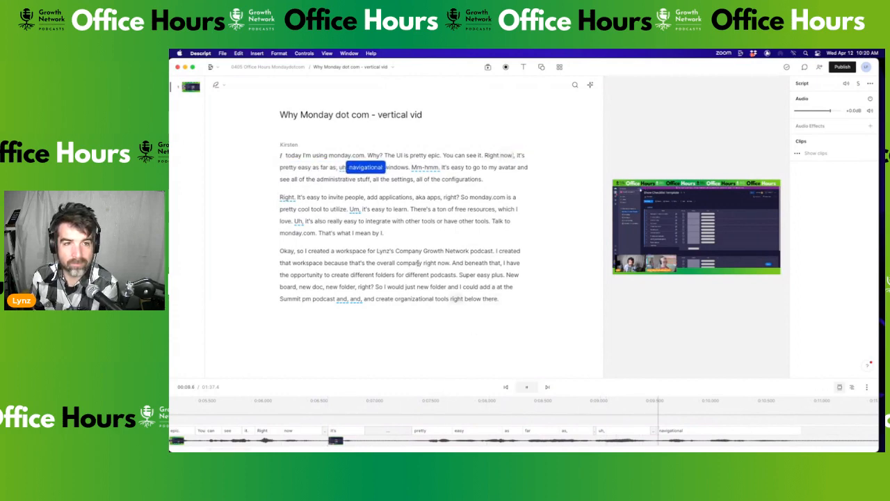
key(space)
Delete the filler 'uh,' after 'pretty easy as far as,' along with its stray character
click(343, 168)
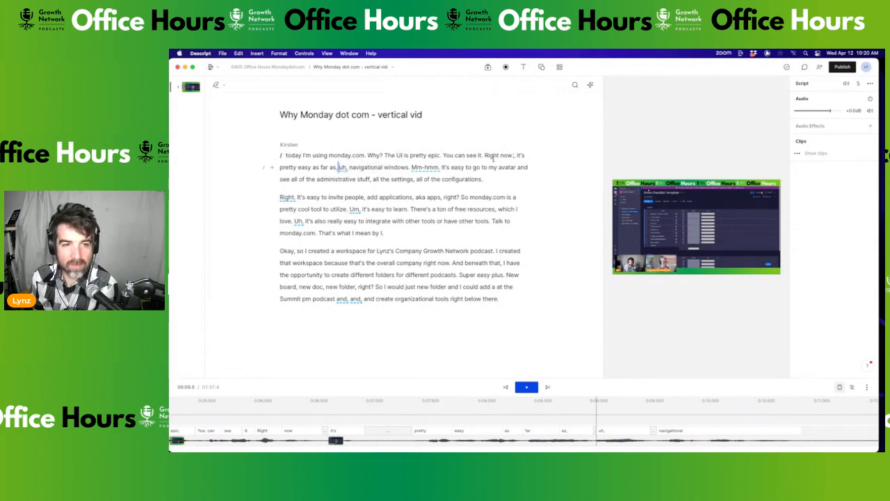
double_click(342, 167)
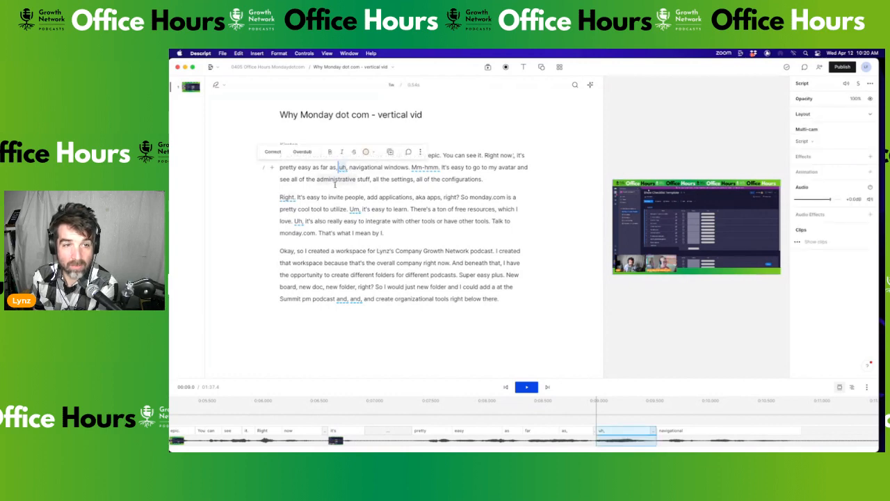
key(BackSpace)
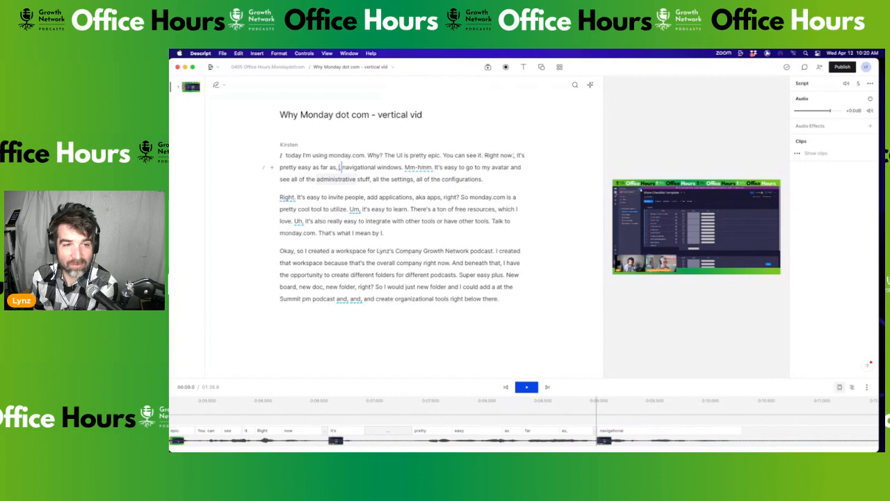
key(BackSpace)
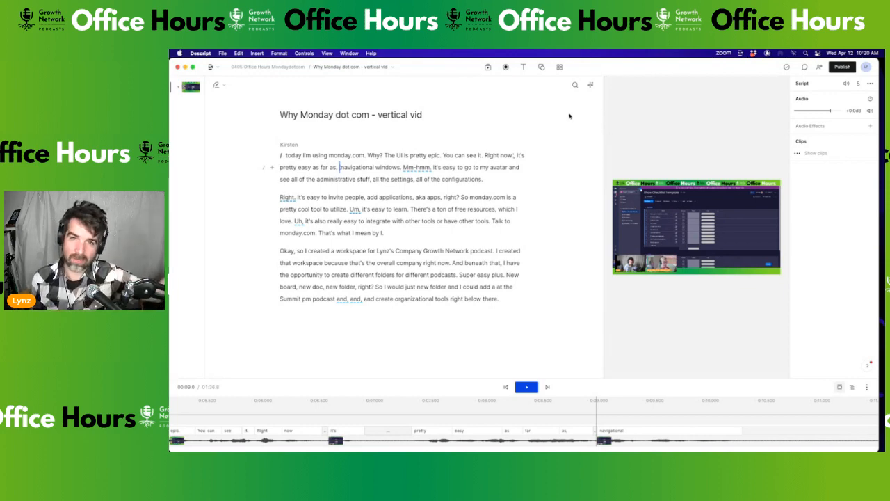
click(590, 85)
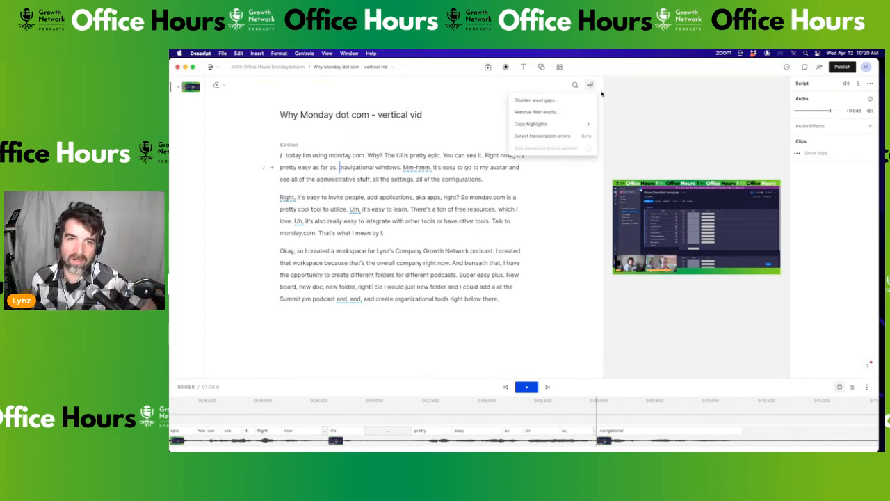
Remove all six filler words (Mm-hmm, Um, Uh, 'and, and') at once, then run Shorten word gaps
click(554, 113)
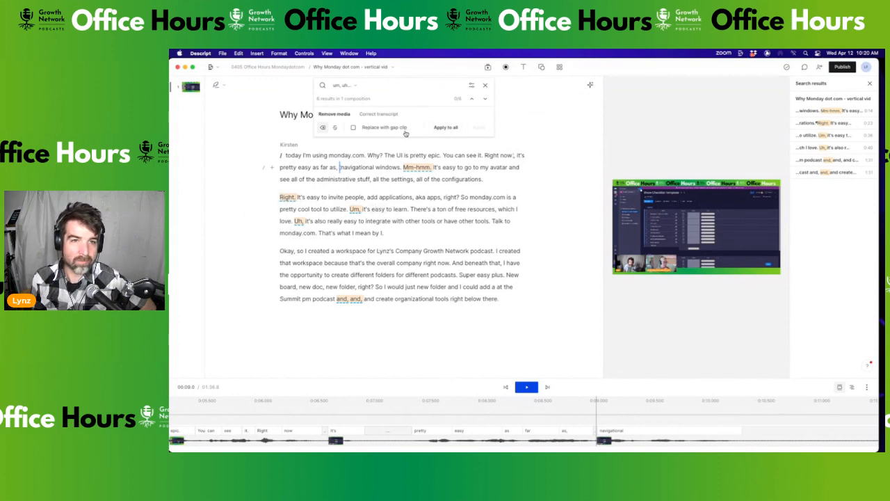
click(446, 128)
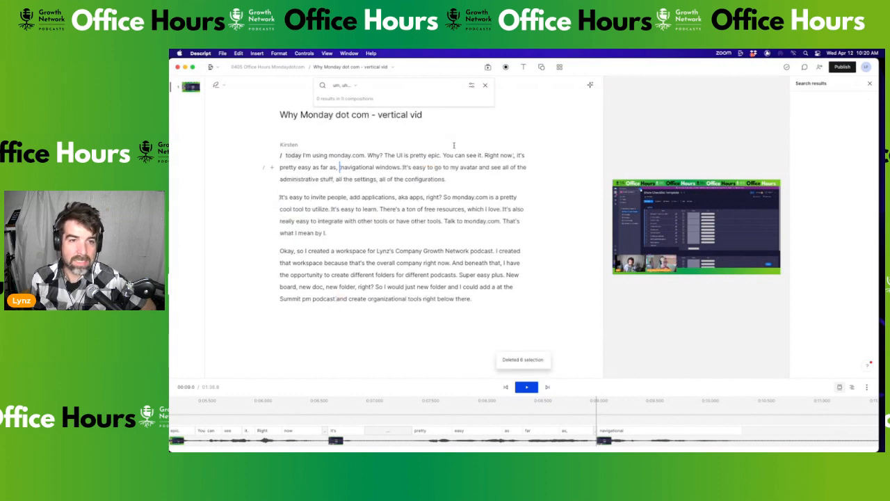
click(590, 84)
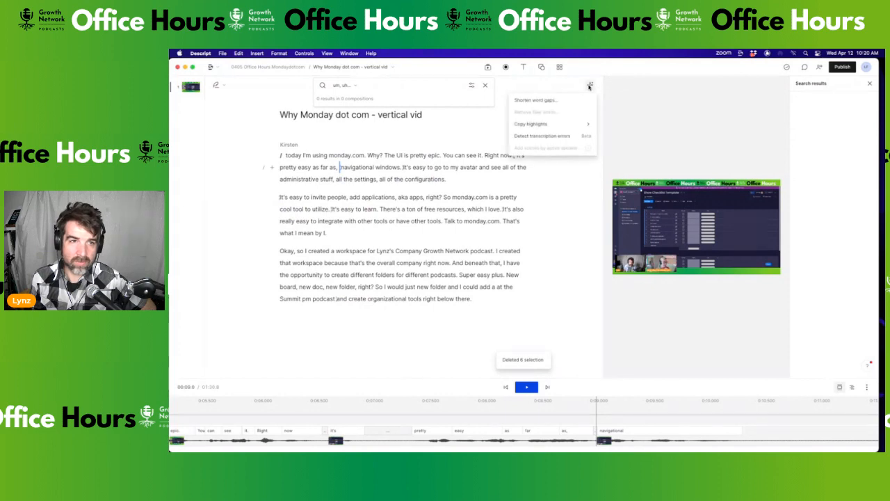
click(540, 101)
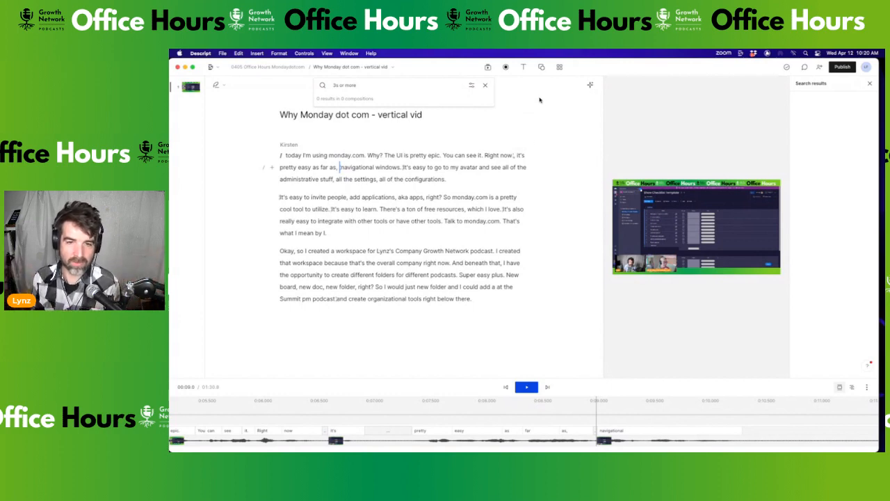
scroll(539, 432, down, 10)
scroll(541, 430, right, 3)
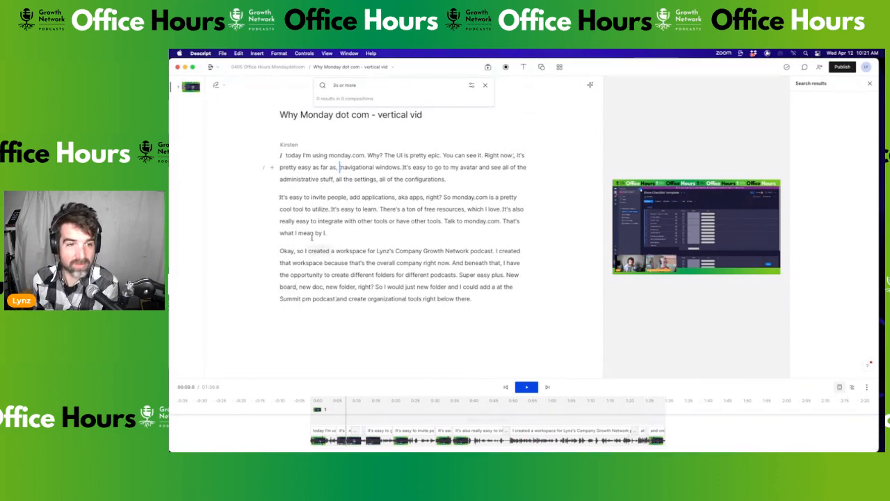
click(292, 155)
key(space)
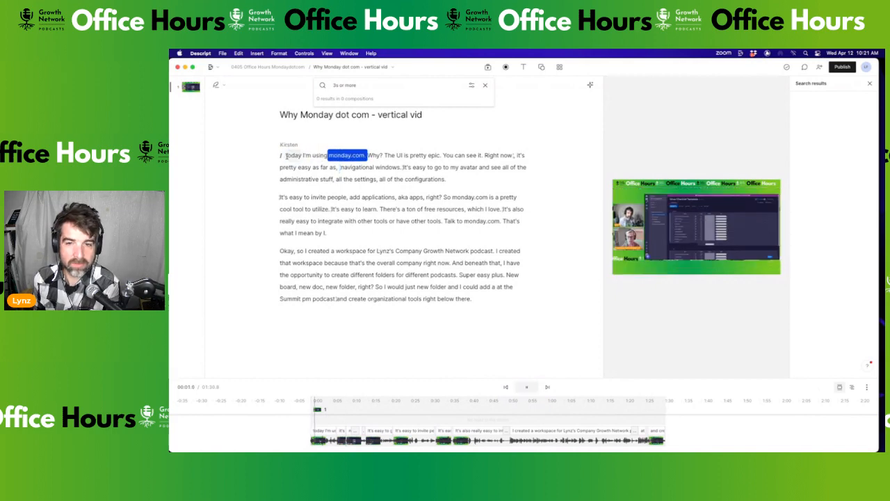
key(space)
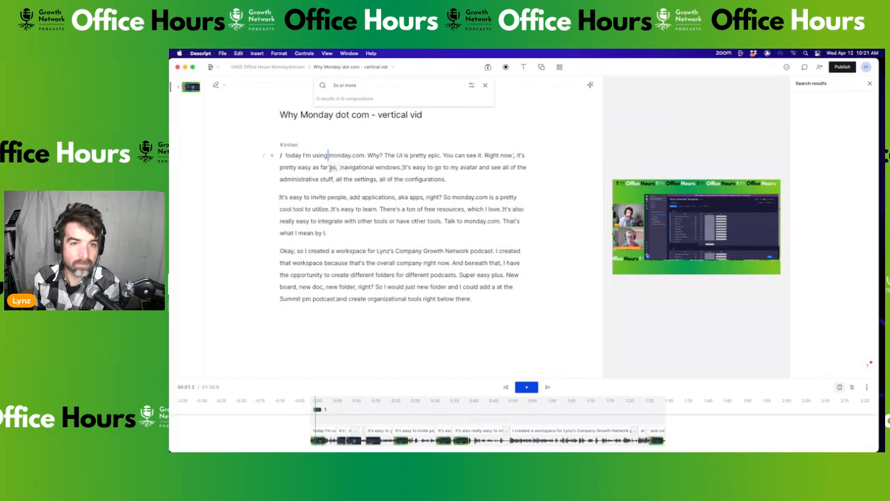
click(449, 157)
key(space)
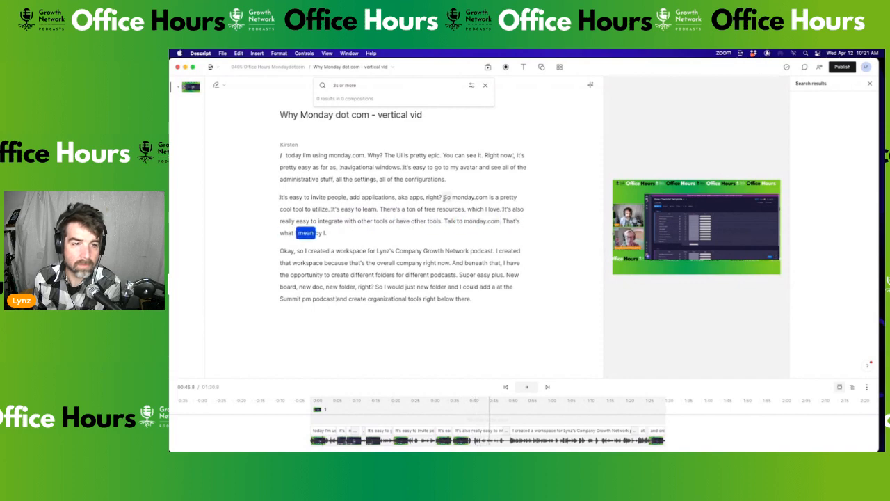
Correct 'I' to 'integrate' in 'what I mean by' and start a new paragraph at 'So monday.com'
key(space)
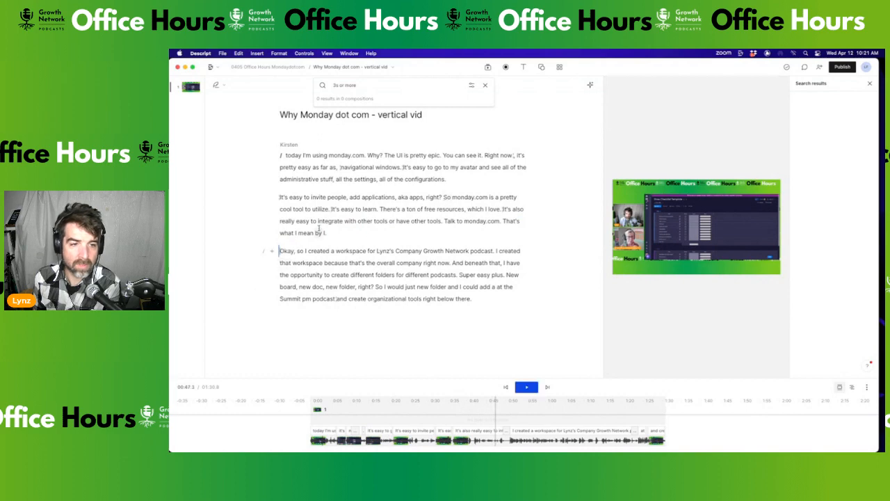
double_click(324, 233)
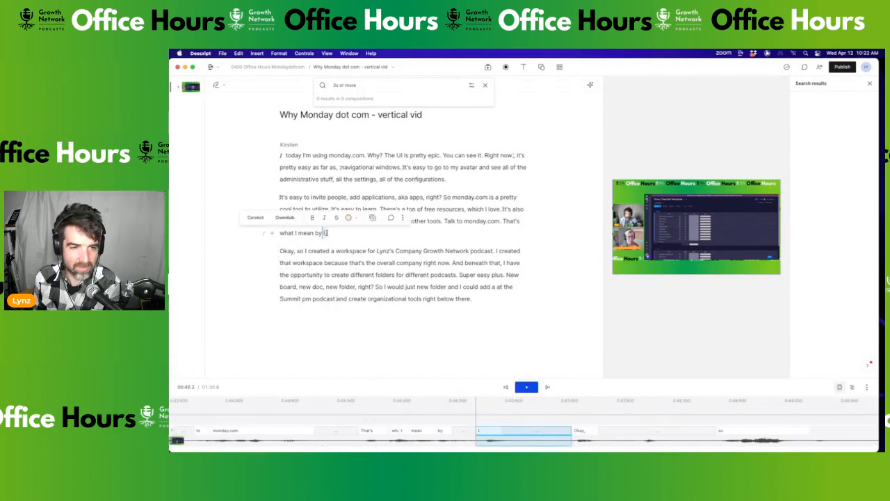
click(253, 218)
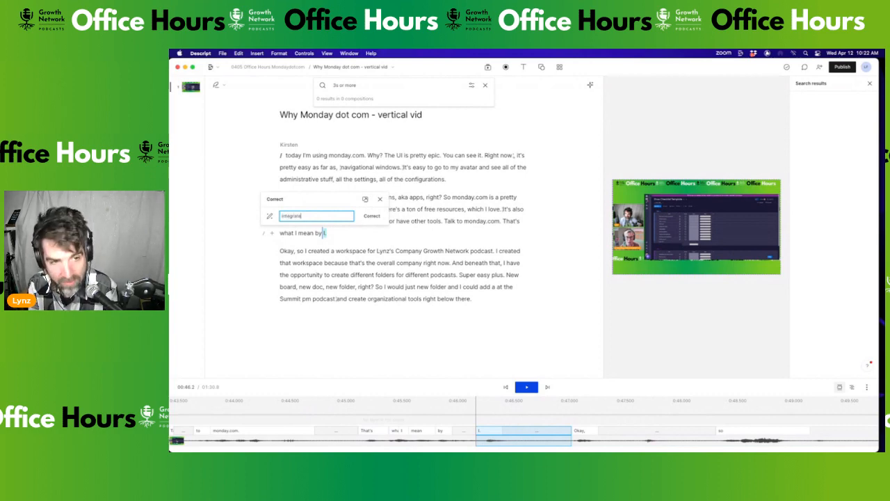
text(integrate)
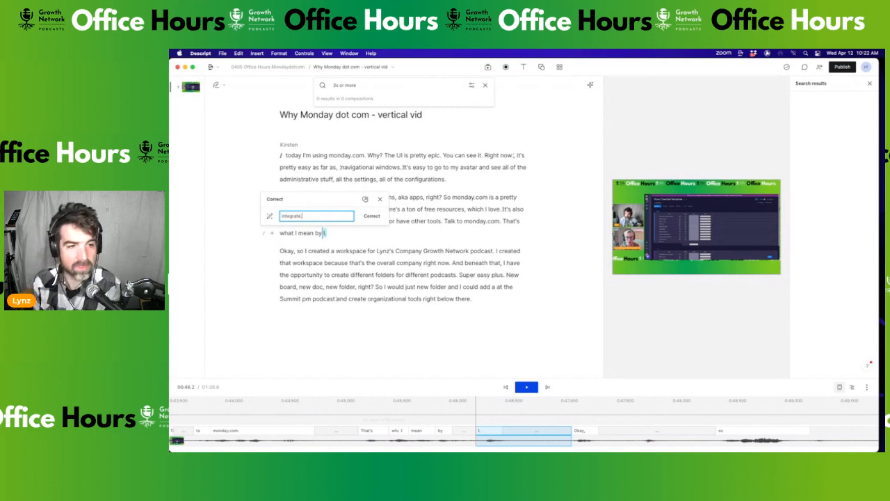
key(Return)
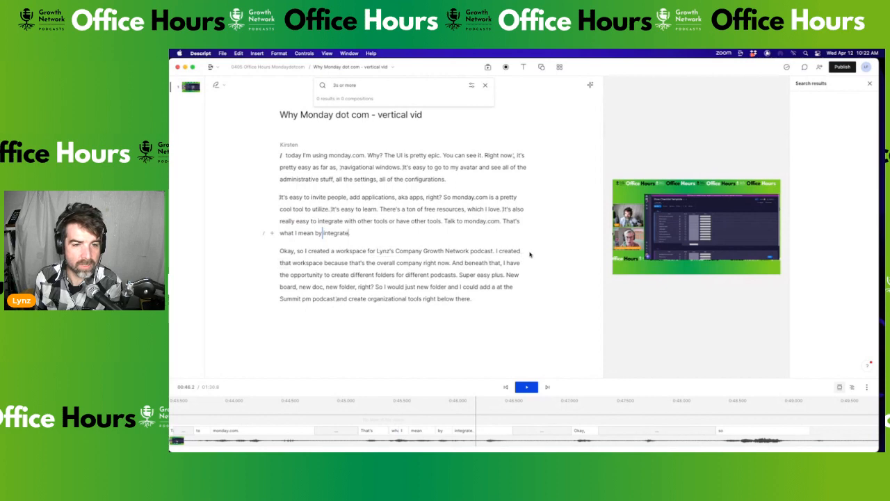
click(443, 197)
key(Return)
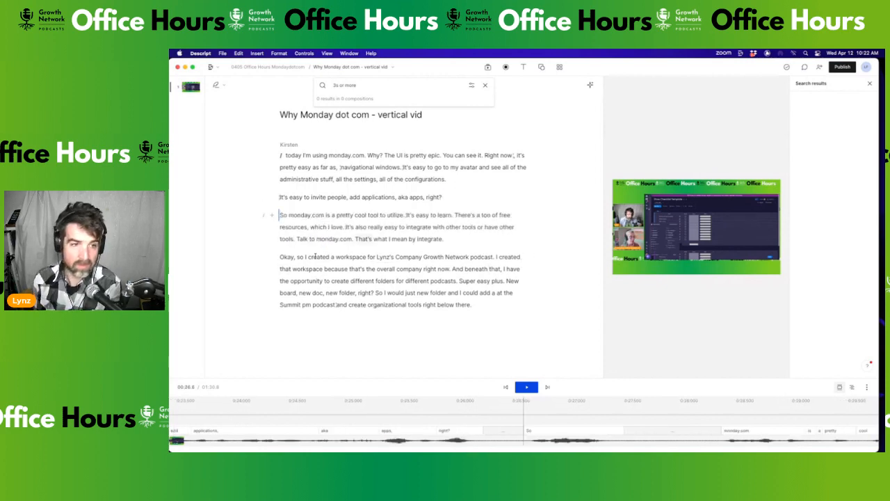
Insert a scene break before 'So monday.com' and close the word-gap search
click(265, 217)
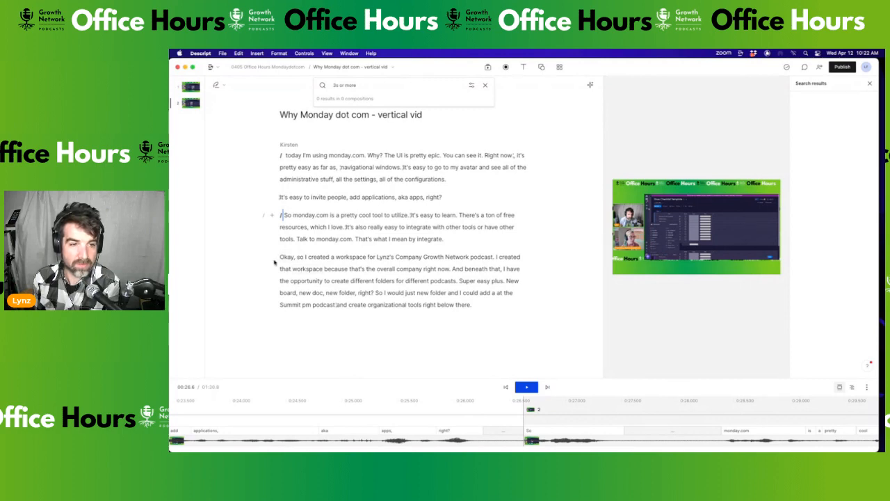
drag(281, 215, 482, 309)
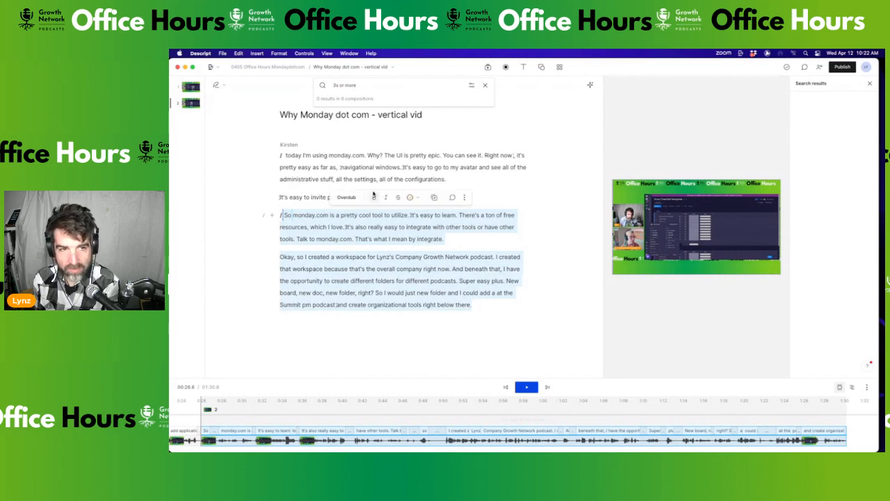
click(459, 185)
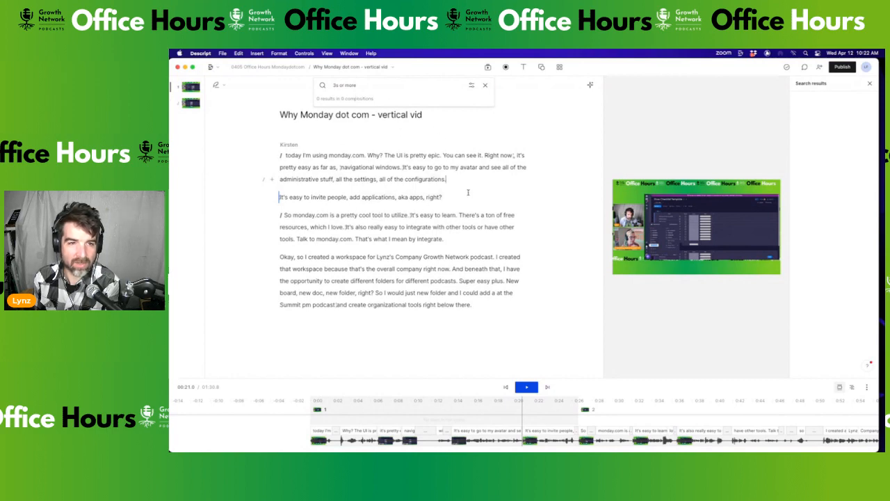
click(485, 85)
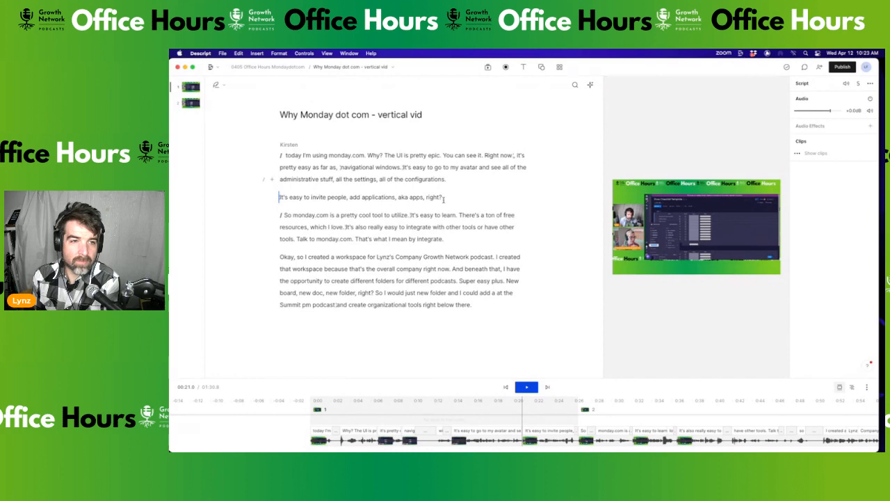
Rename the composition to 'Why Monday dot com - vertical vid 1' and duplicate it
click(389, 67)
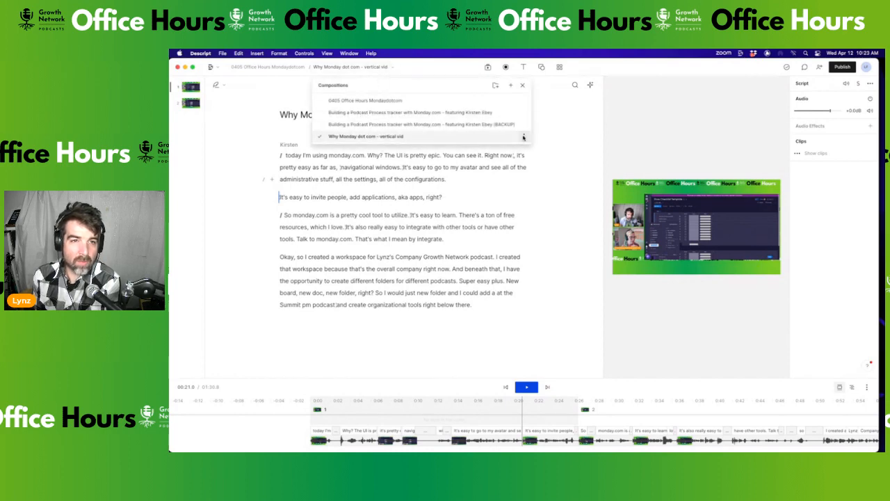
click(359, 186)
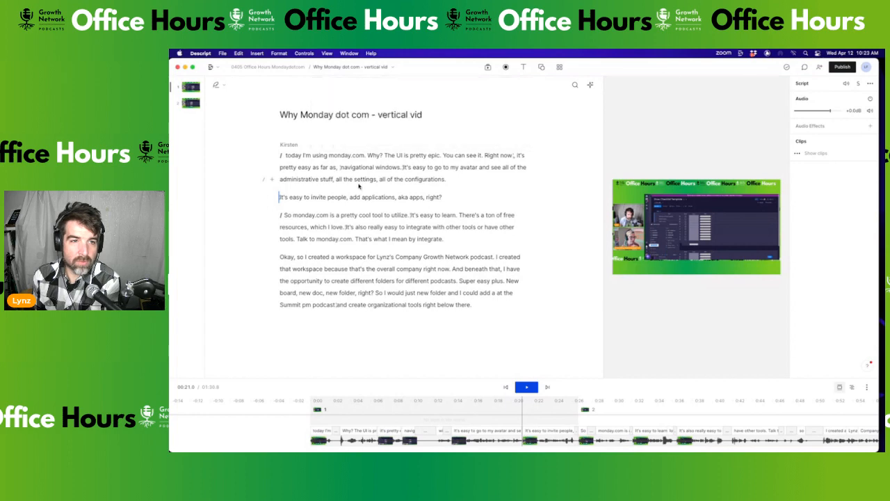
click(390, 67)
click(524, 137)
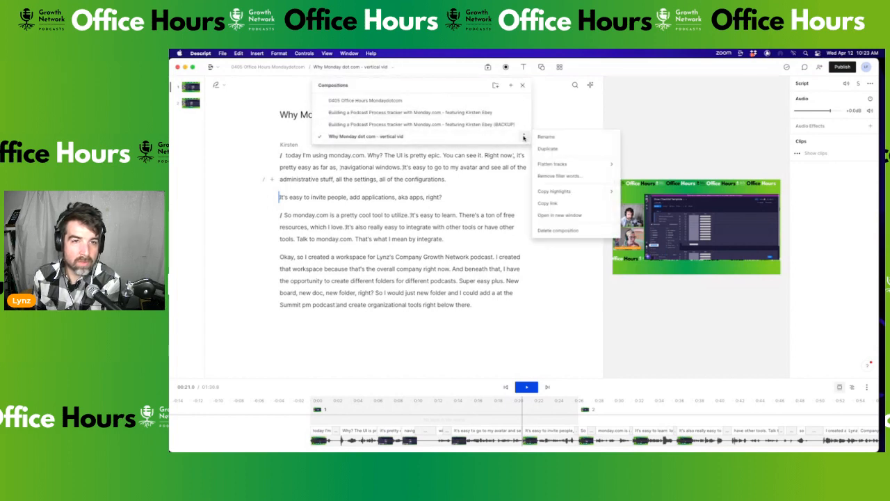
click(550, 139)
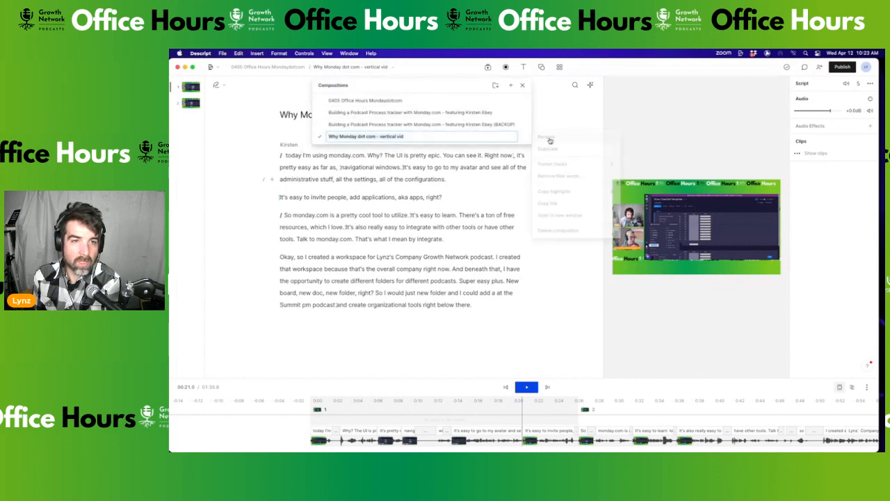
double_click(416, 137)
click(410, 137)
key(Return)
click(524, 137)
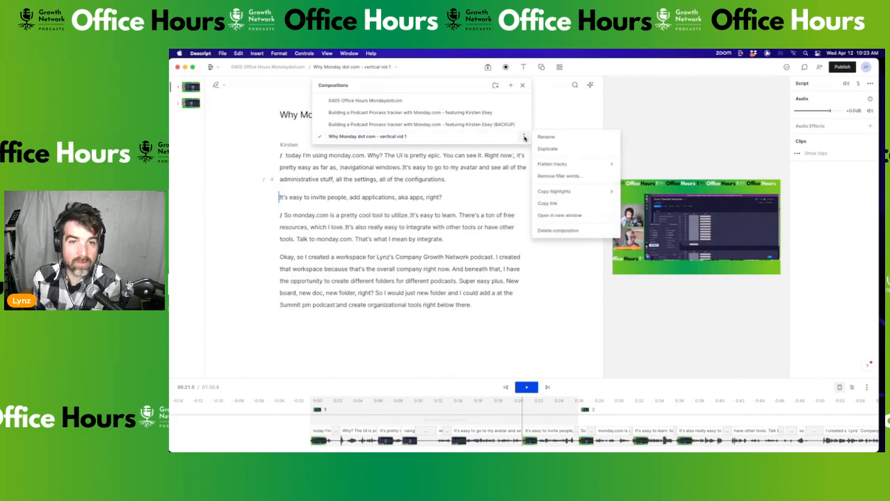
click(547, 148)
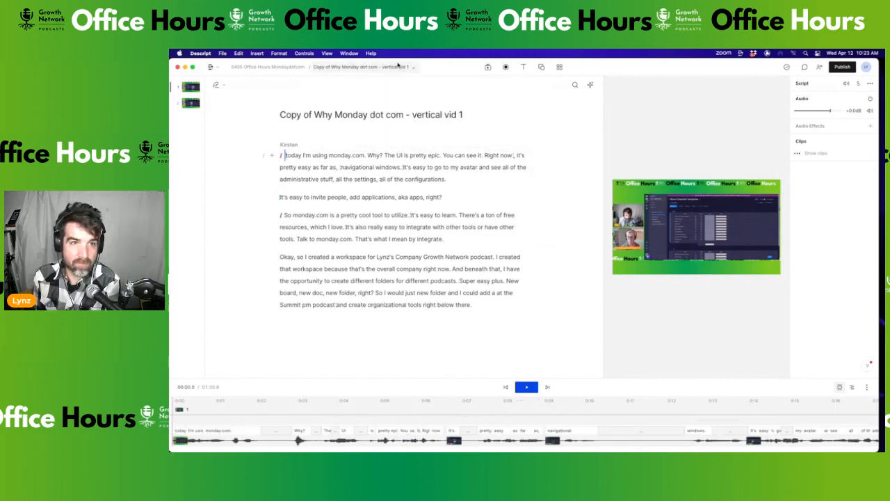
Rename the copy to 'Why Monday dot com - vertical vid 2'
click(411, 68)
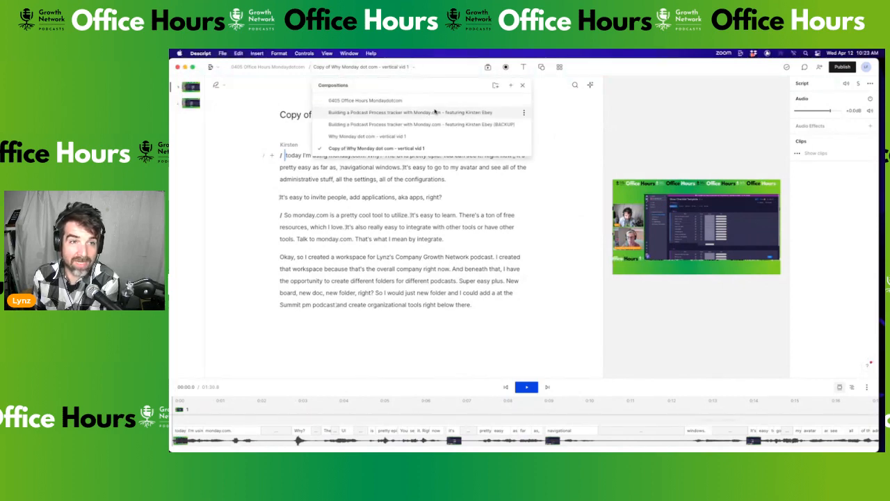
click(524, 149)
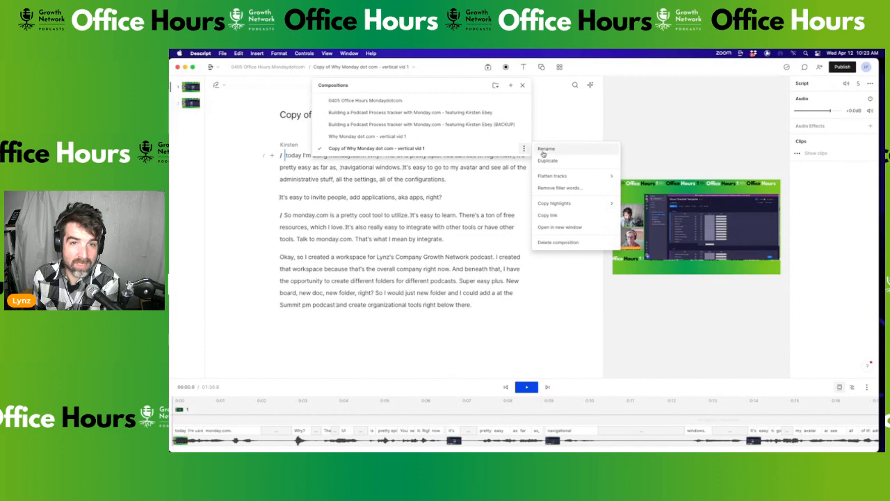
click(541, 152)
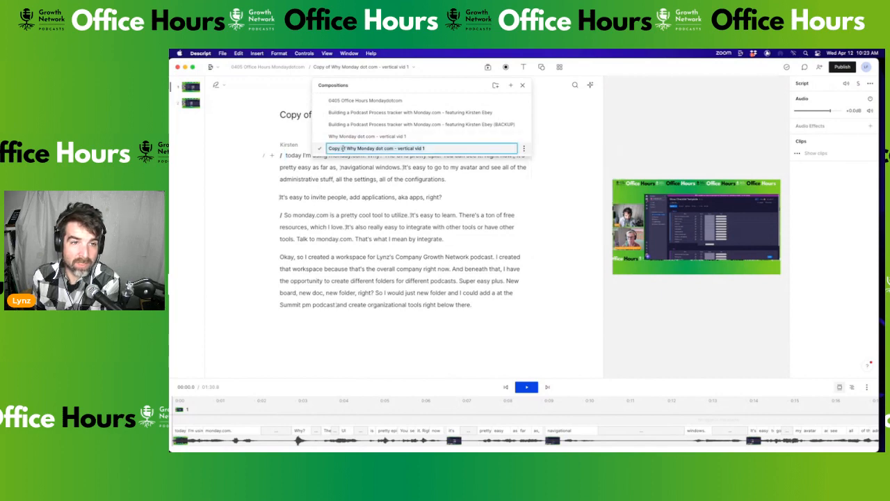
key(BackSpace)
key(BackSpace)
key(BackSpace)
key(BackSpace)
key(BackSpace)
key(BackSpace)
key(BackSpace)
key(BackSpace)
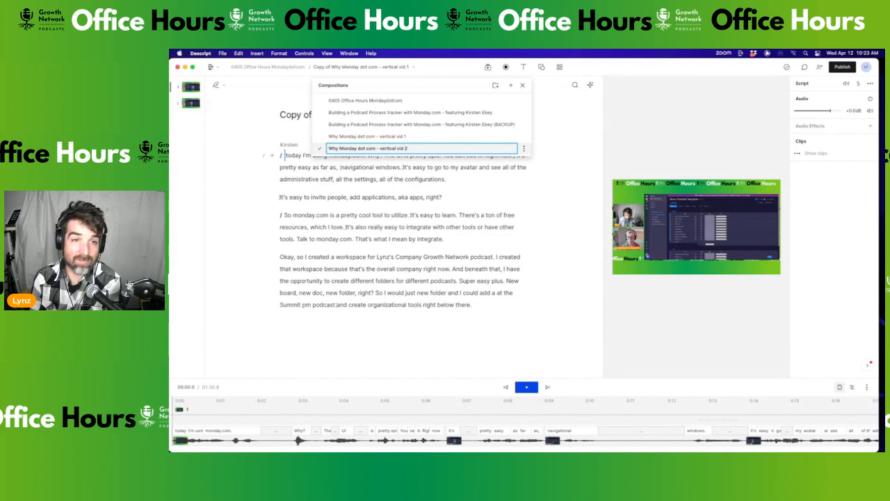
key(Return)
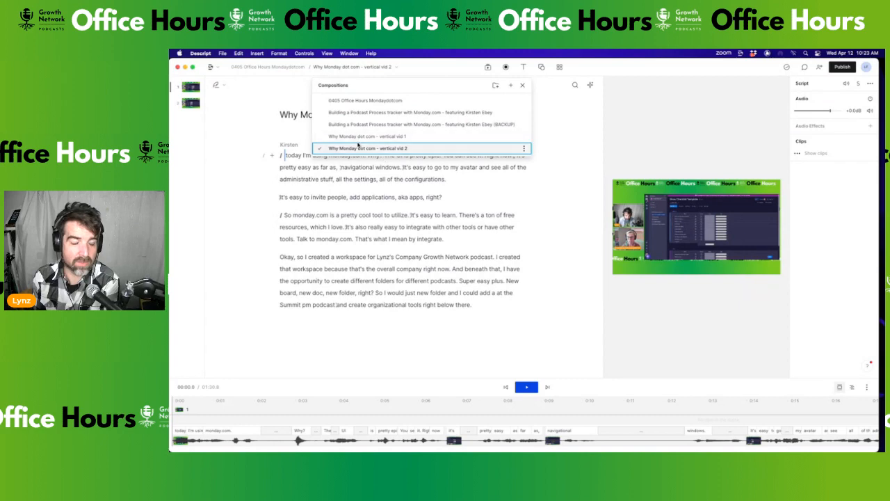
Open 'vertical vid 2' and delete its first two paragraphs so it starts at 'So monday.com'
click(320, 152)
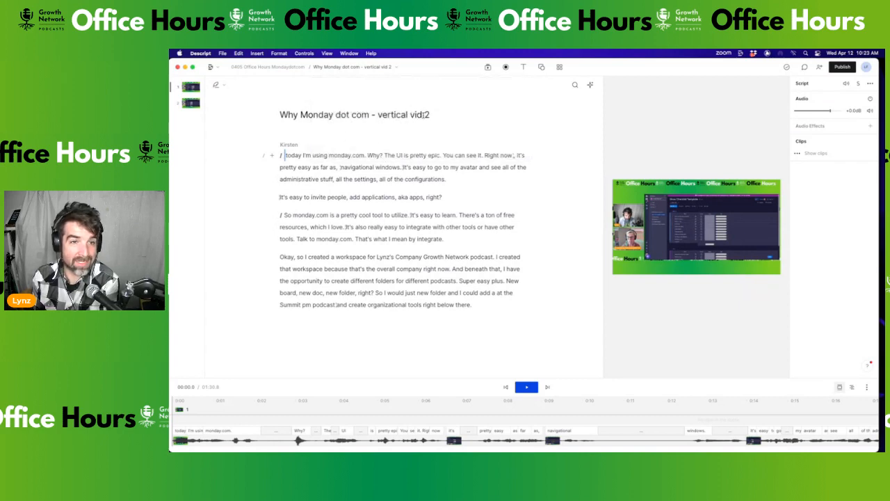
drag(447, 195, 266, 149)
key(BackSpace)
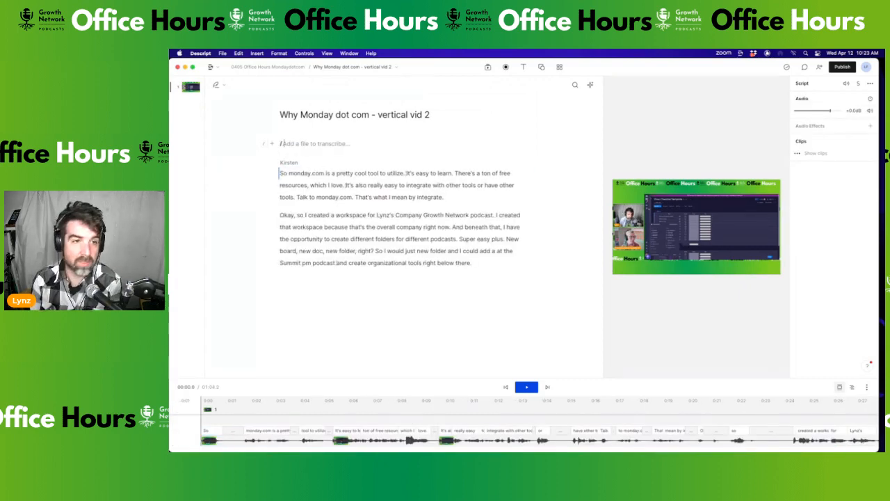
key(BackSpace)
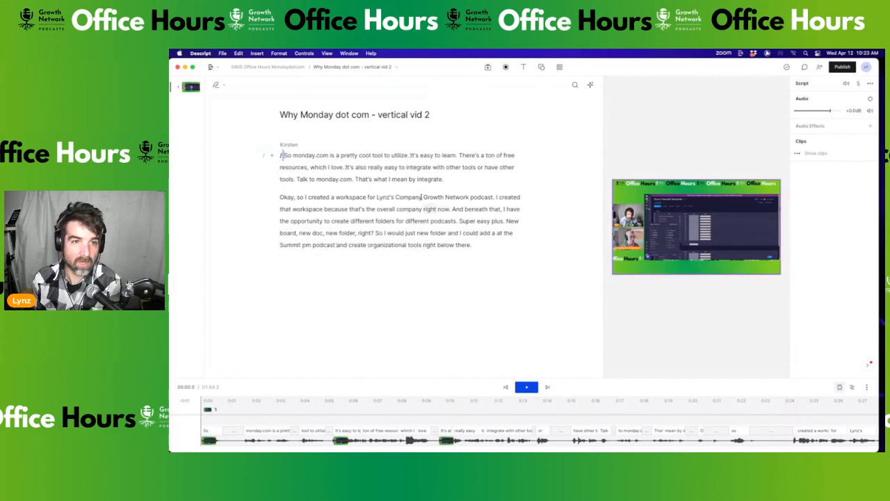
Change the composition's aspect ratio to Portrait 9:16
click(623, 87)
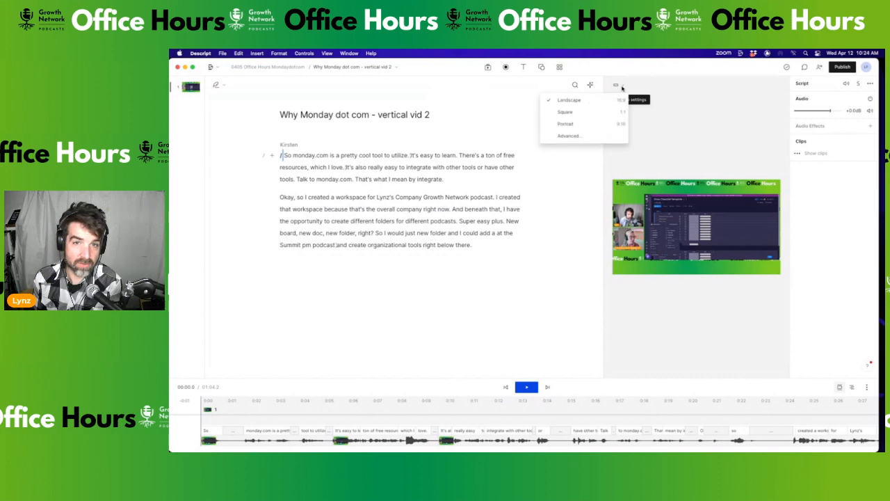
click(560, 167)
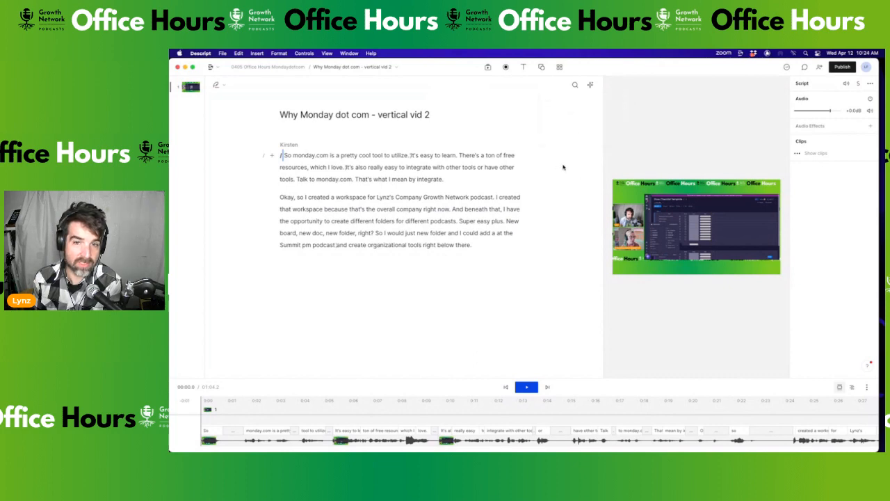
click(723, 220)
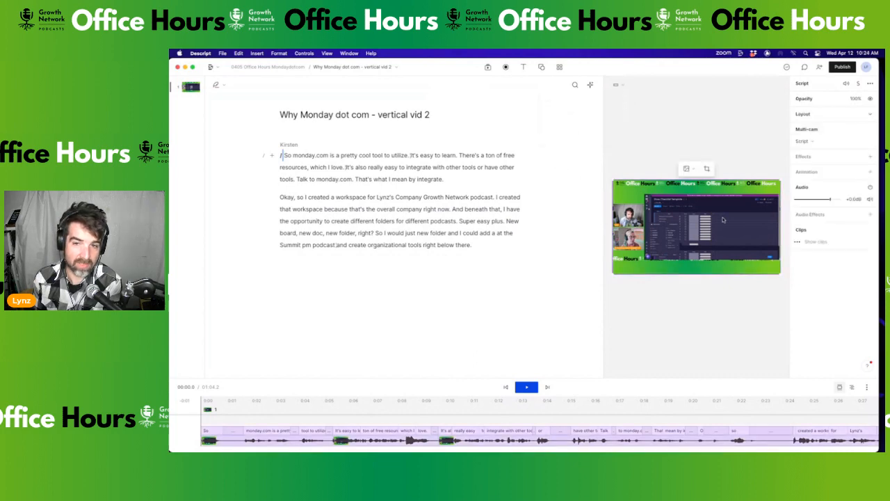
click(617, 85)
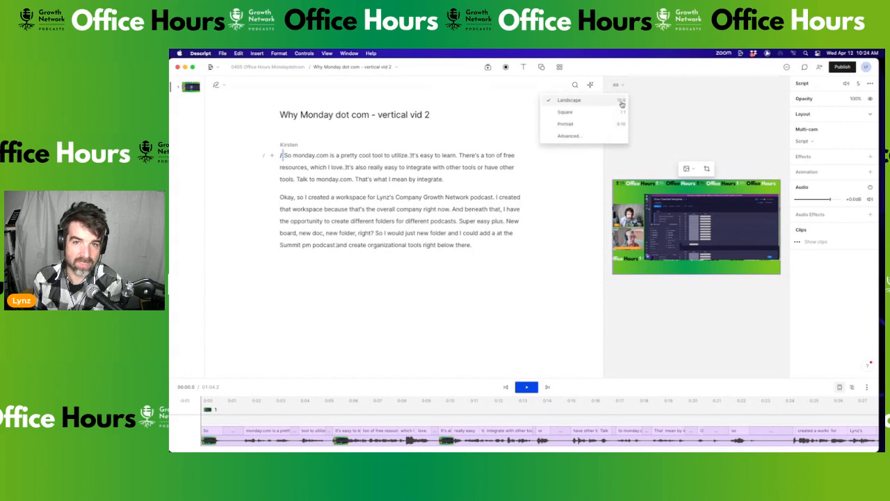
click(566, 124)
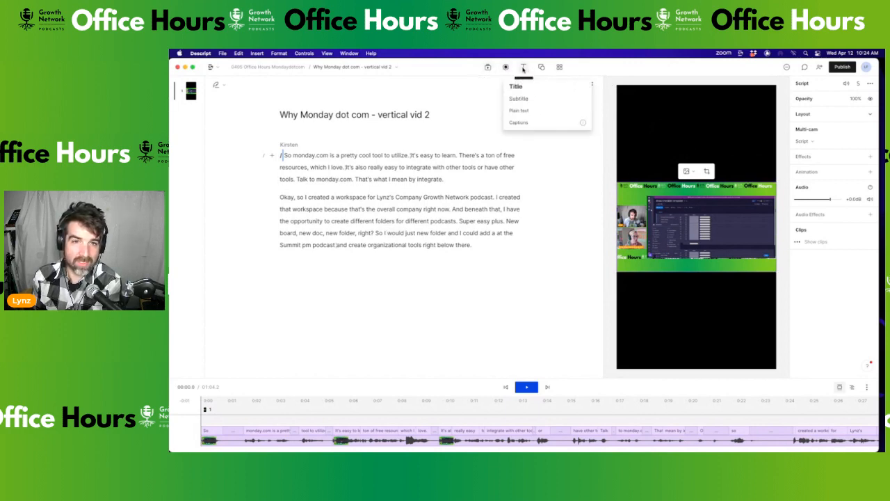
Add a 'Why Monday.com?' title layer and shrink it to fit on one line
click(515, 86)
text(W)
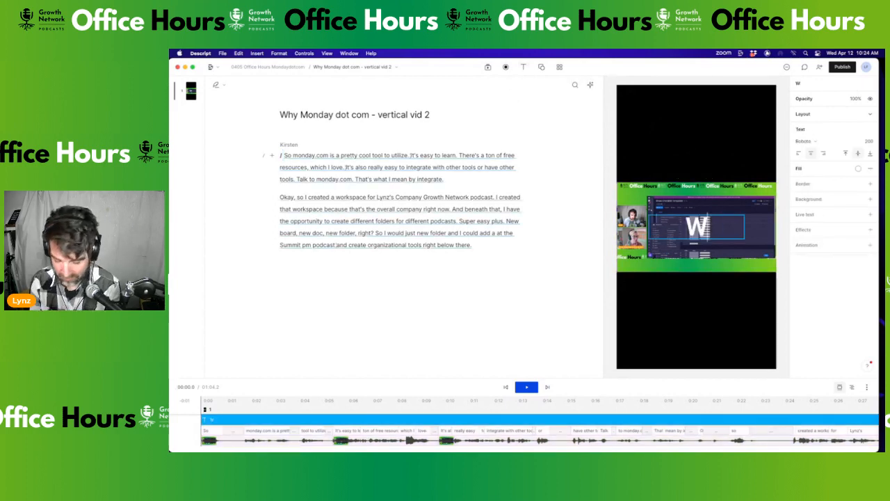
text(hy Monday.com?)
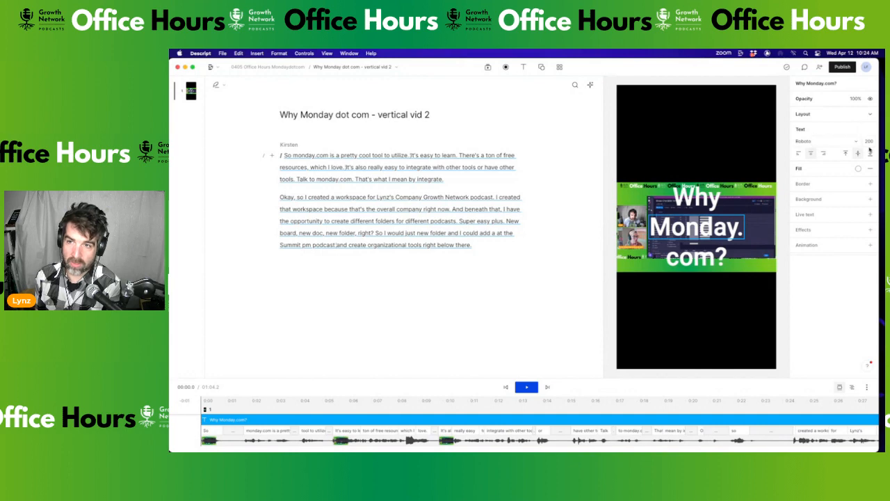
drag(868, 142, 777, 415)
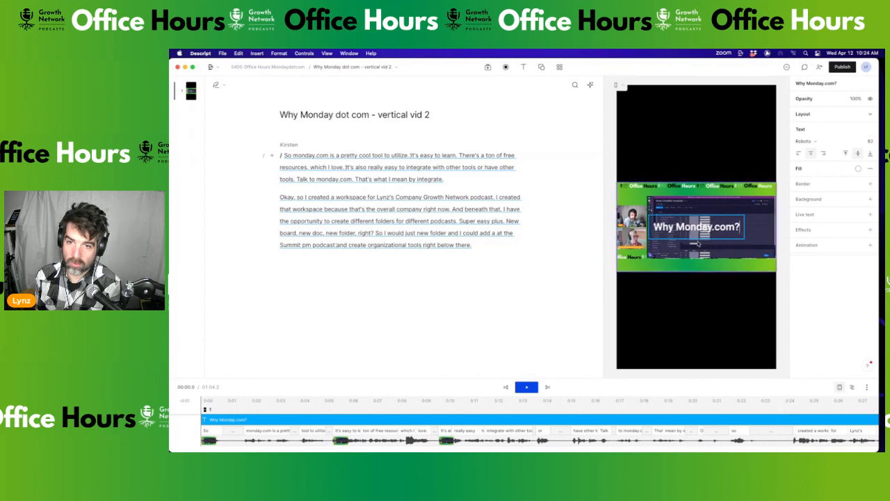
Try moving the video layer higher, undoing the moves to keep it in its original position
drag(697, 244, 699, 186)
key(super+z)
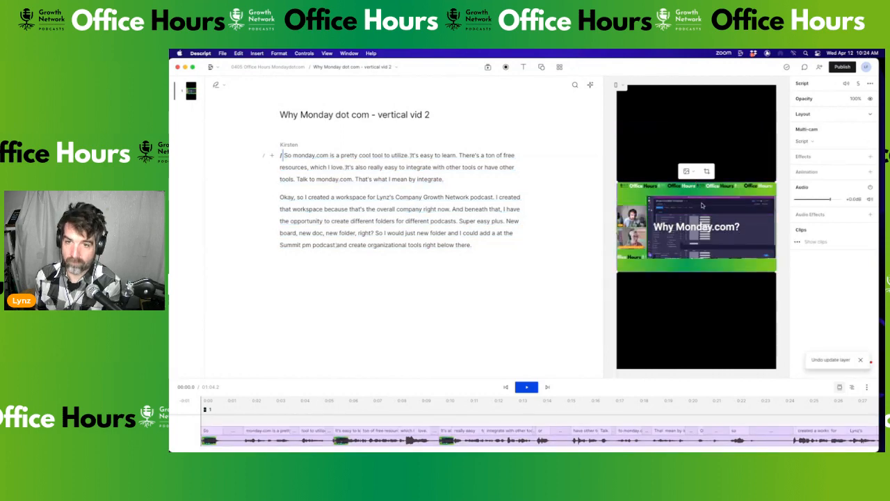
mouse_move(702, 227)
mouse_down()
mouse_move(700, 193)
mouse_move(699, 238)
mouse_up()
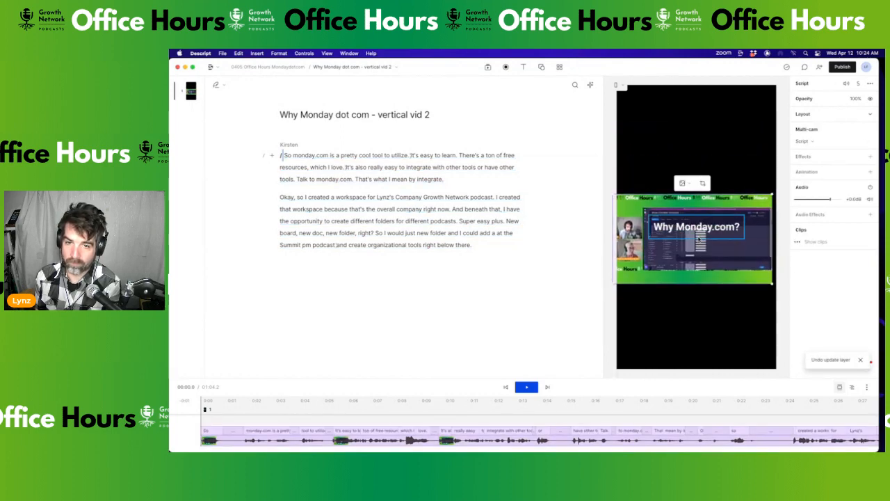
key(super+z)
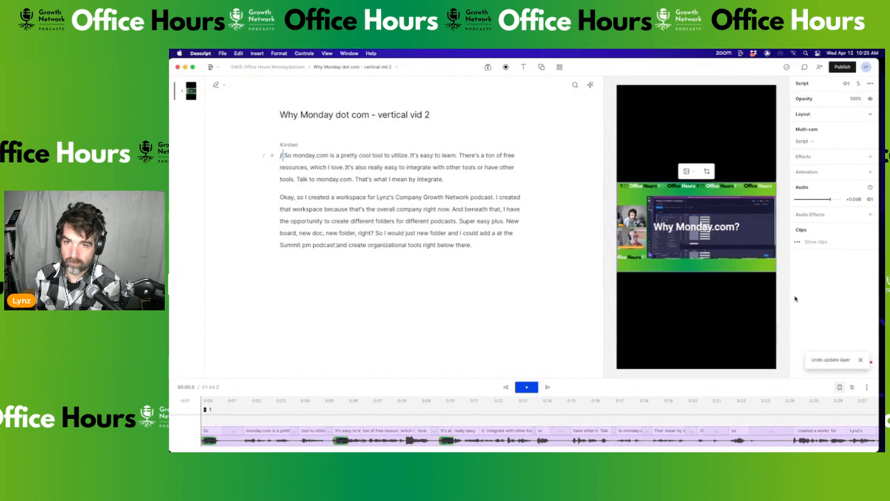
drag(724, 229, 732, 227)
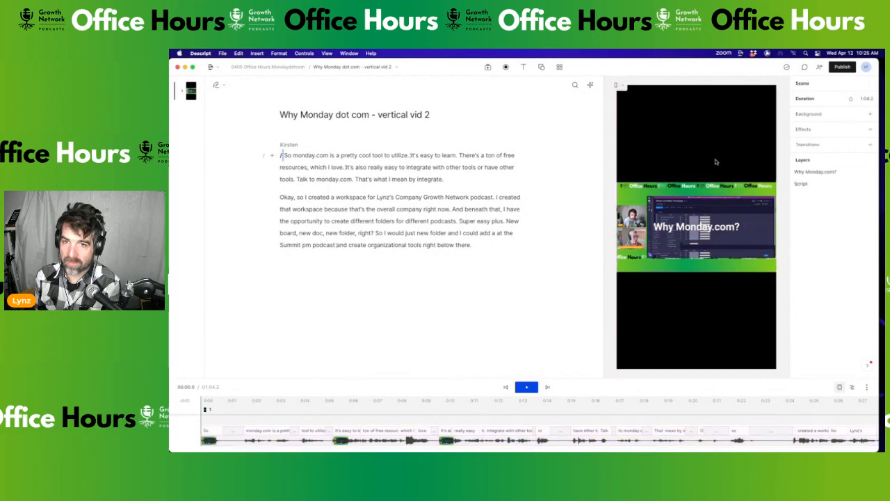
Move the title to the top of the frame, trying a green border and then removing it
click(713, 236)
drag(714, 232, 715, 120)
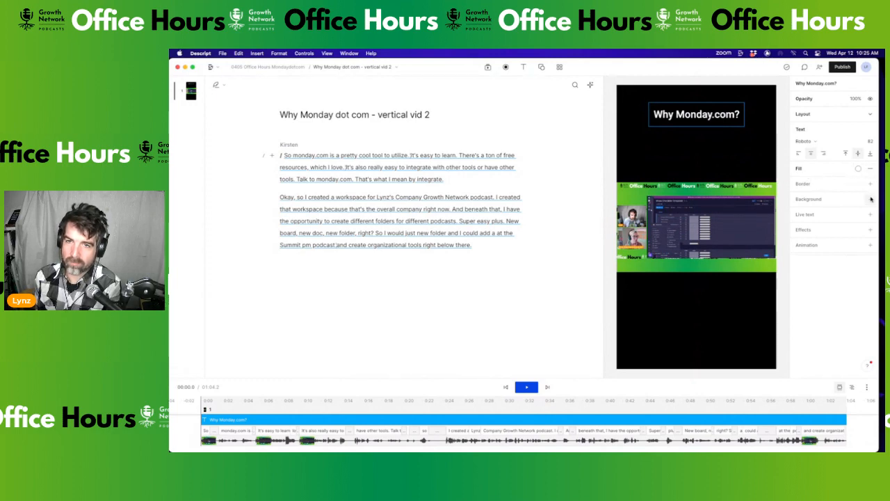
click(870, 184)
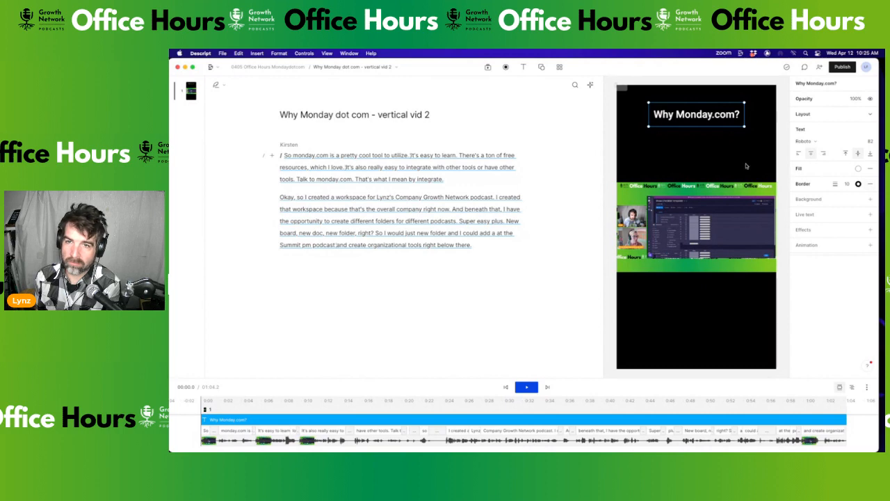
click(858, 184)
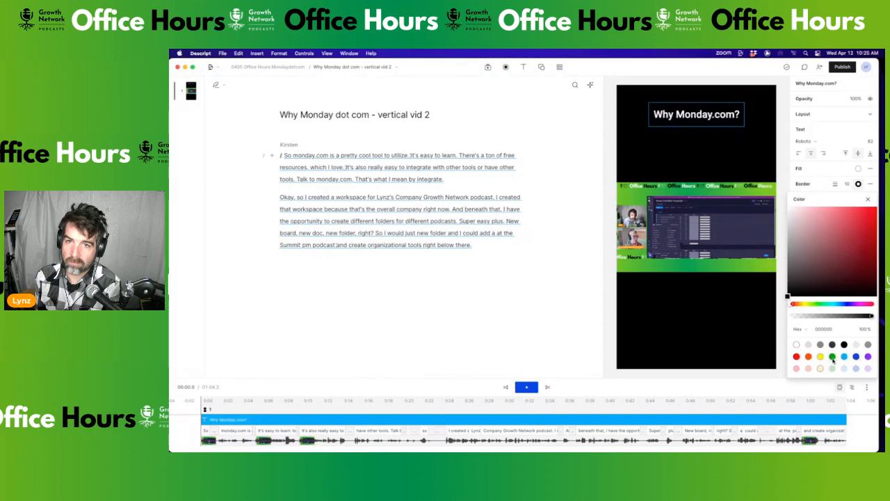
click(833, 357)
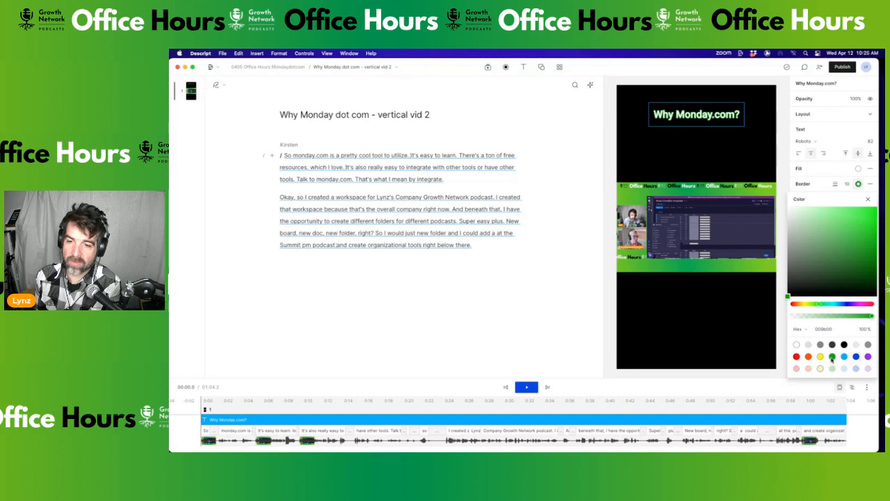
click(833, 369)
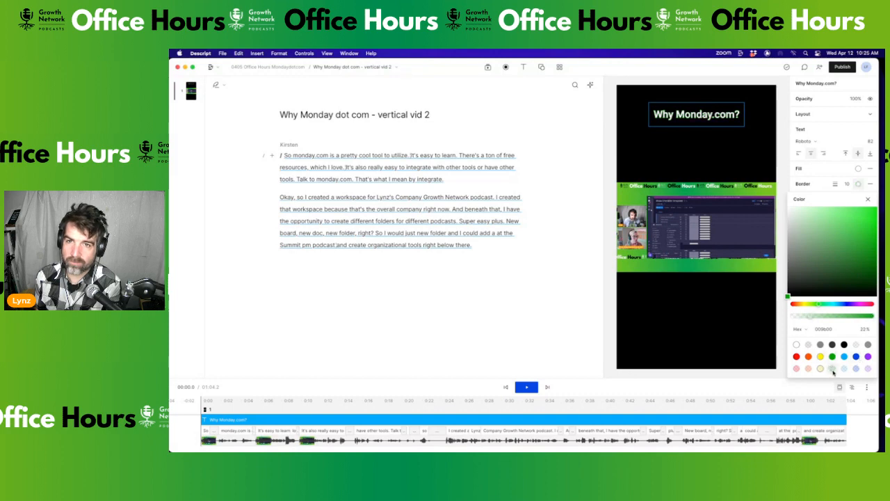
click(872, 187)
click(871, 184)
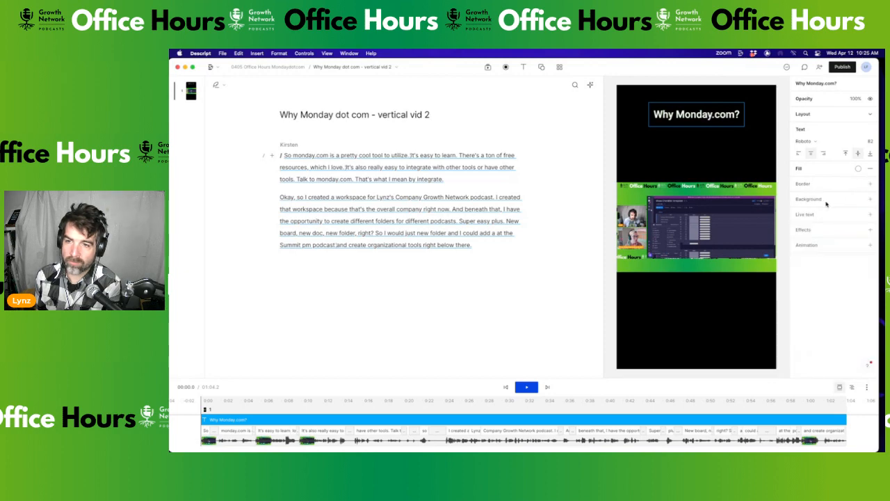
Give the title a green (009B00) background
click(870, 201)
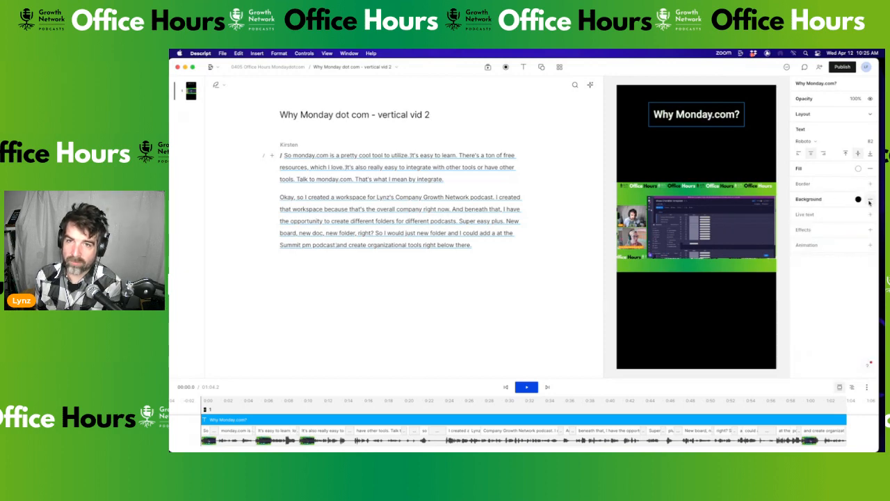
click(859, 199)
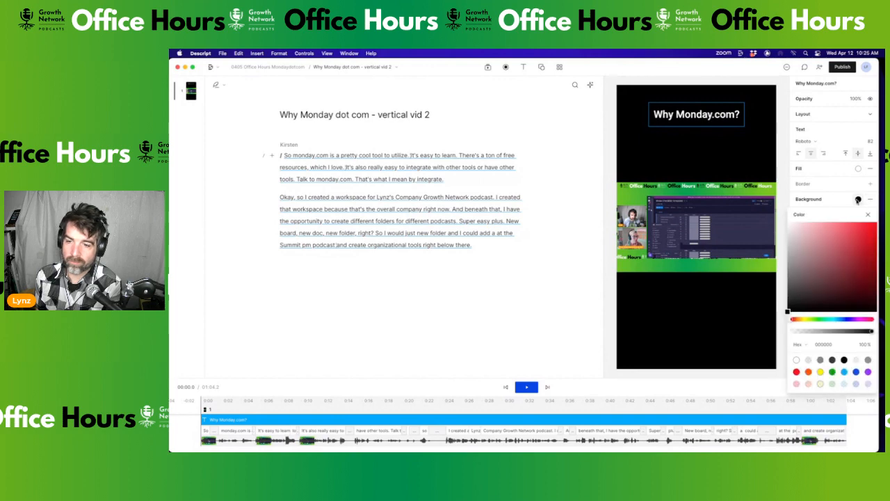
click(833, 372)
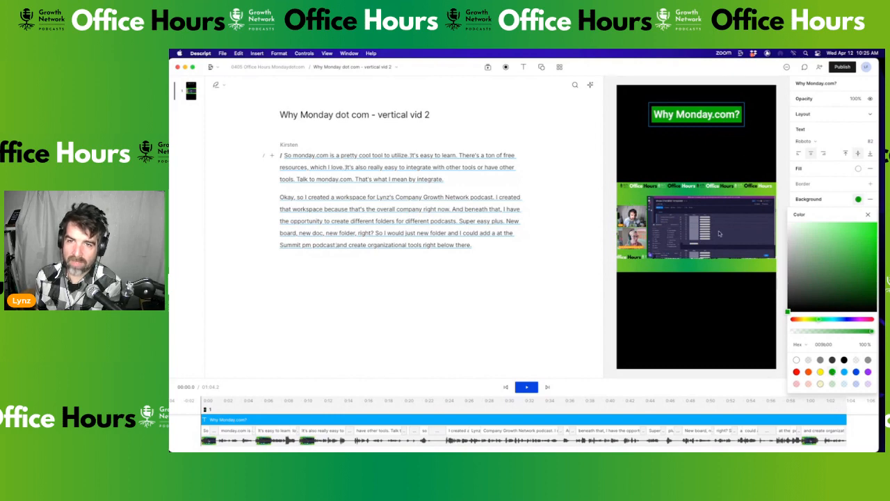
click(848, 201)
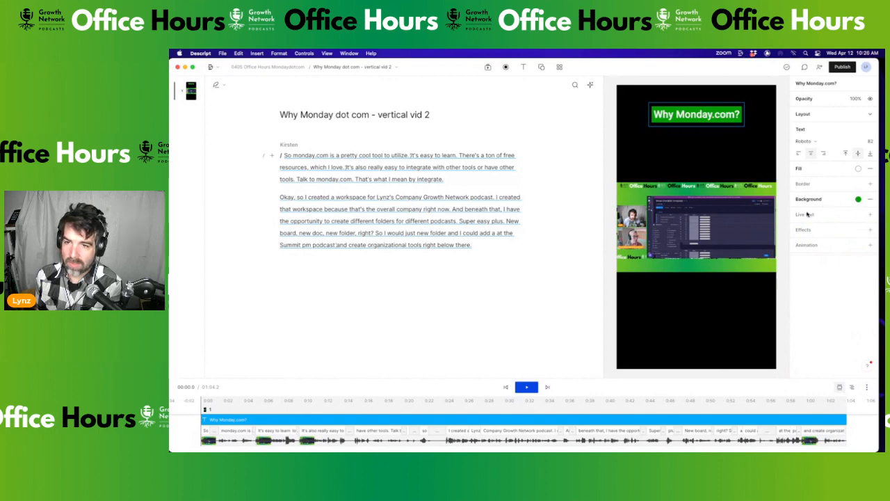
Add a captions layer starting at 'Talk to monday.com' and place it just under the title
drag(553, 169, 527, 174)
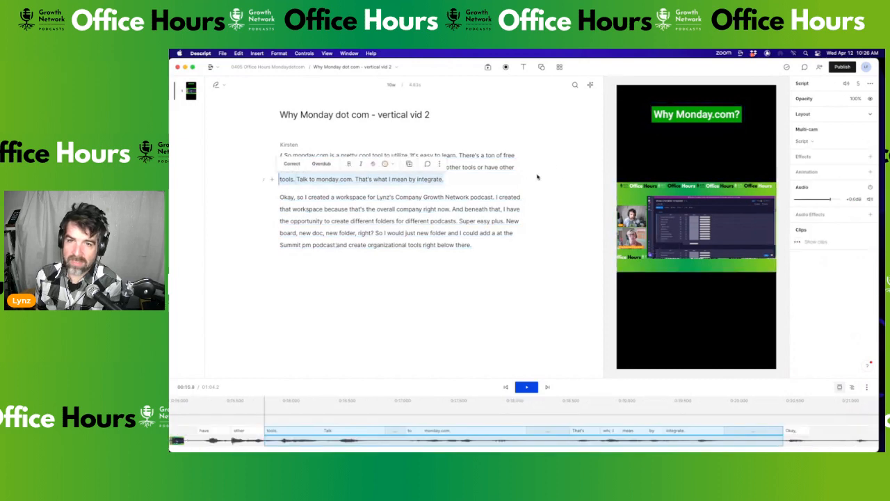
click(309, 179)
click(525, 67)
click(518, 121)
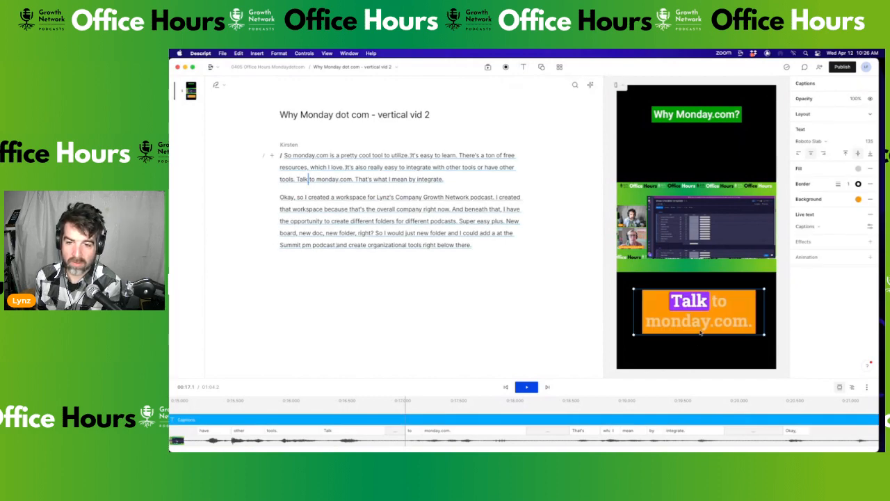
drag(701, 331, 700, 169)
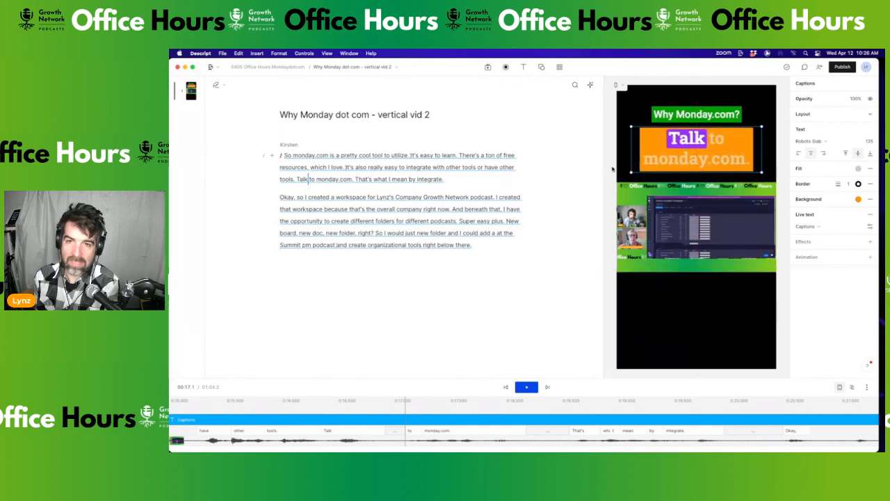
key(space)
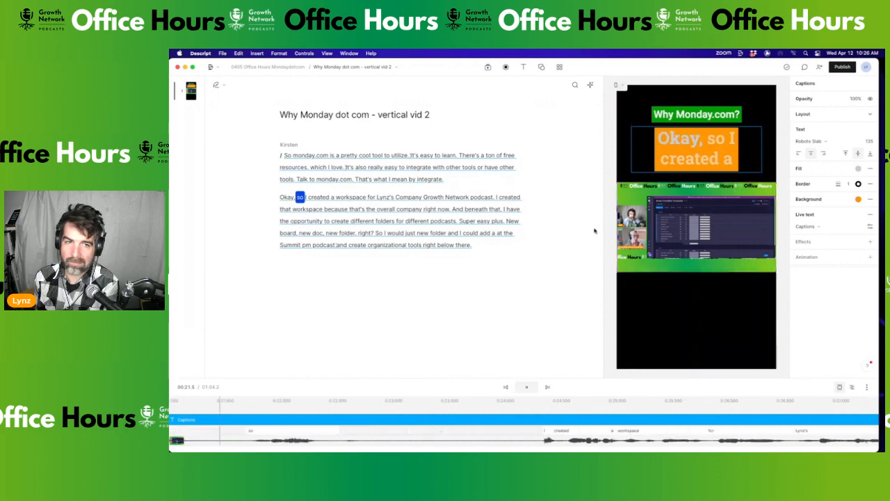
key(space)
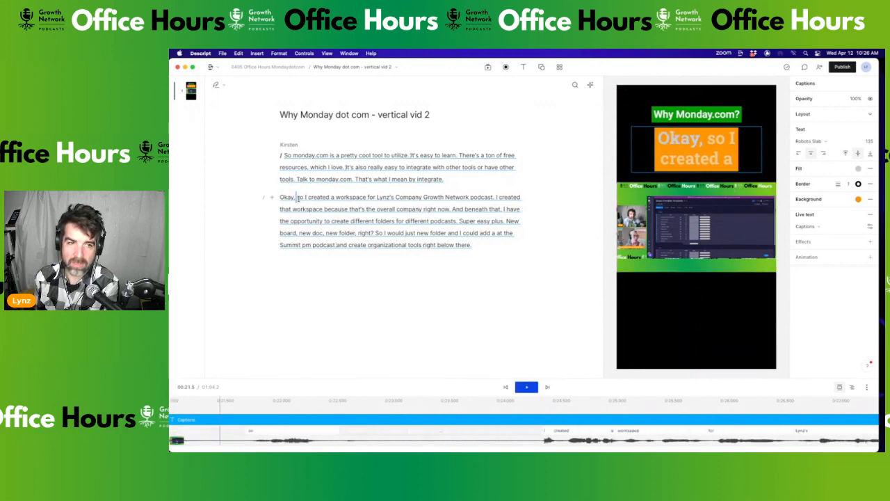
Delete the stray 'Okay,' from the transcript and replay the edited passage
double_click(288, 198)
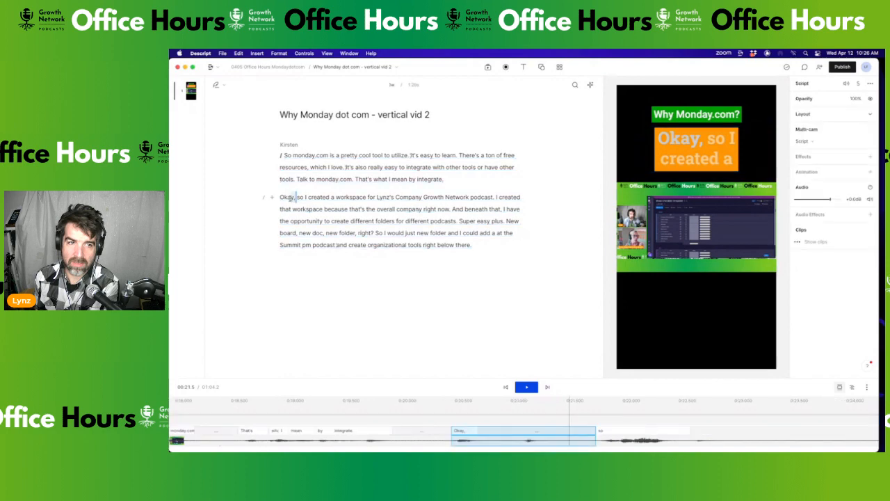
key(BackSpace)
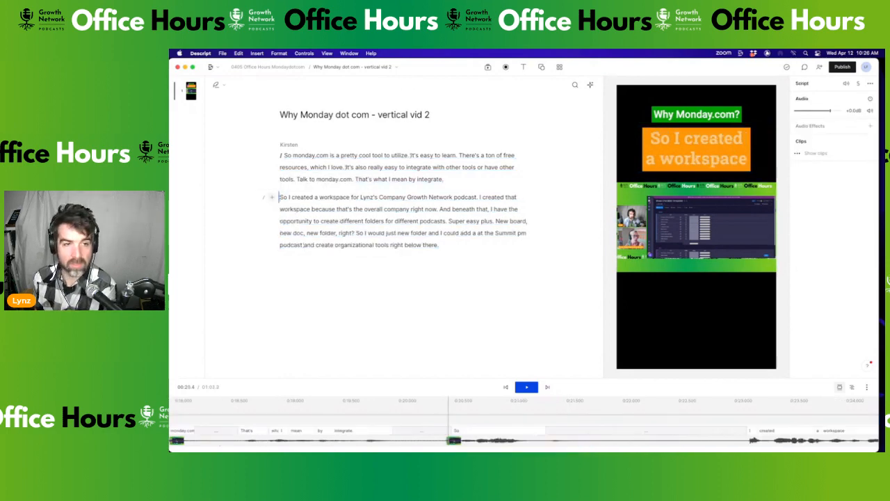
click(373, 432)
key(space)
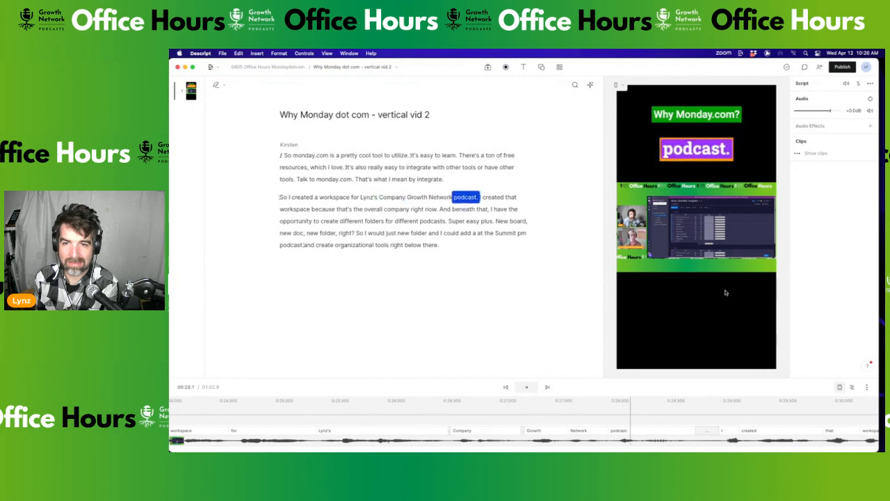
key(space)
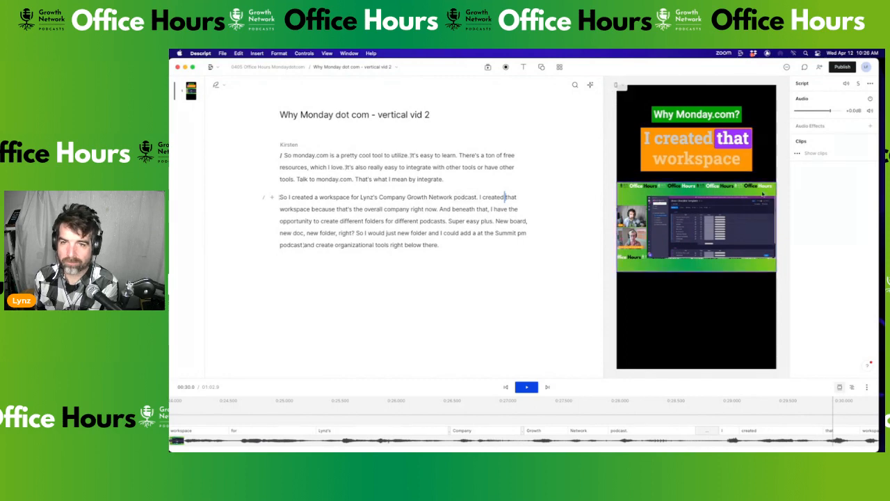
click(701, 158)
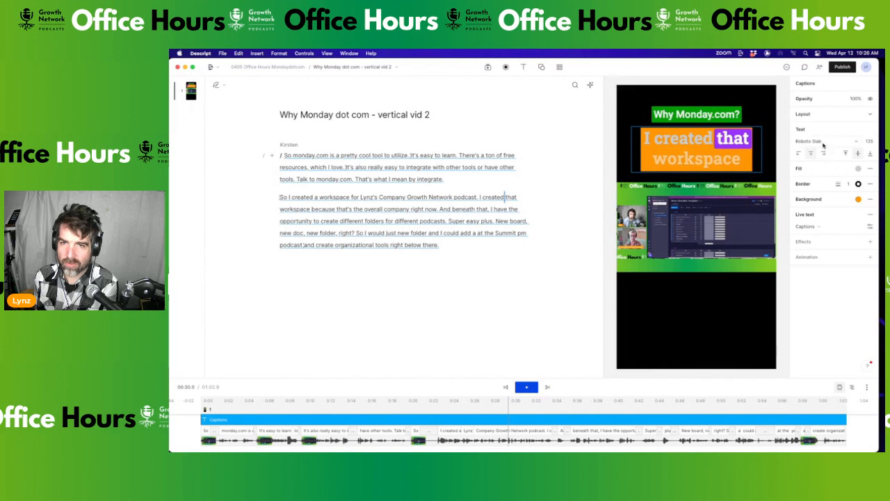
Remove the caption border and set the caption background to white
click(870, 184)
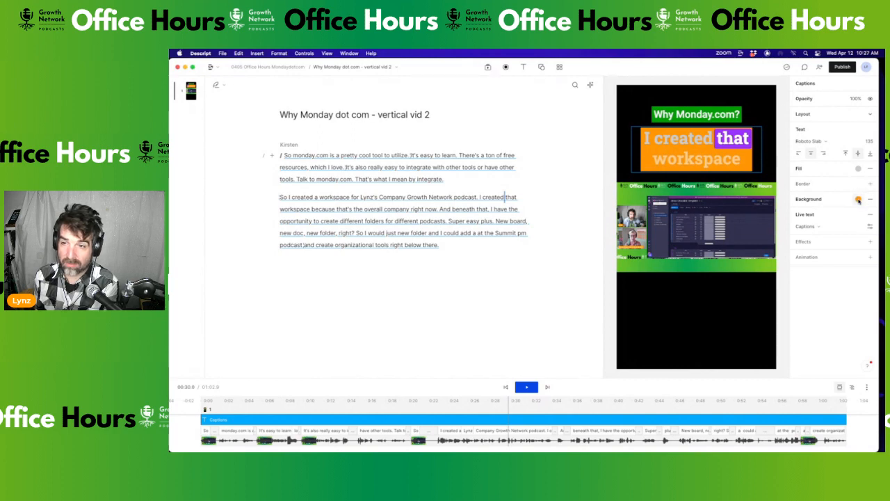
click(859, 199)
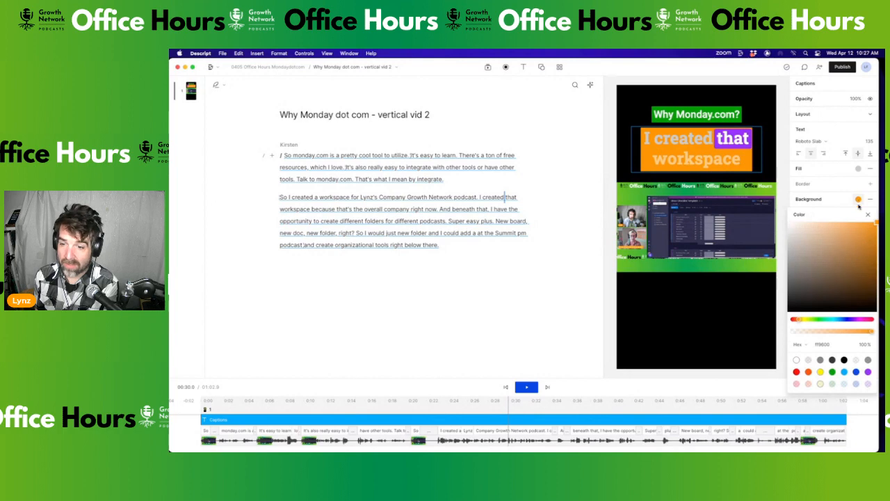
click(796, 360)
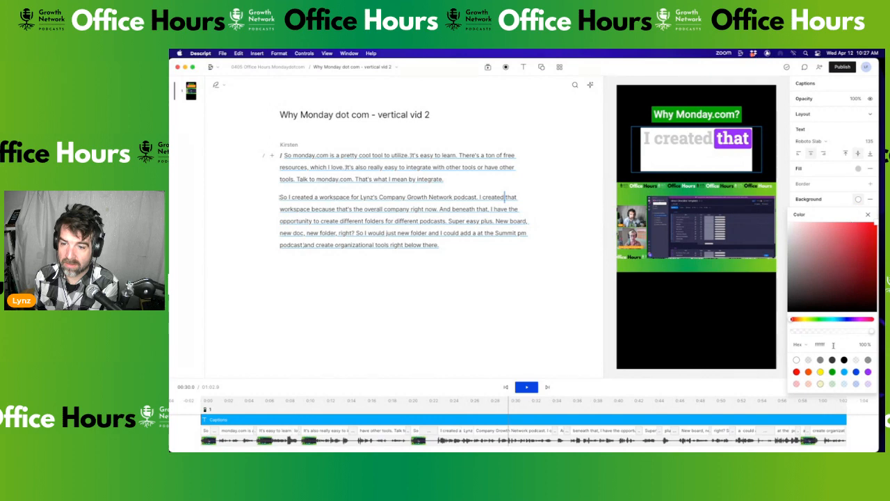
click(868, 360)
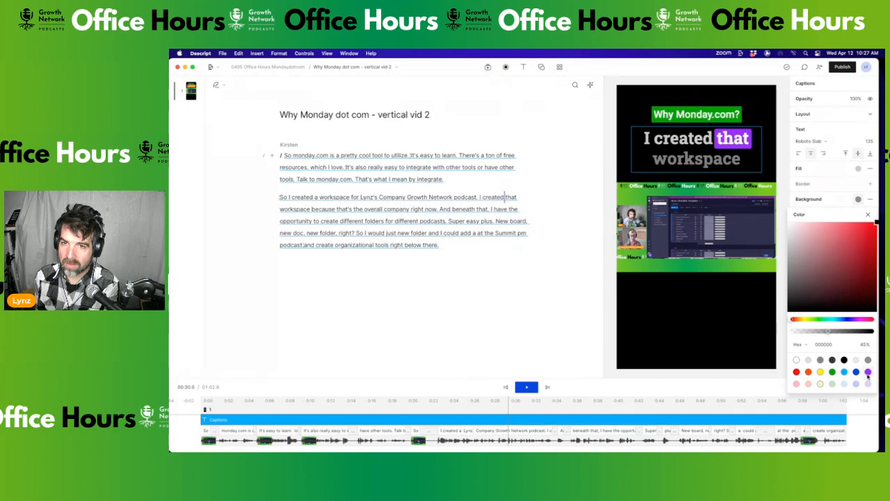
click(798, 361)
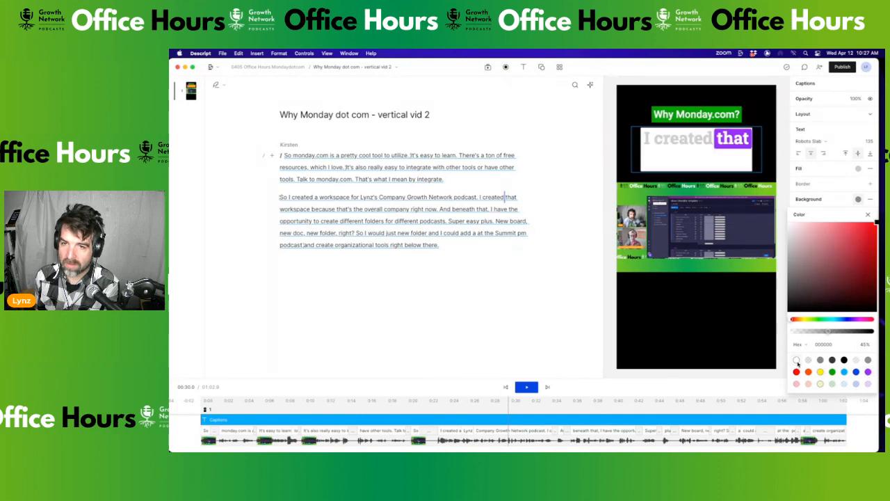
click(839, 184)
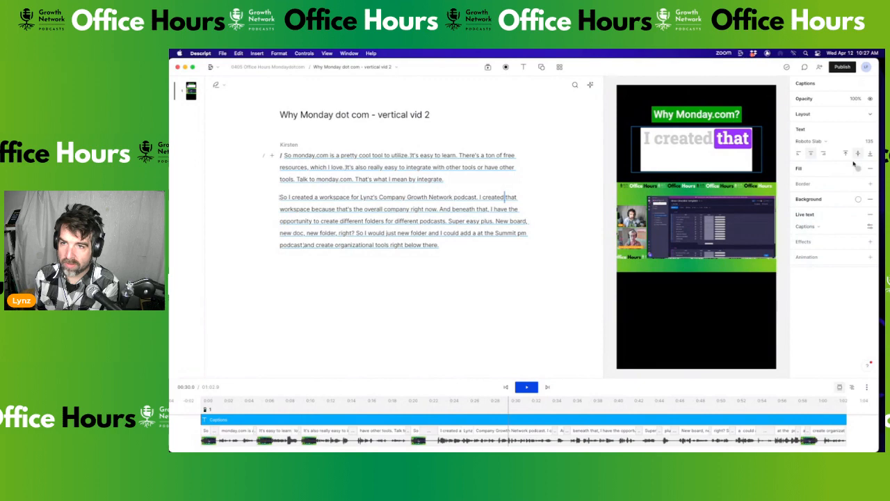
click(870, 116)
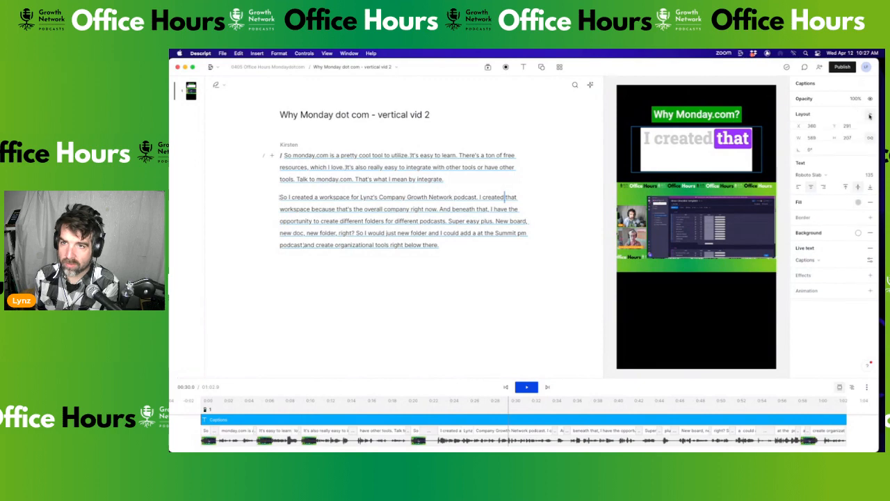
click(870, 116)
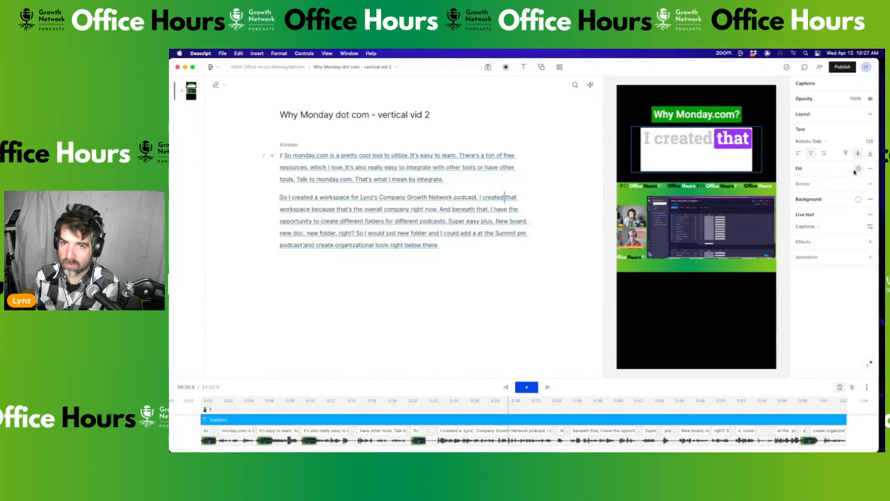
Set the active word to dark grey text on a green highlight
click(870, 227)
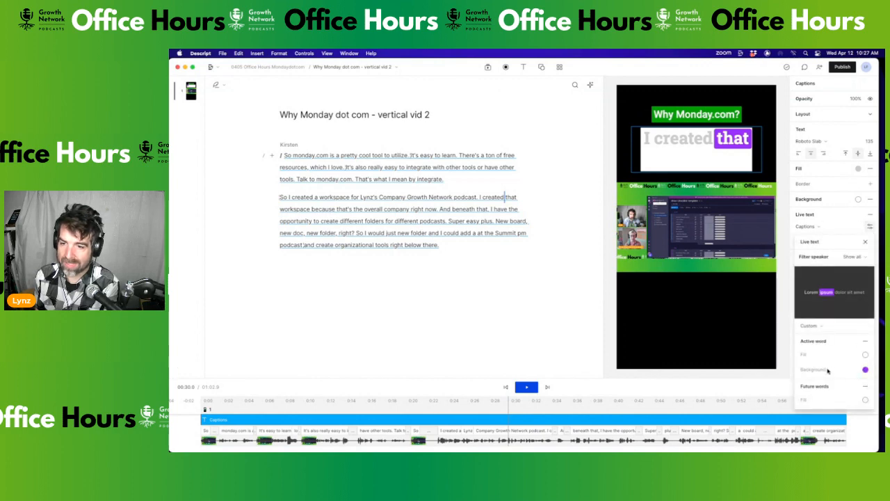
click(866, 355)
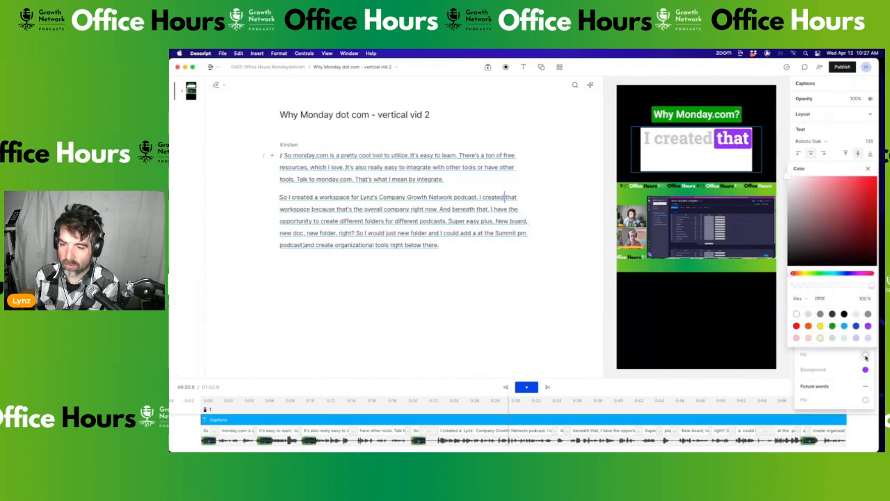
click(832, 315)
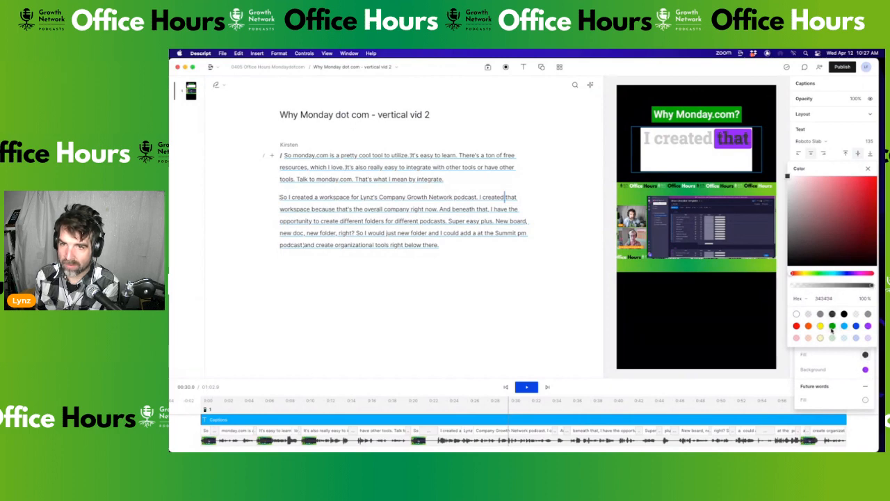
click(832, 327)
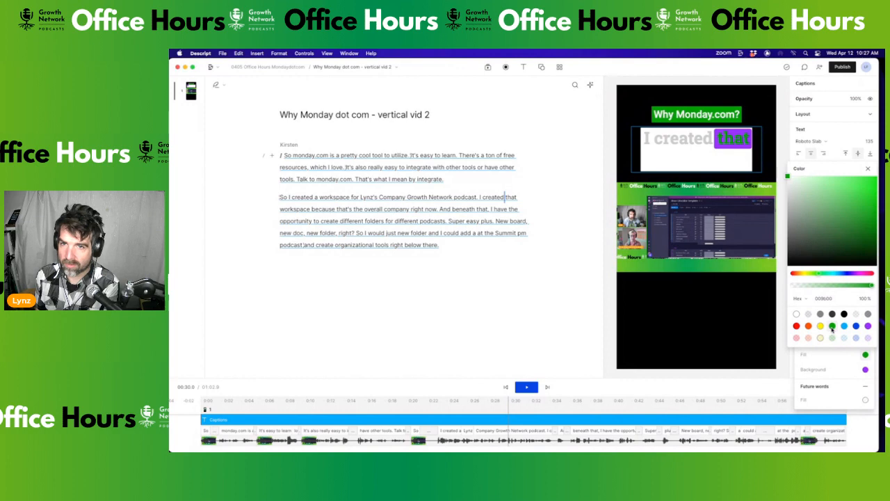
click(832, 315)
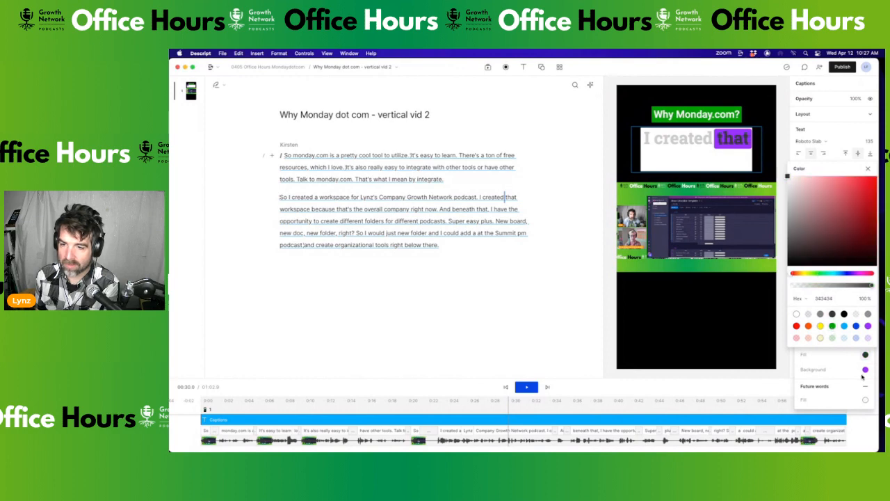
click(864, 371)
click(866, 371)
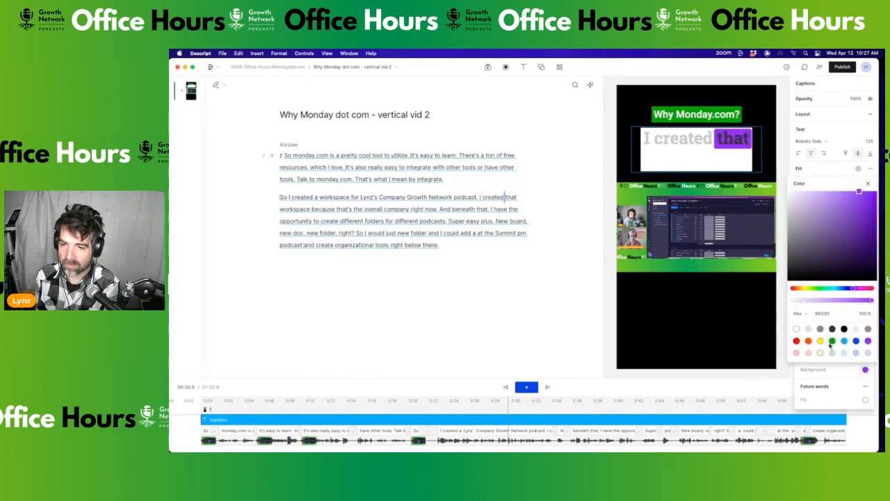
click(832, 340)
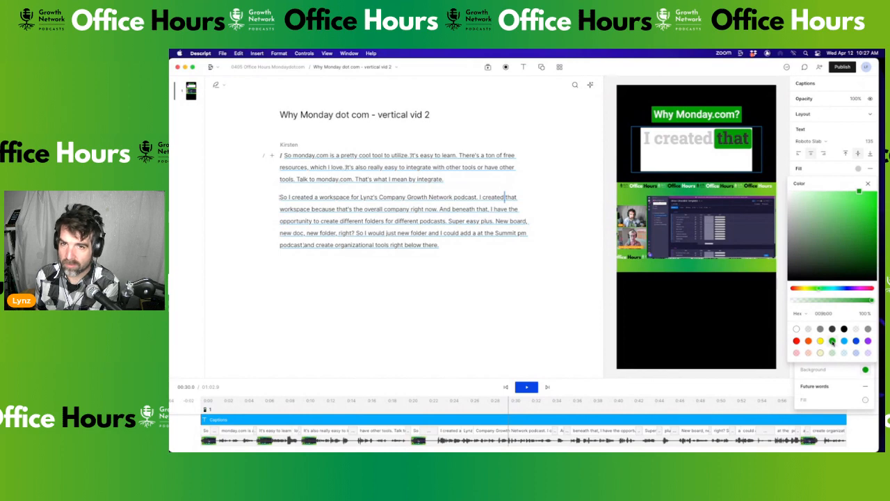
click(835, 375)
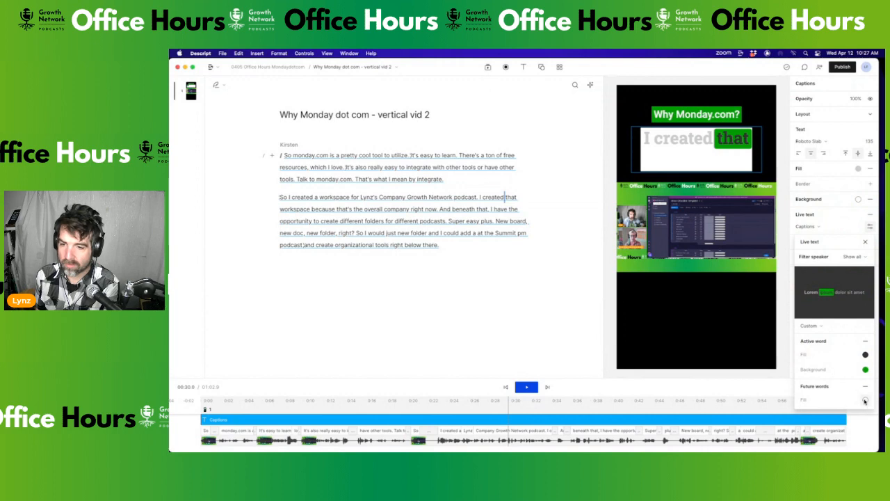
Make upcoming words white so they stay hidden, and preview the captions
click(865, 400)
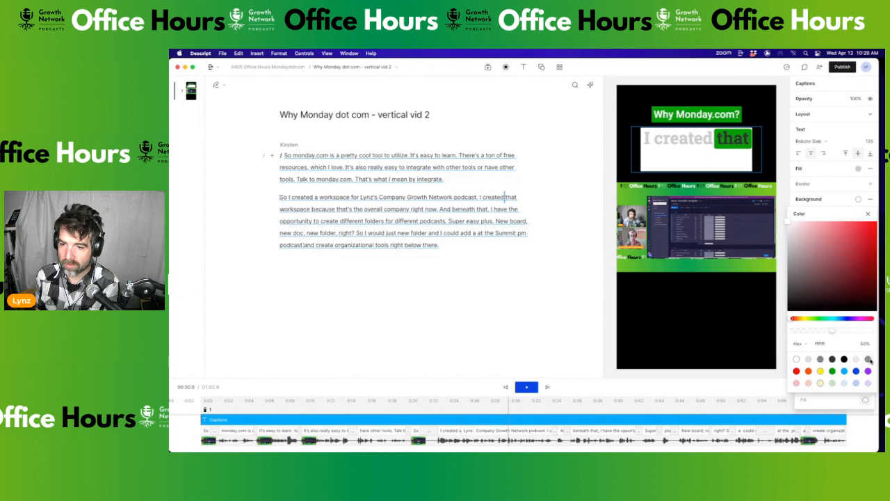
click(869, 360)
click(797, 359)
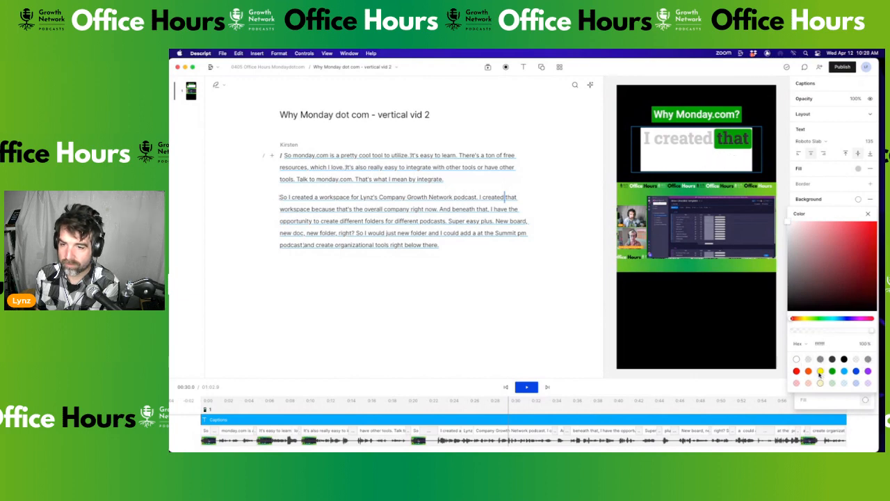
key(space)
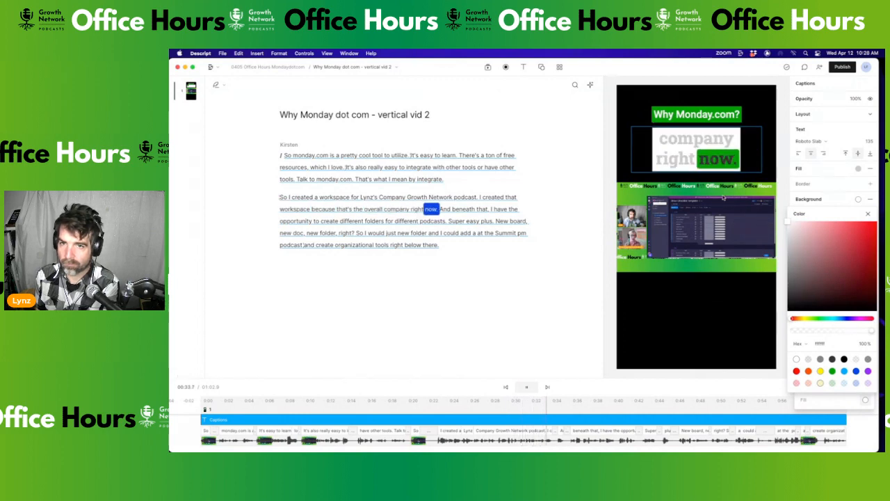
click(850, 138)
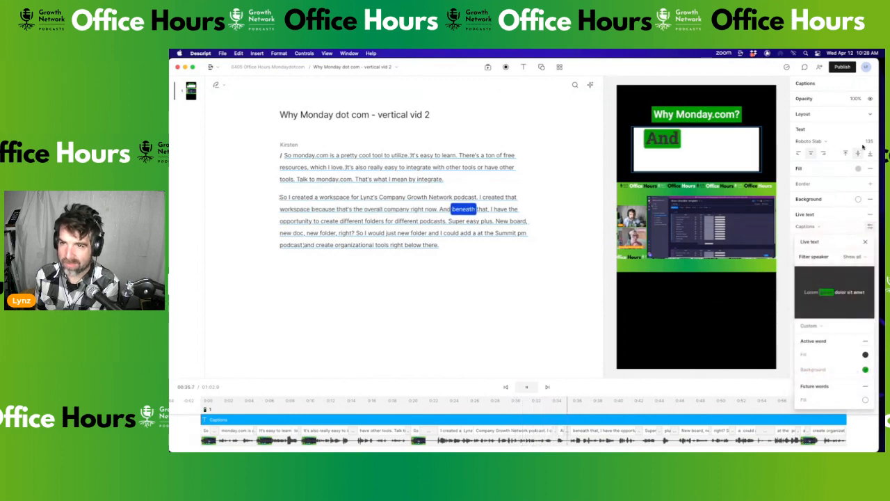
Reduce the caption font size from 135 to 71 and play back to check
click(875, 143)
key(space)
drag(872, 143, 824, 190)
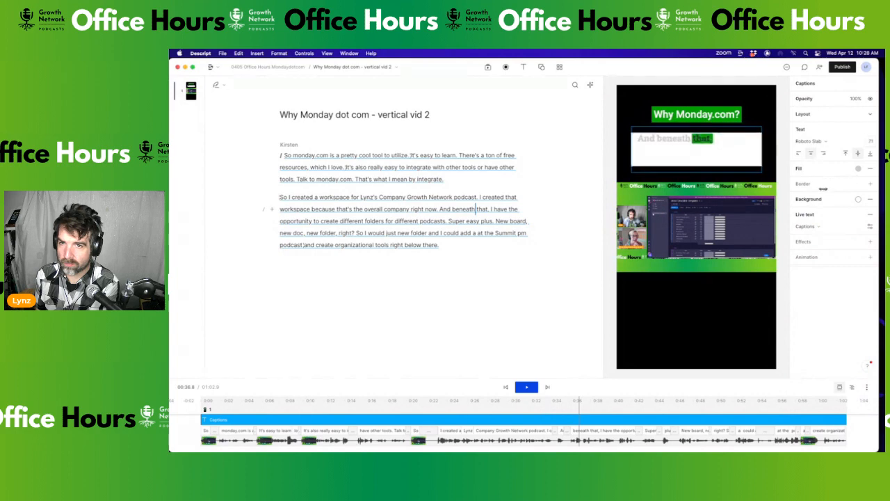
key(space)
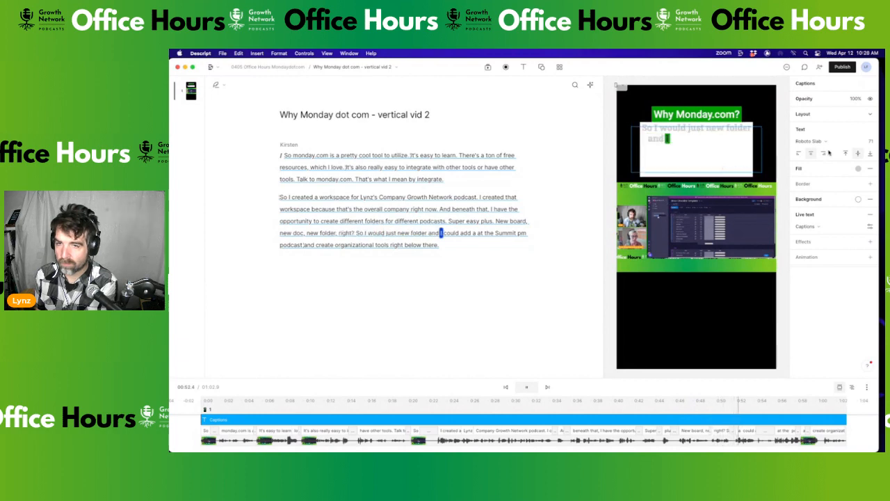
key(space)
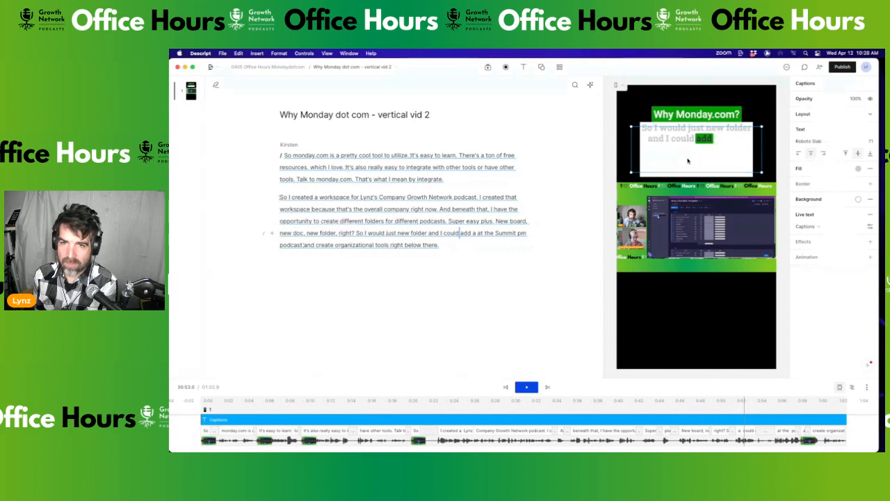
Set the caption box background to grey 858585
click(859, 199)
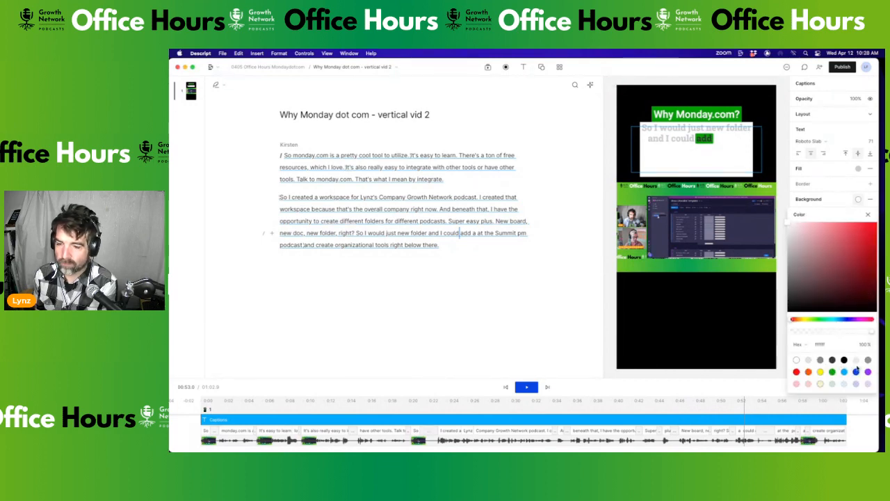
click(821, 360)
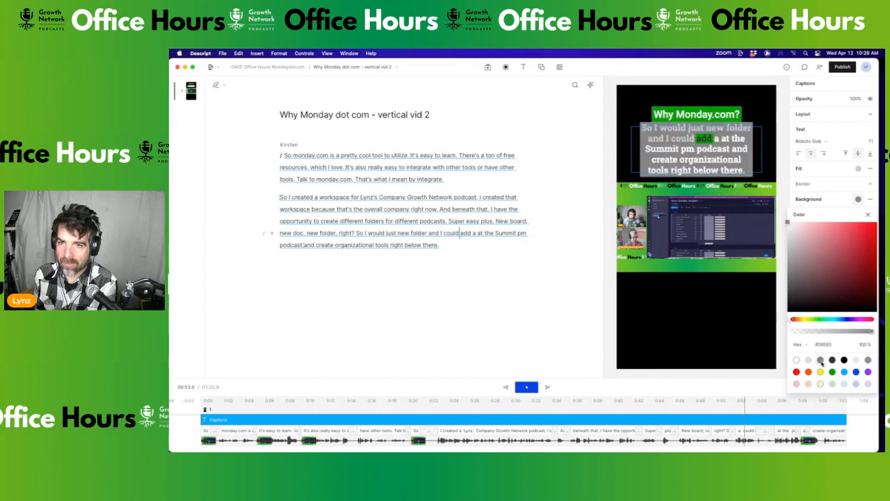
click(837, 185)
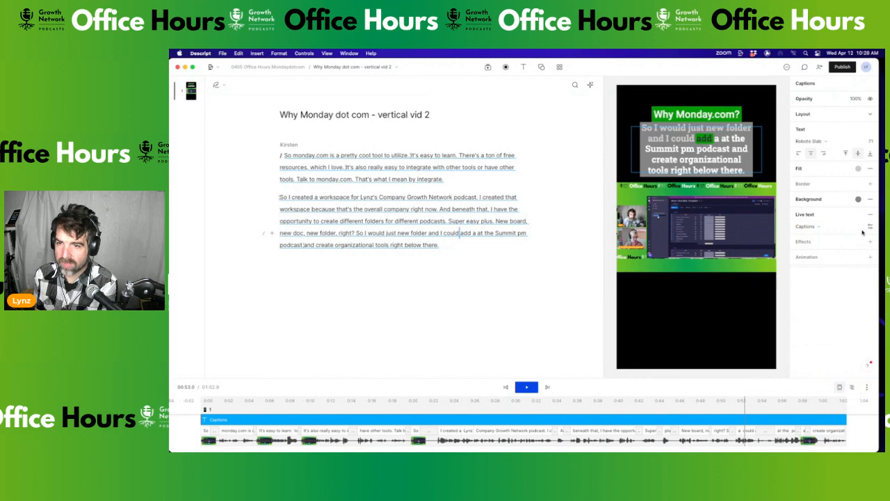
Fill upcoming caption words grey so they blend into the background until spoken
click(869, 227)
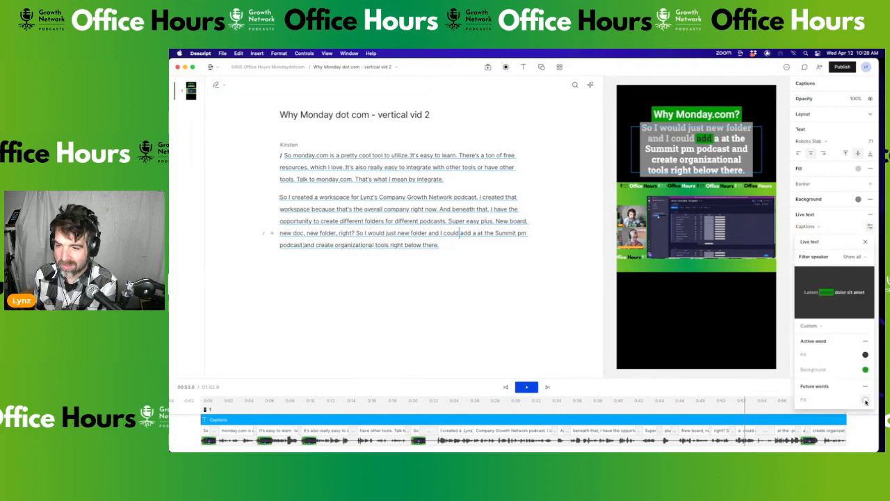
click(866, 401)
click(820, 359)
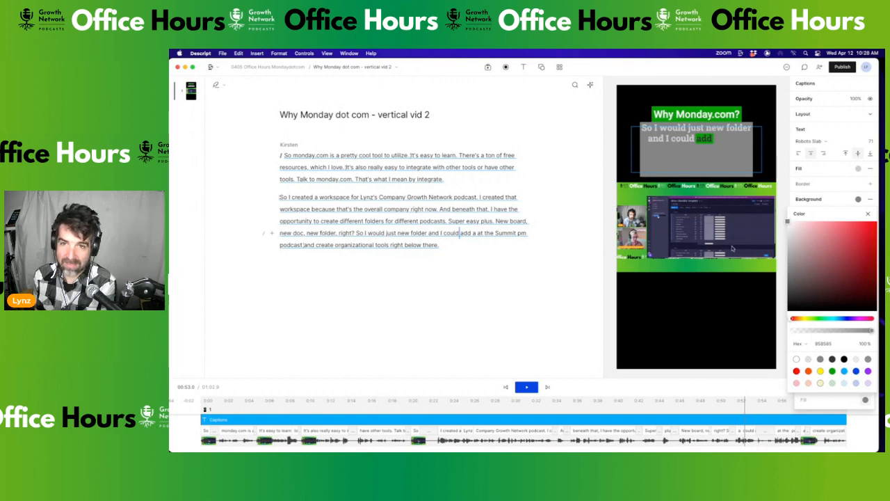
click(821, 184)
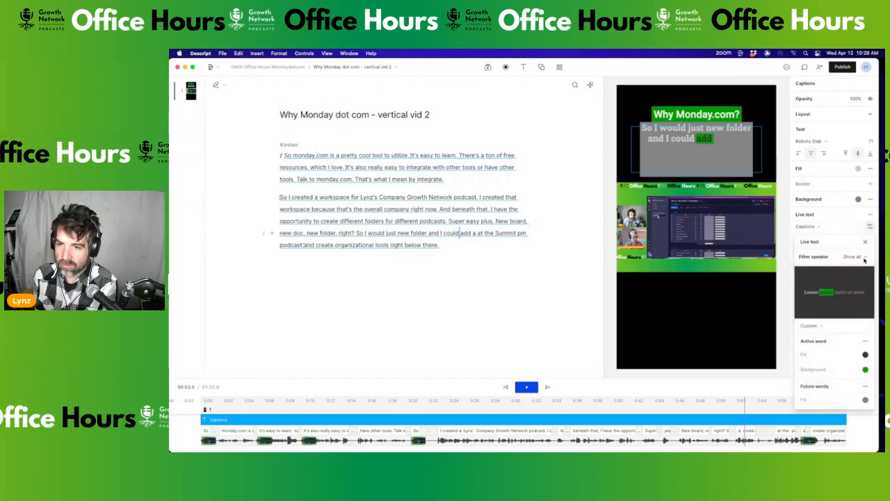
click(831, 228)
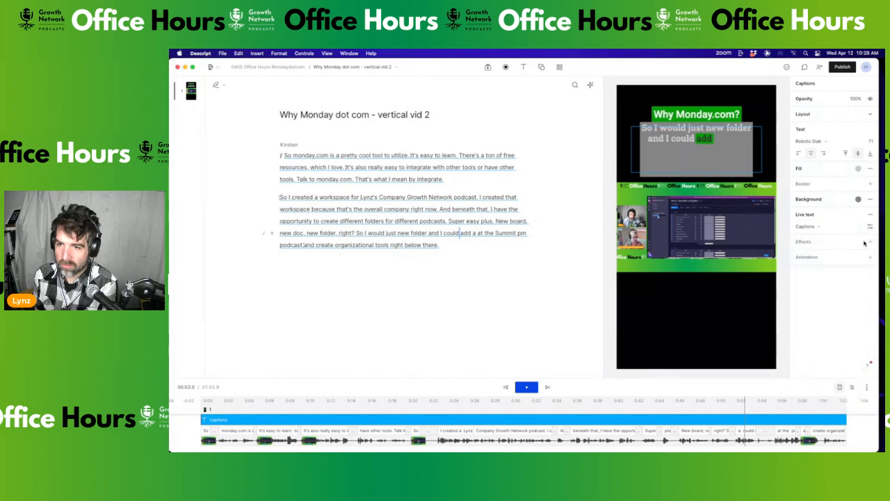
Browse the caption Effects list and live-text source options without changing anything
click(870, 242)
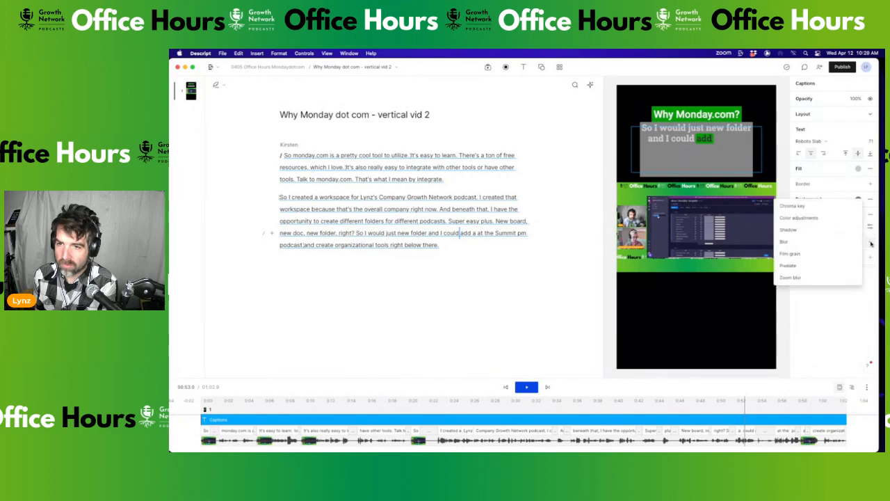
click(874, 239)
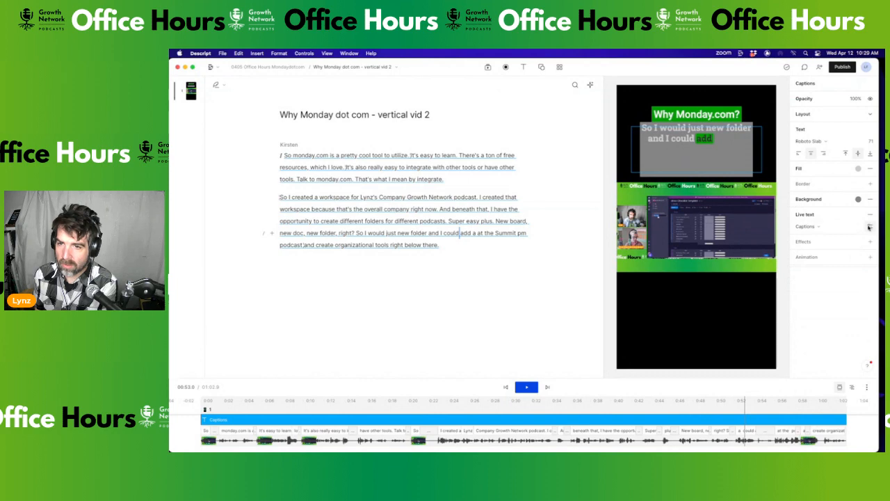
click(821, 228)
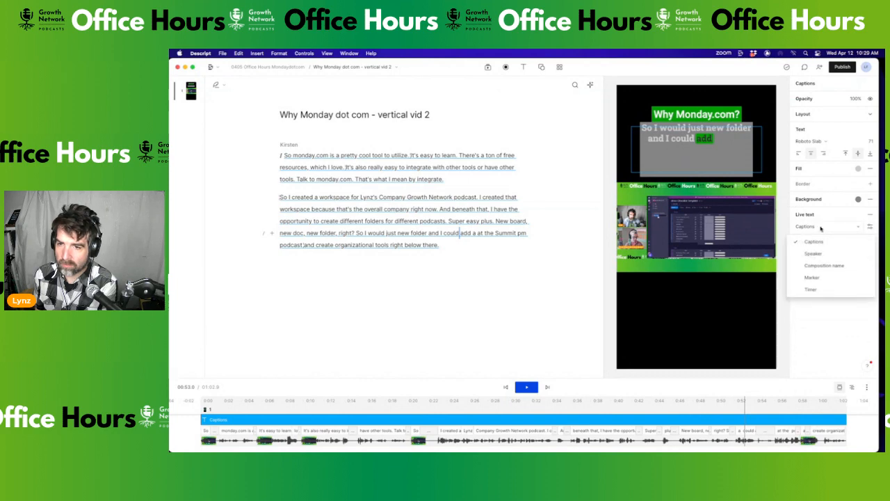
click(870, 227)
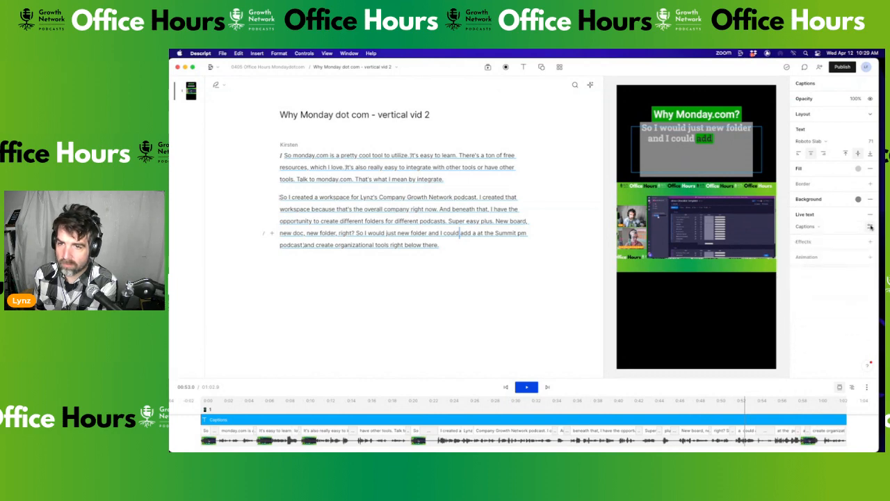
Try the Clean, Karaoke and Classic live-text caption styles, settling on Karaoke
click(870, 227)
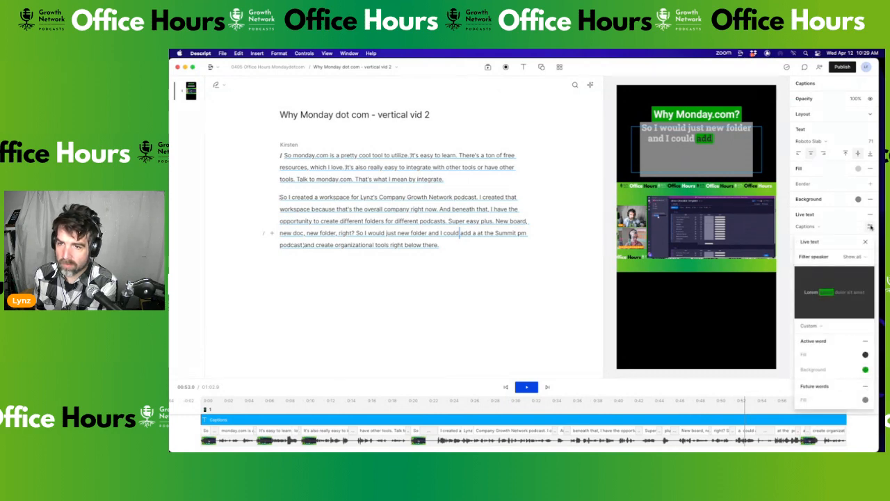
click(821, 326)
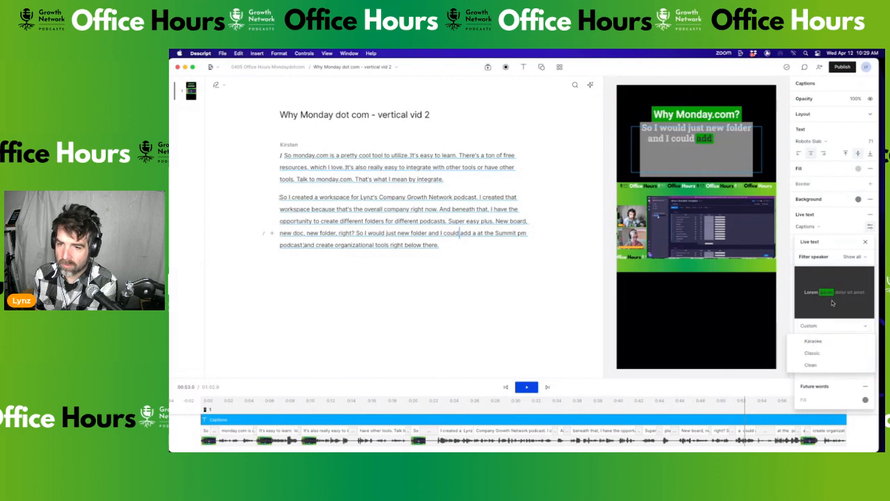
click(817, 366)
click(817, 329)
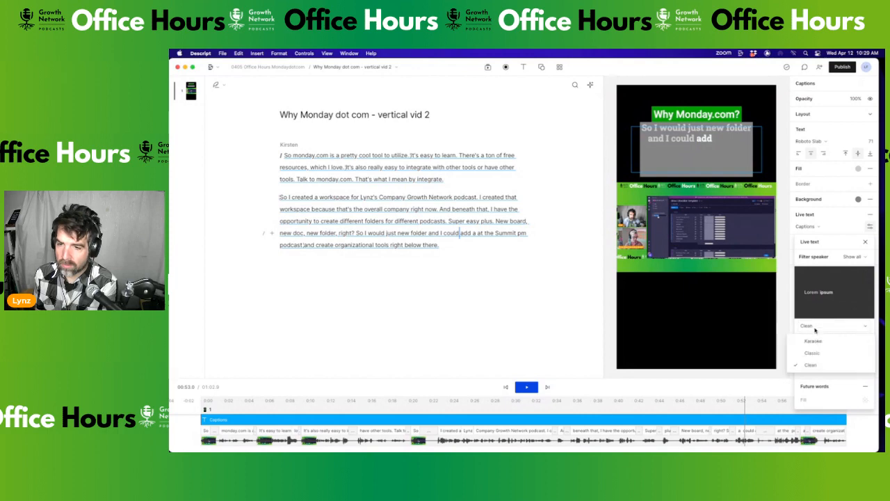
click(818, 341)
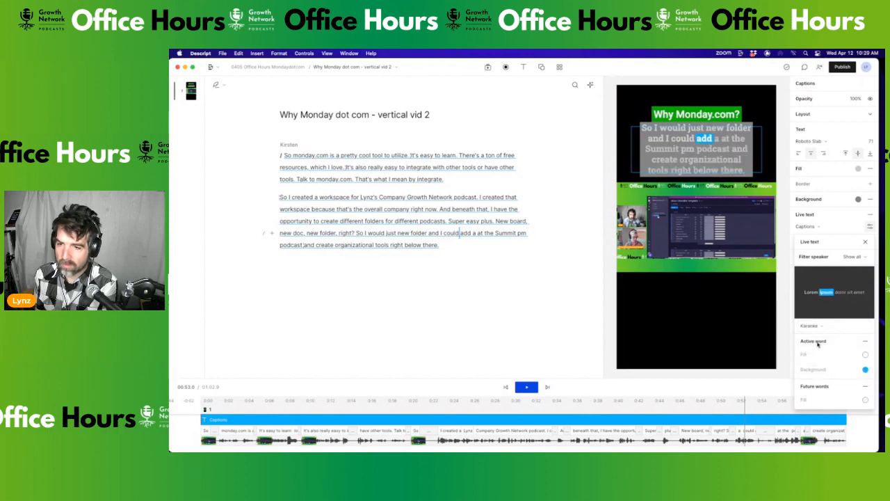
key(space)
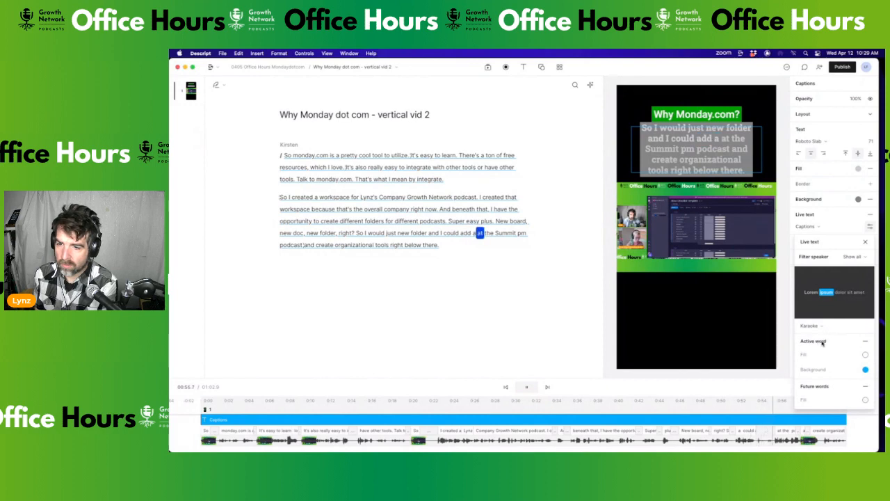
click(823, 327)
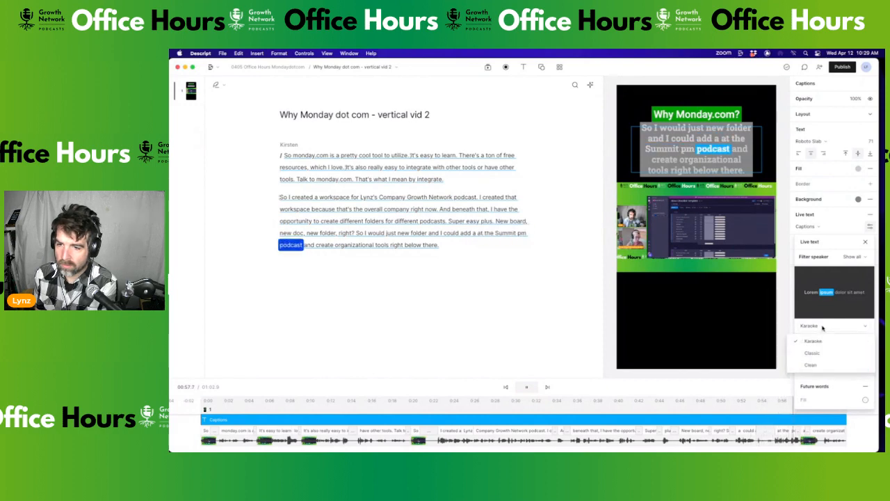
click(813, 352)
click(816, 330)
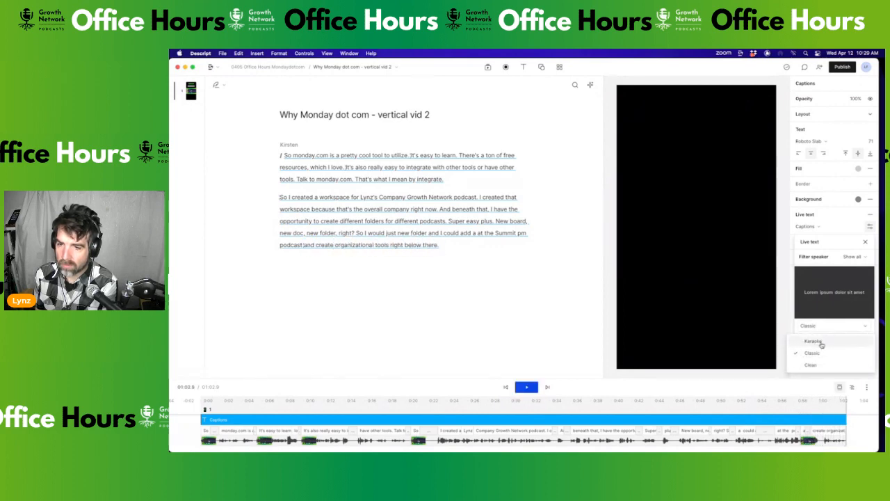
click(814, 342)
Make future caption words grey (858585) while replaying the video to check the highlight
key(space)
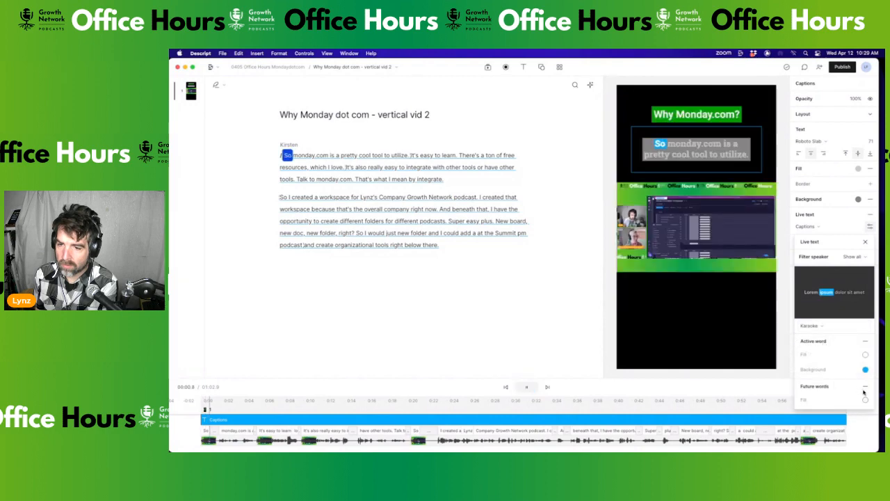
click(866, 400)
click(820, 359)
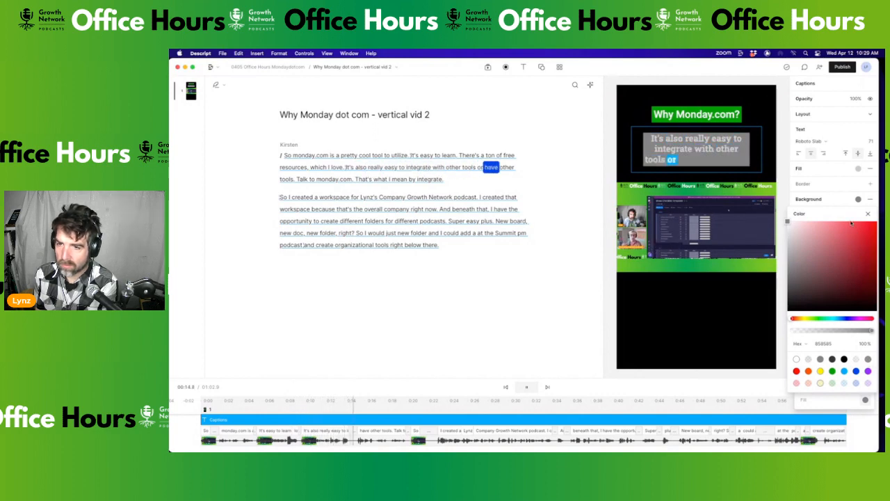
click(832, 186)
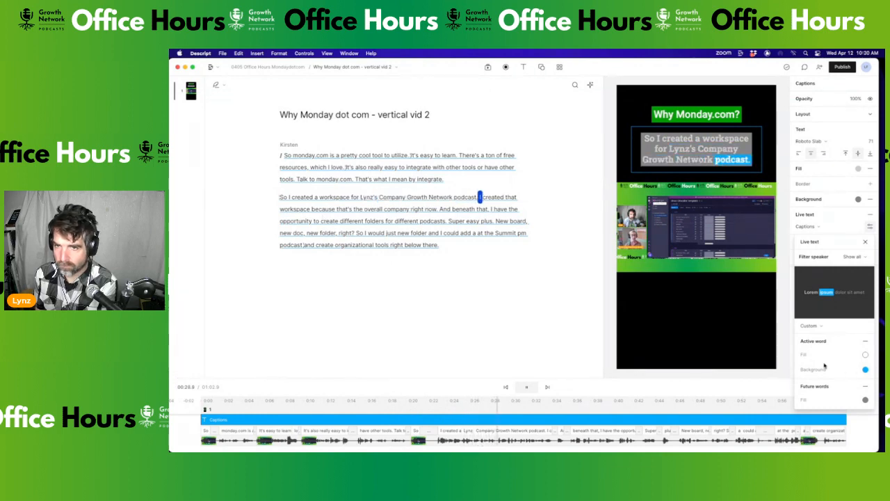
key(space)
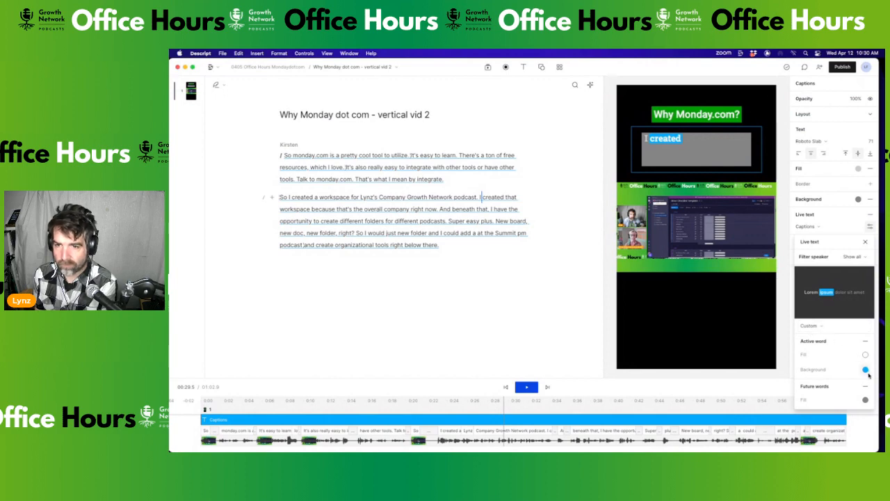
click(726, 337)
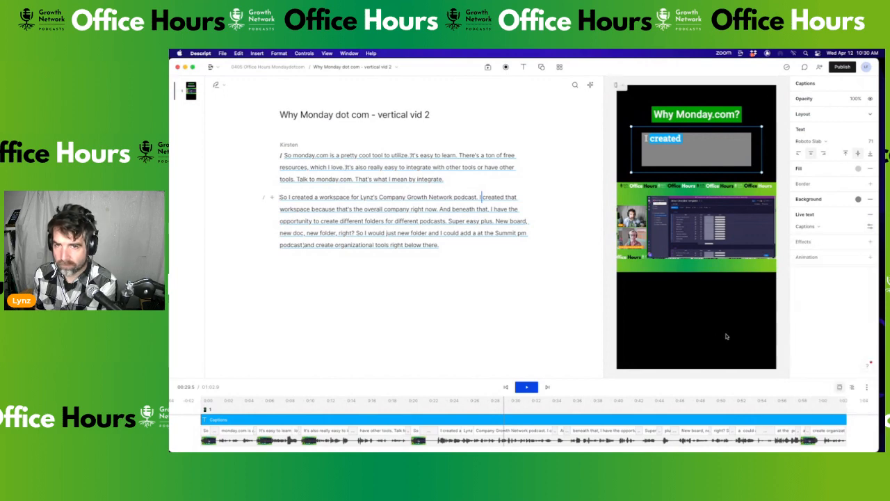
key(space)
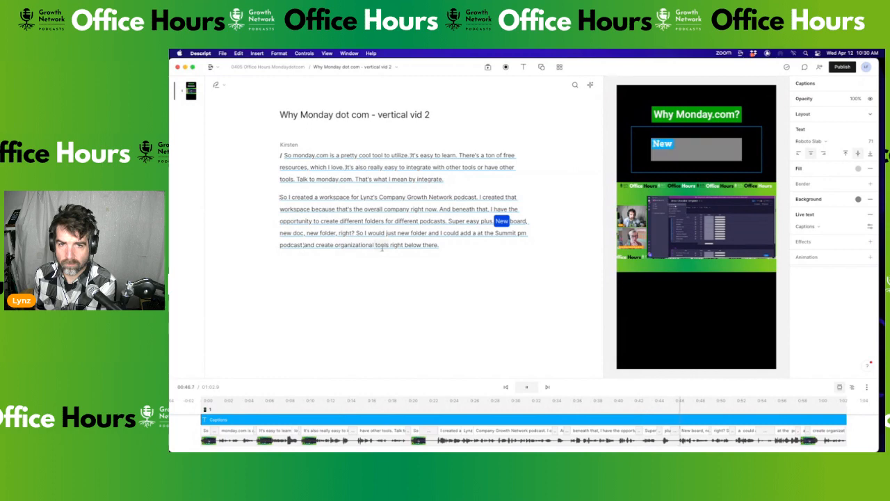
key(space)
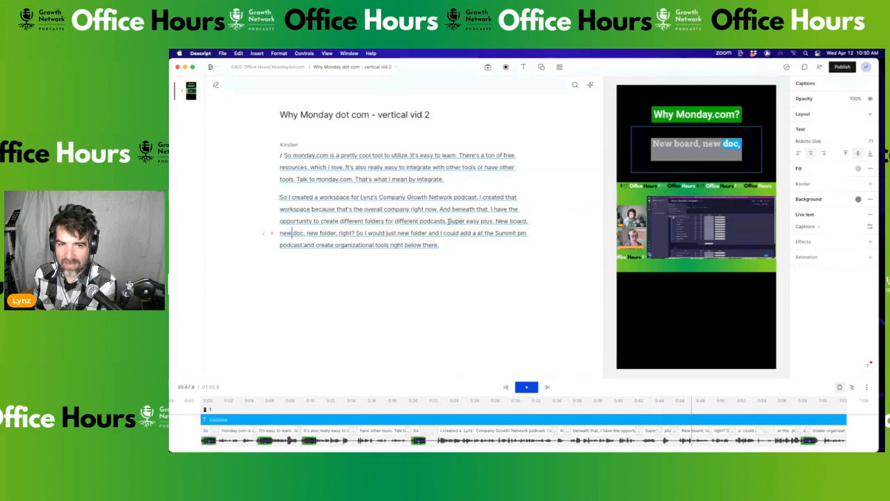
click(448, 221)
Start a new scene at 'Super easy' and move 'plus. New board…' into its own paragraph
key(Return)
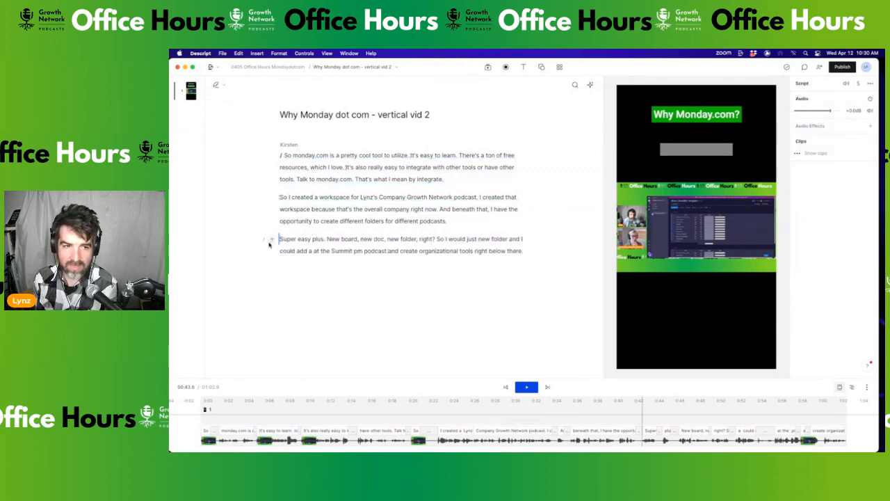
text(/)
click(316, 239)
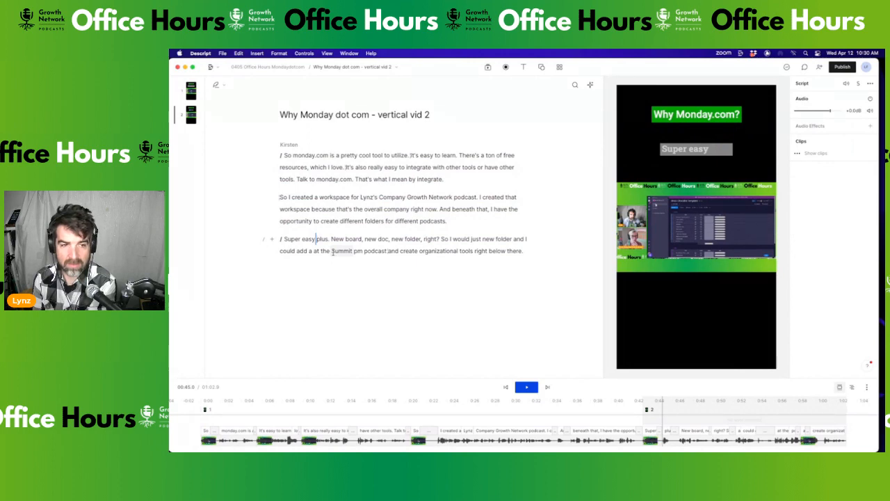
key(Return)
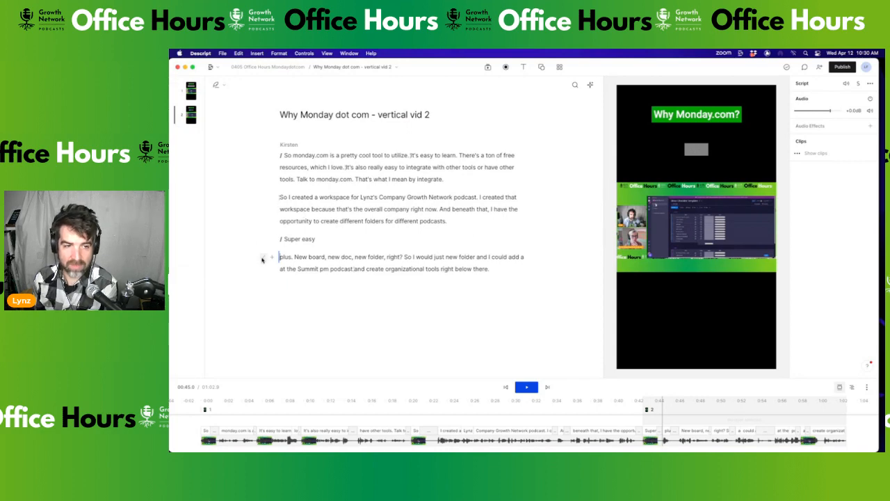
Start a third scene at 'plus. New board…' and shrink the Super easy caption font to 68
text(/)
click(298, 238)
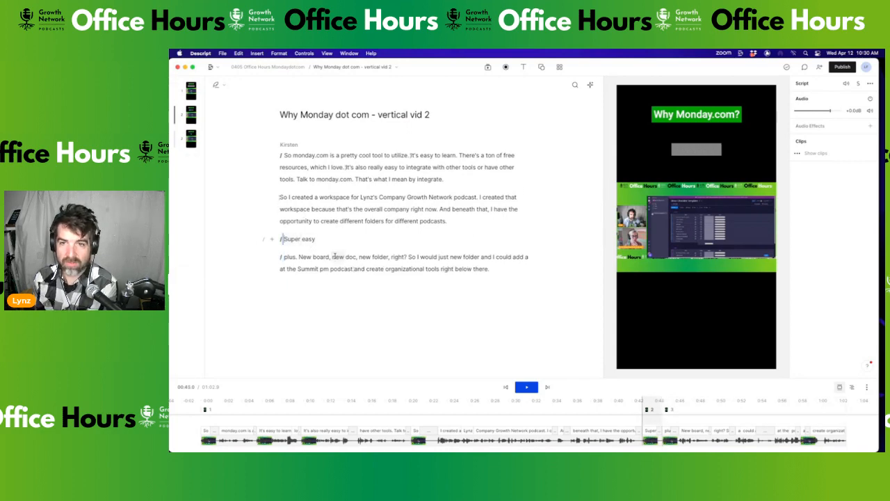
click(696, 154)
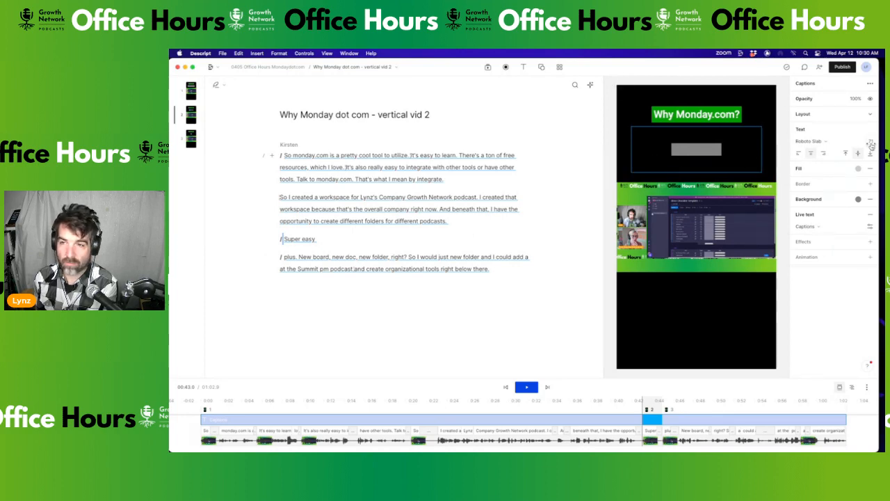
drag(871, 142, 230, 164)
Preview the Super easy caption, undo the font change, and return to the start of Super easy
click(313, 221)
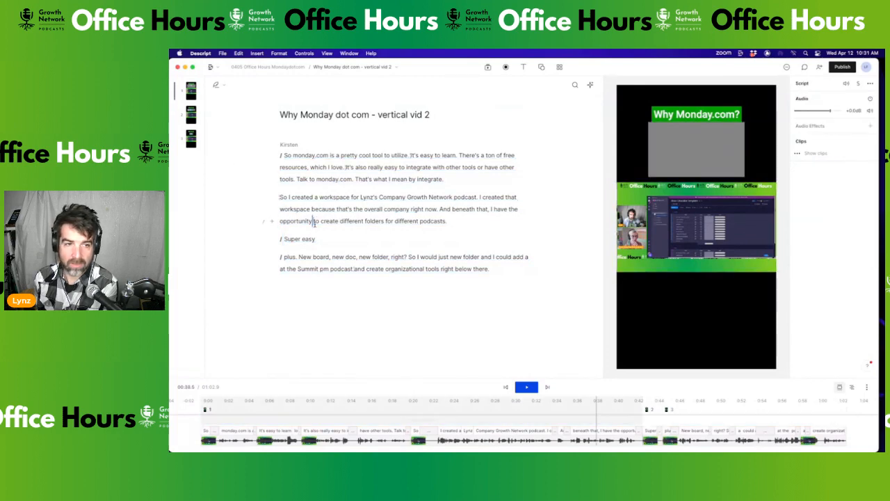
key(space)
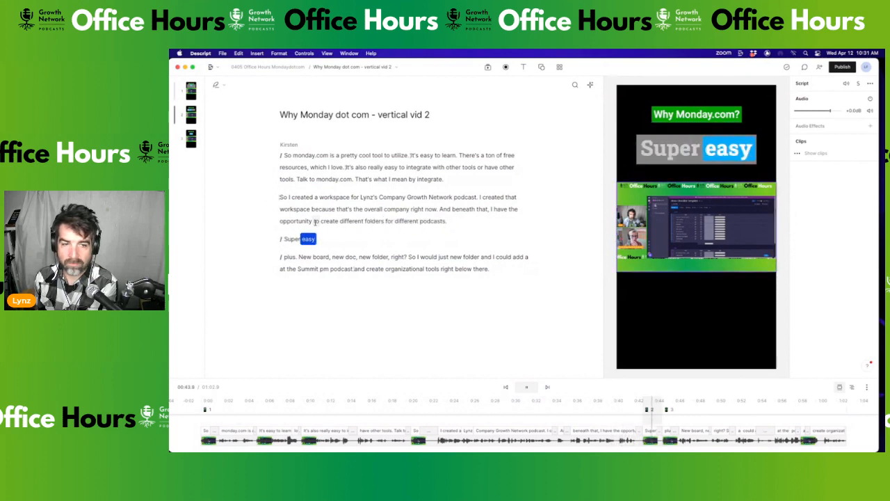
key(space)
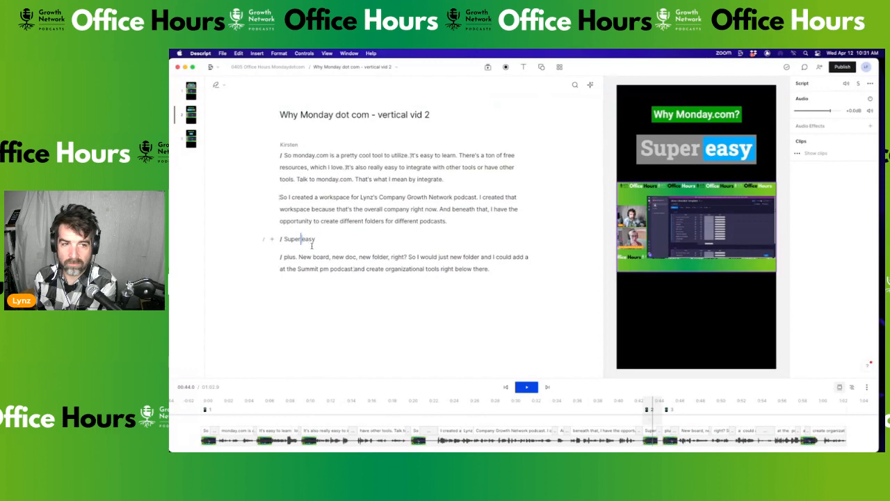
key(super+z)
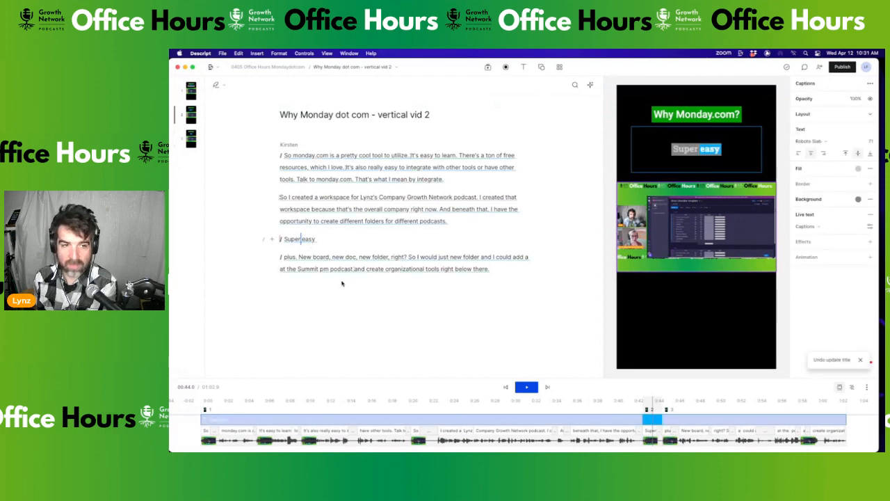
click(282, 241)
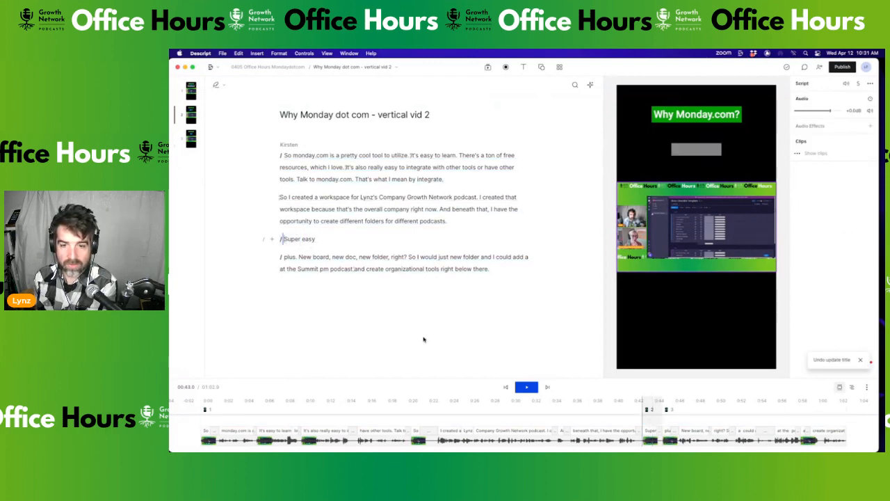
scroll(639, 418, up, 5)
scroll(639, 417, up, 3)
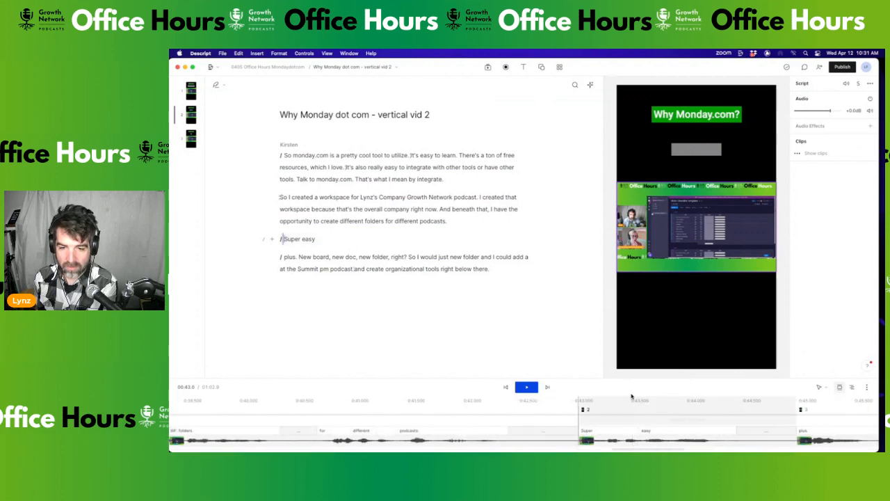
drag(631, 380, 633, 238)
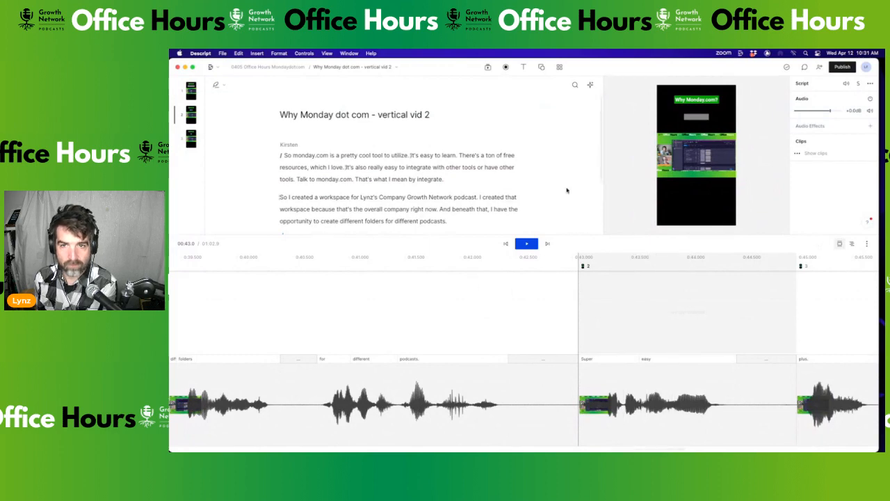
click(704, 119)
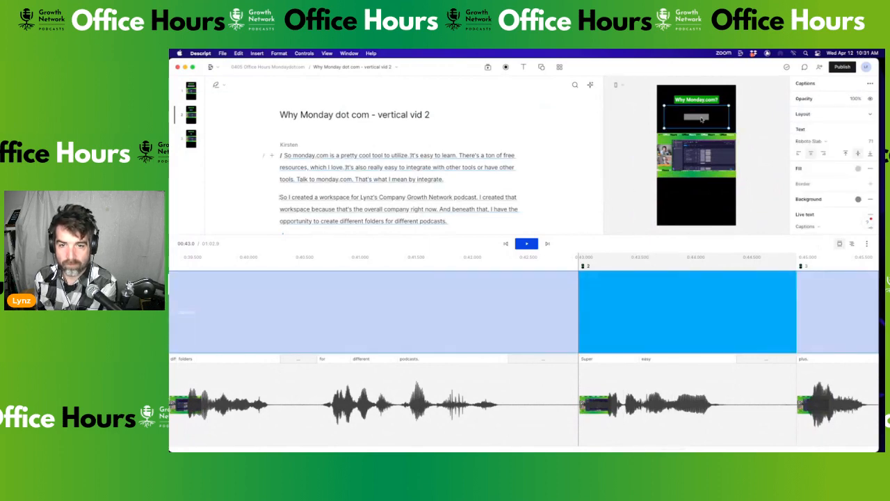
click(595, 304)
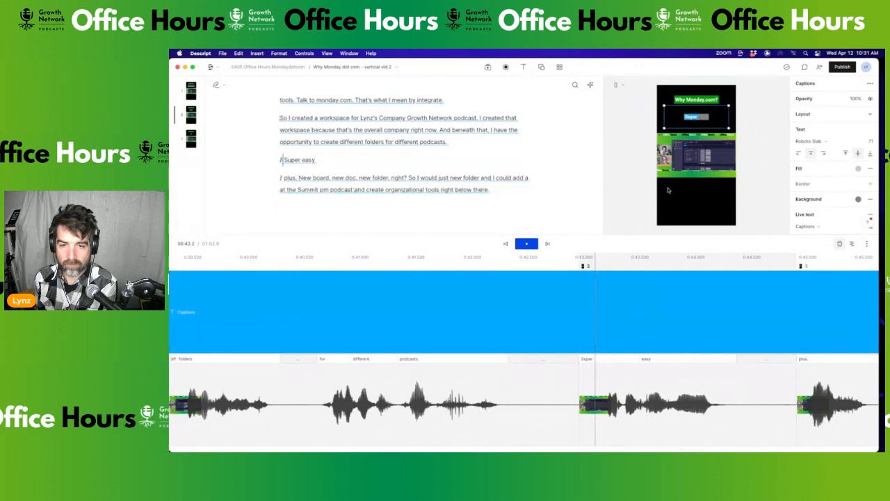
click(282, 160)
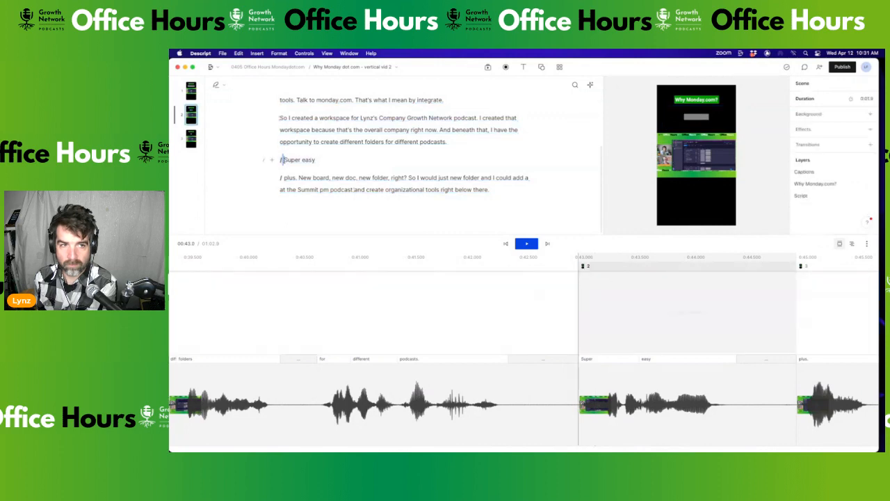
drag(282, 160, 315, 160)
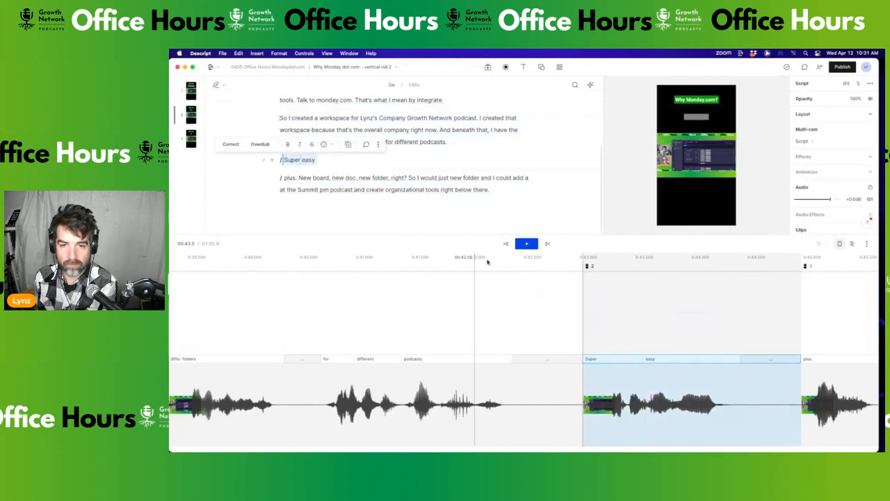
click(688, 116)
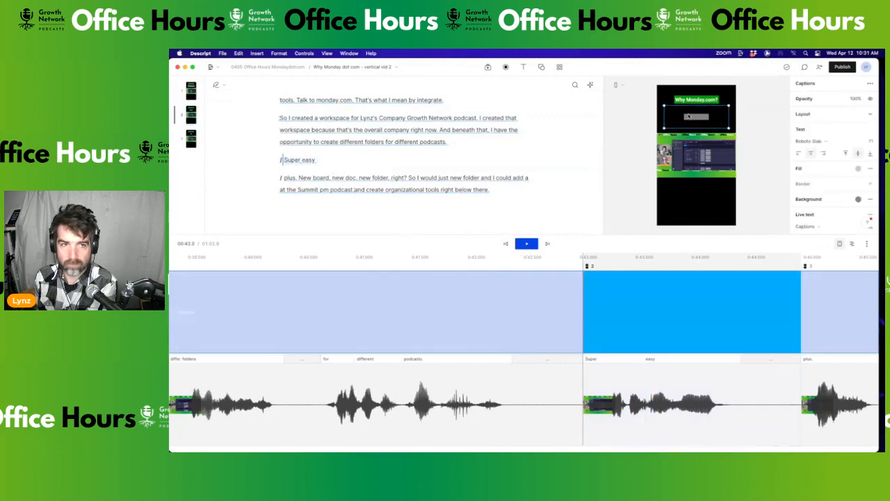
right_click(584, 333)
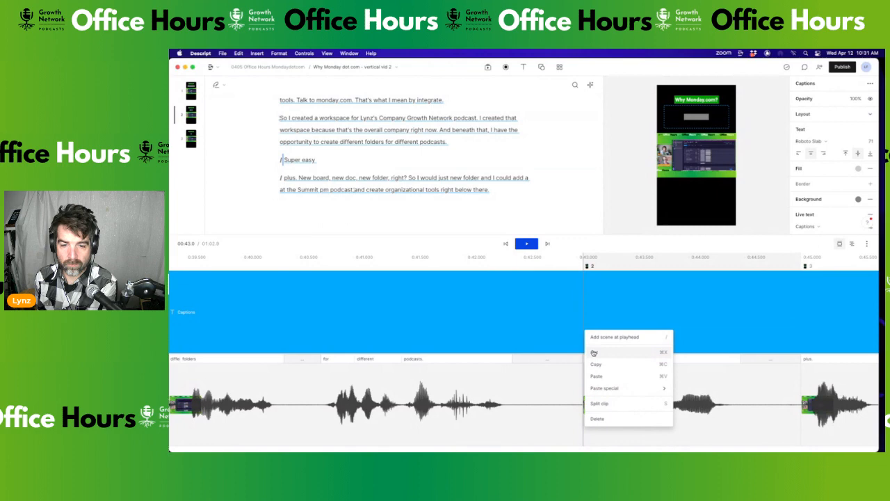
click(643, 337)
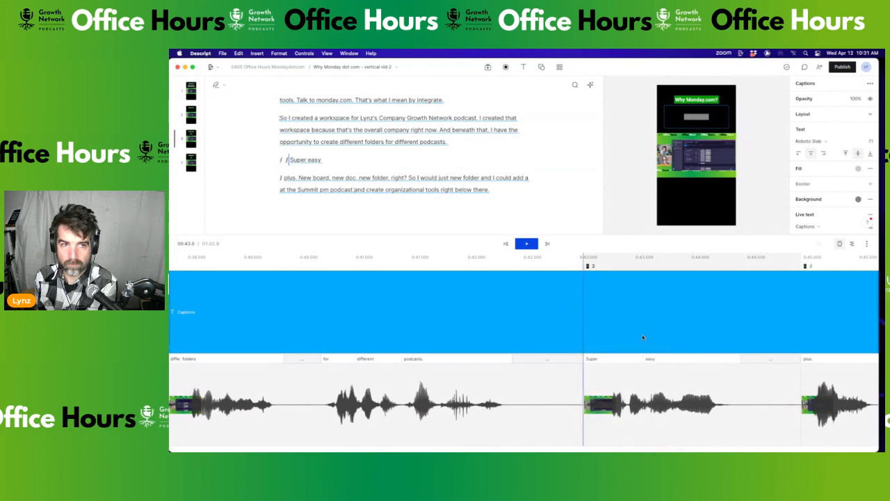
key(super+z)
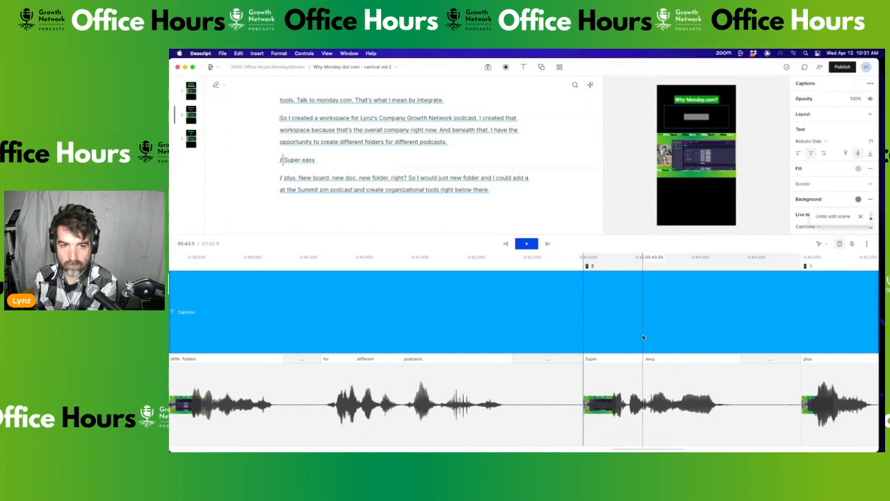
click(618, 308)
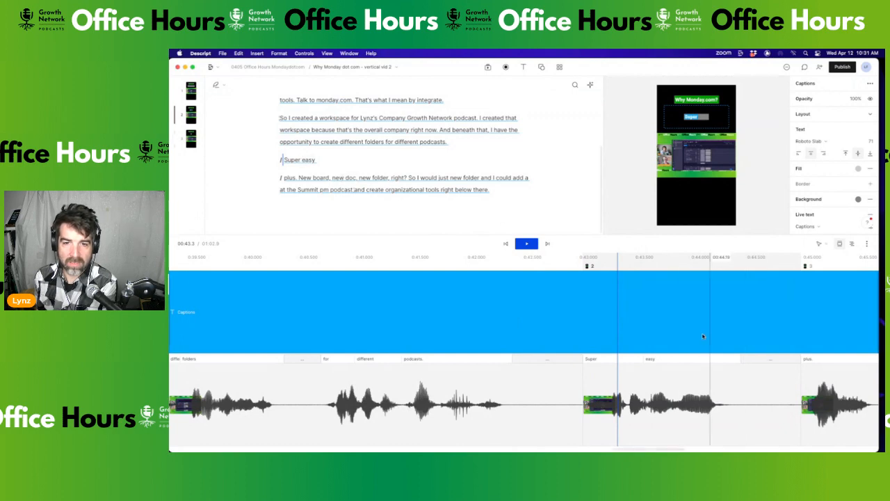
scroll(681, 330, down, 10)
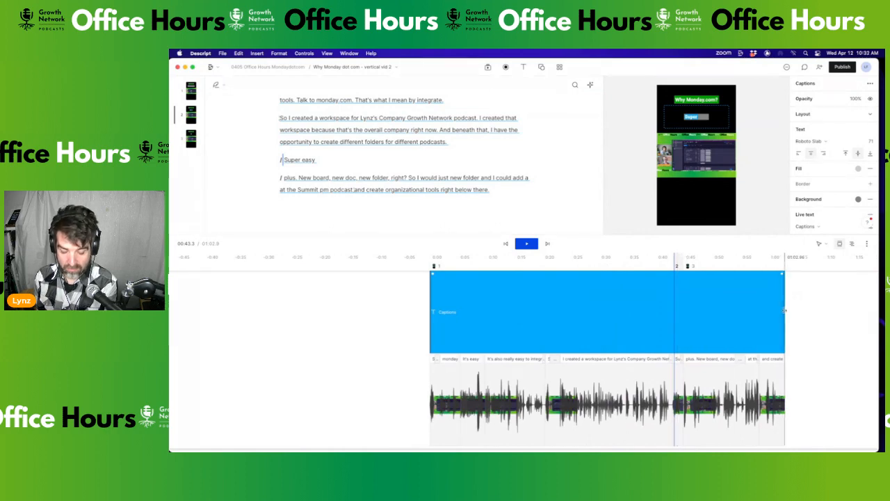
Trim the Captions clip to end at the scene 2 boundary, undoing an accidental copy
drag(784, 309, 656, 325)
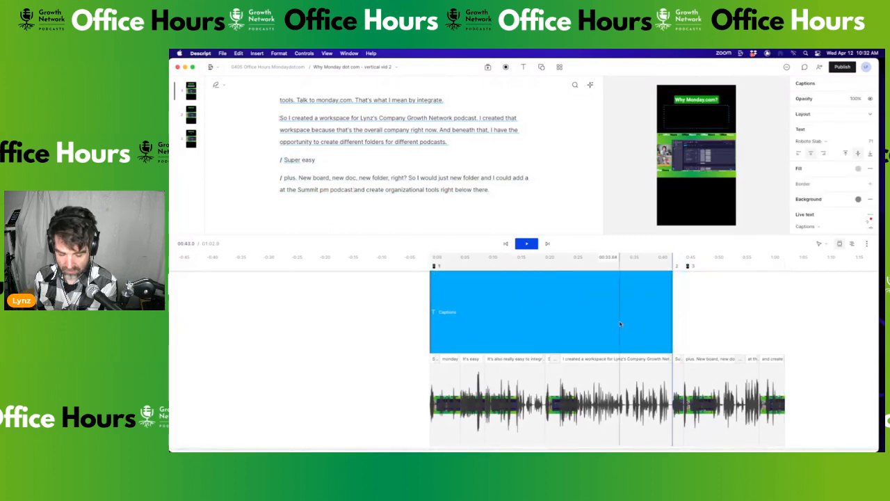
drag(524, 308, 769, 311)
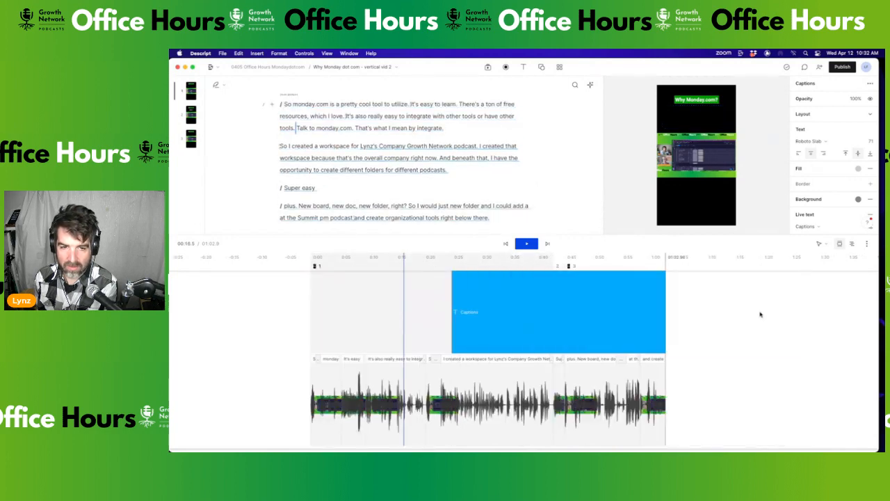
key(super+z)
click(468, 331)
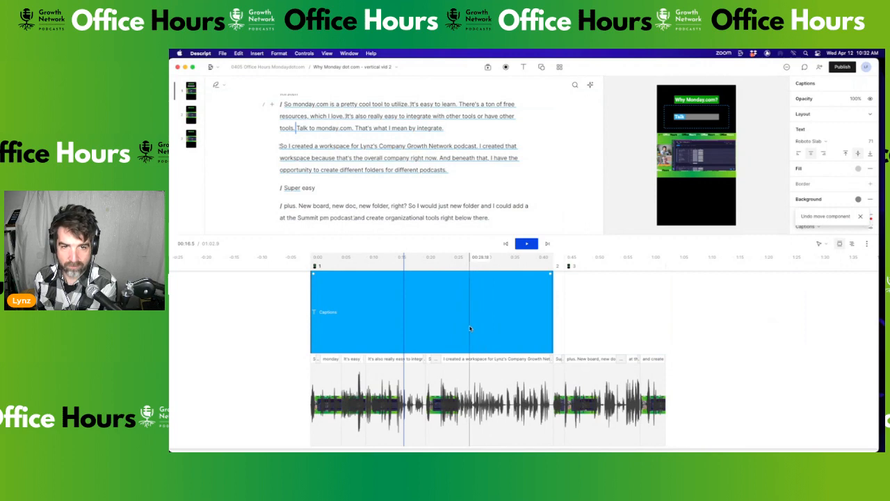
click(554, 315)
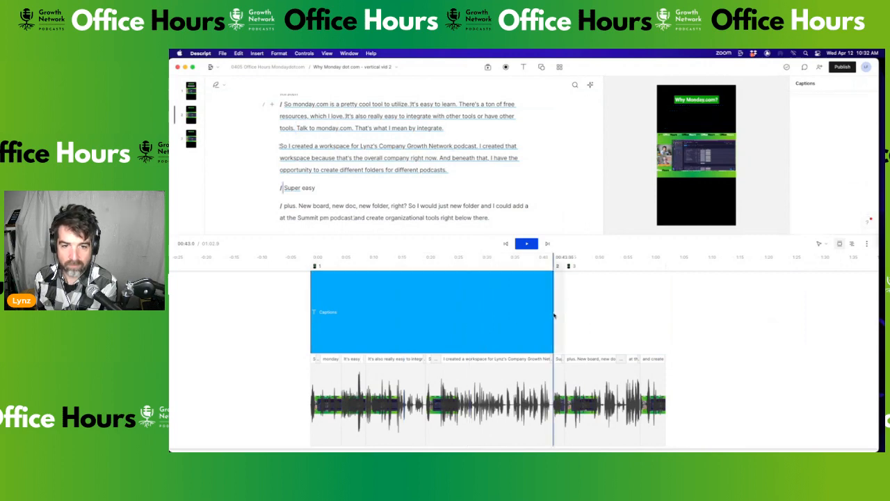
Try a smaller-text captions layer at Super easy, then undo it
click(524, 67)
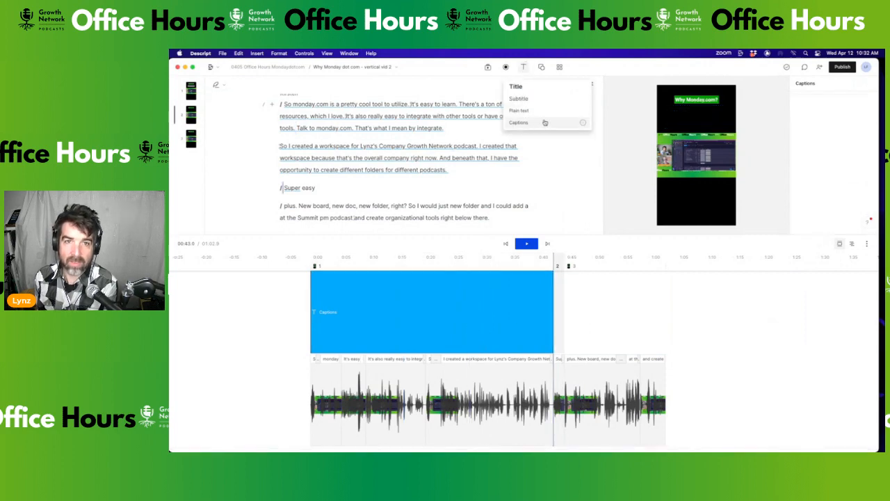
click(546, 125)
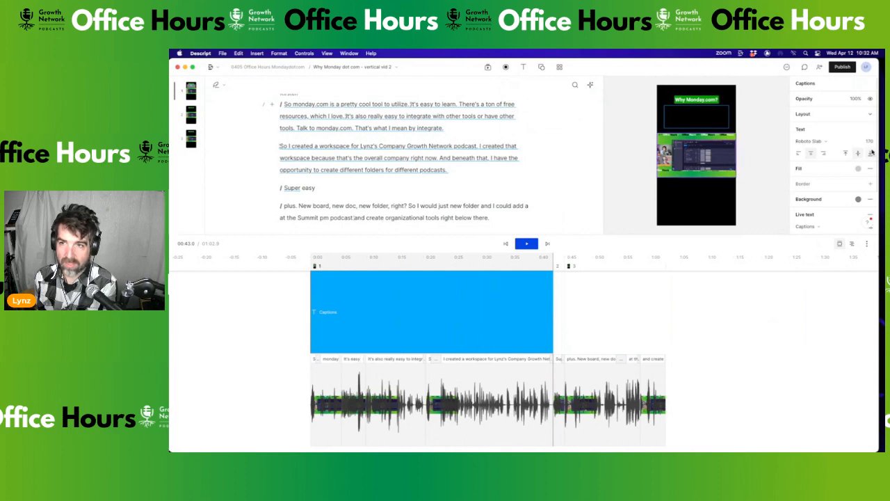
click(524, 311)
click(510, 312)
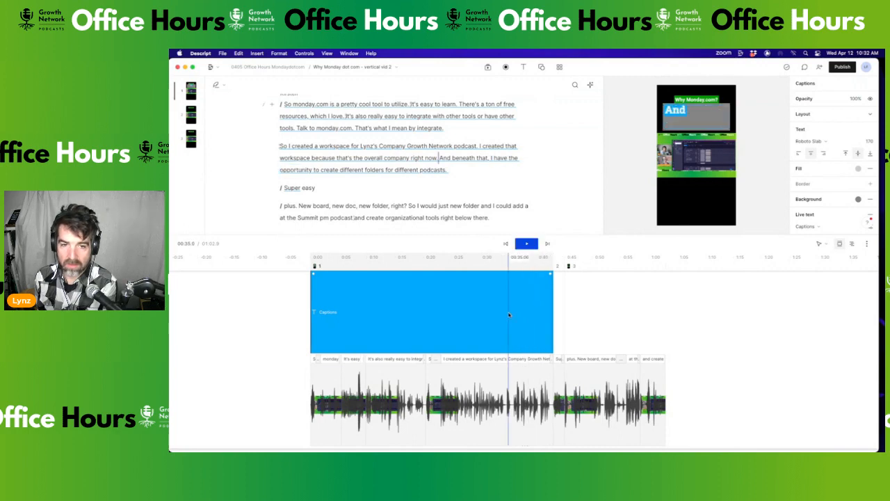
drag(870, 143, 801, 144)
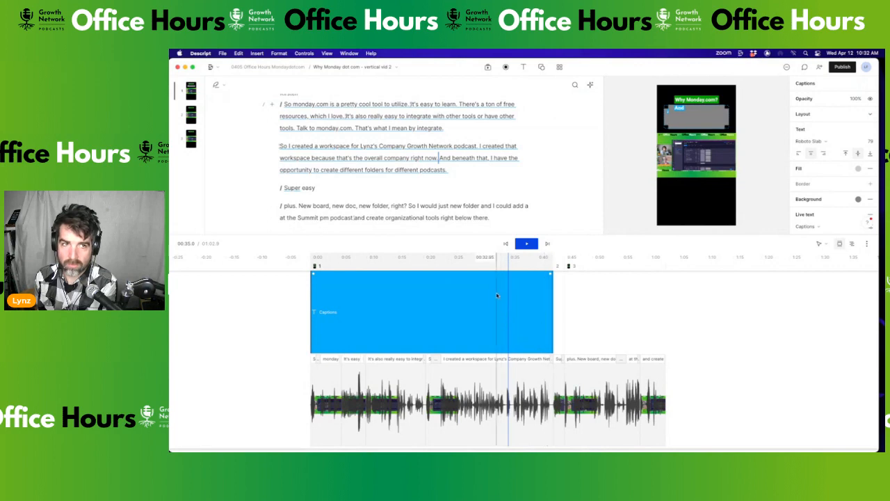
key(super+z)
key(super+z)
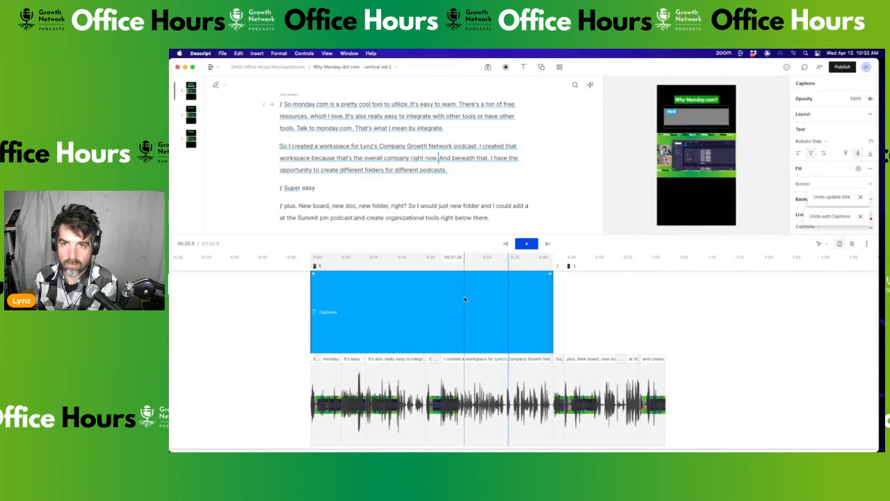
click(556, 308)
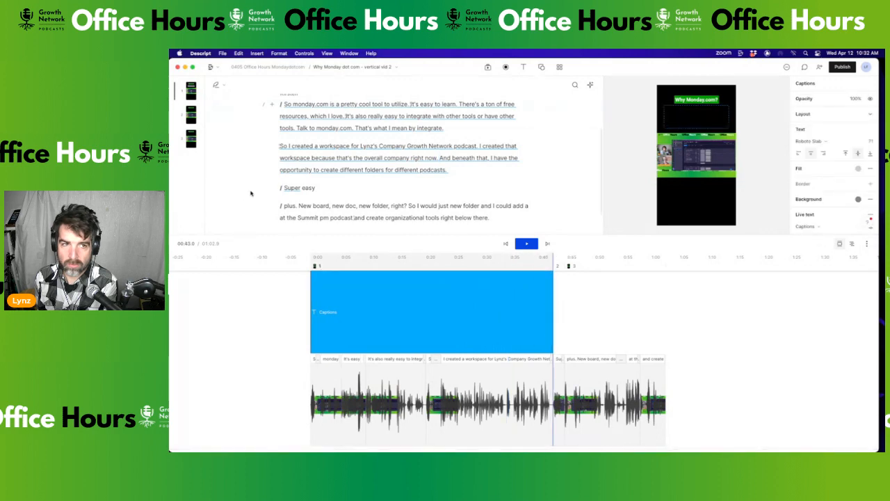
click(284, 187)
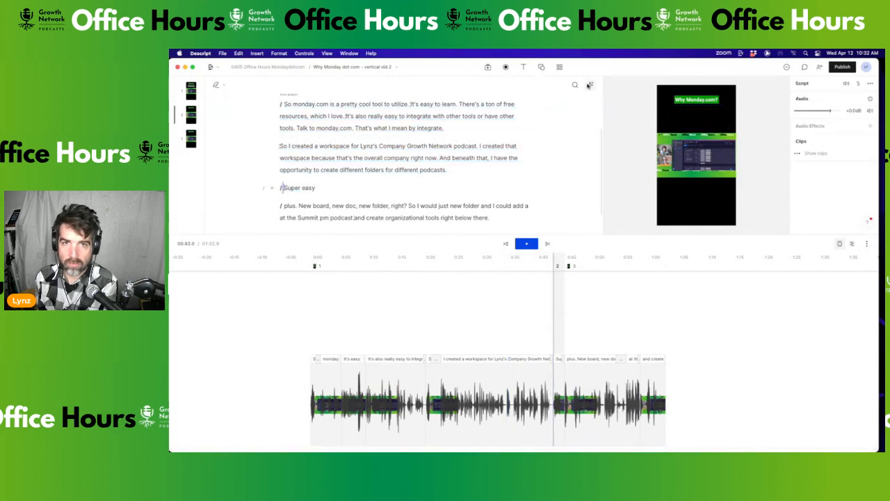
Add a Captions layer to the Super easy scene
click(523, 67)
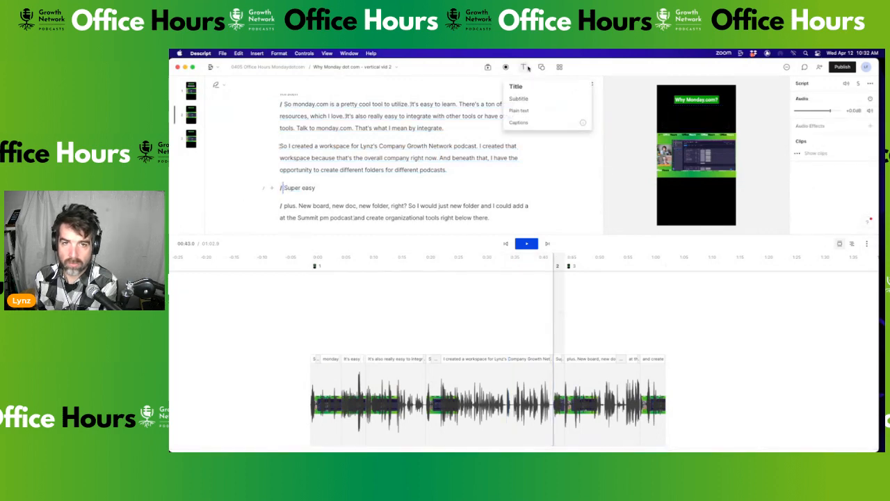
click(528, 123)
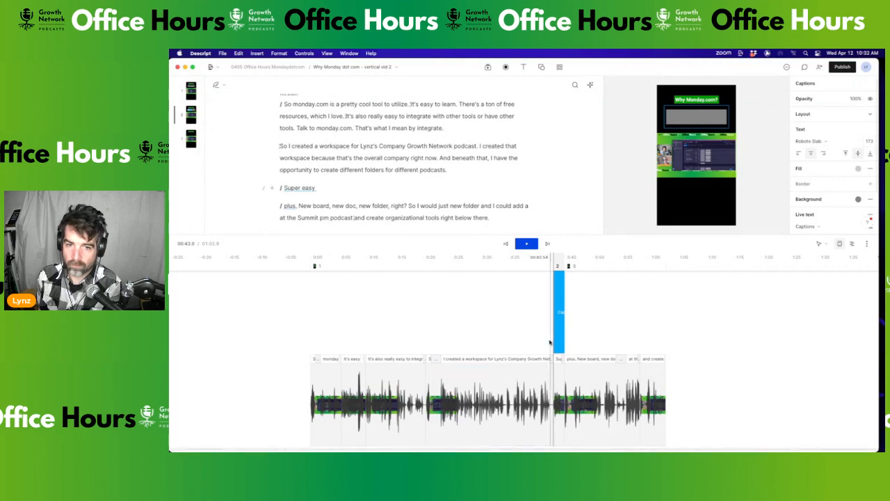
click(549, 342)
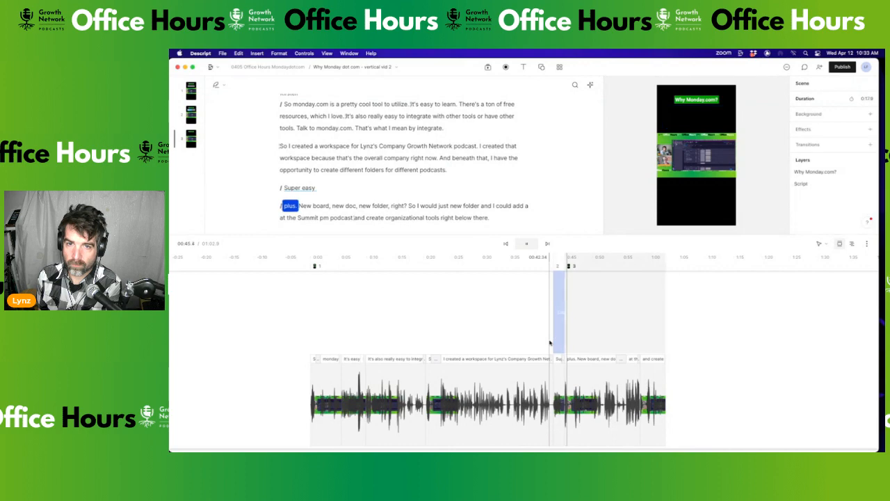
key(space)
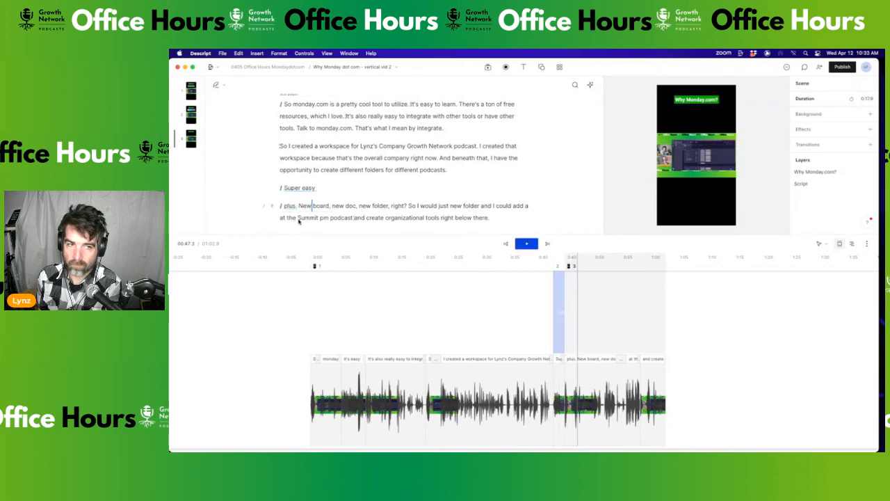
Add a Captions layer to the third scene with text size 113 and play it back
click(283, 206)
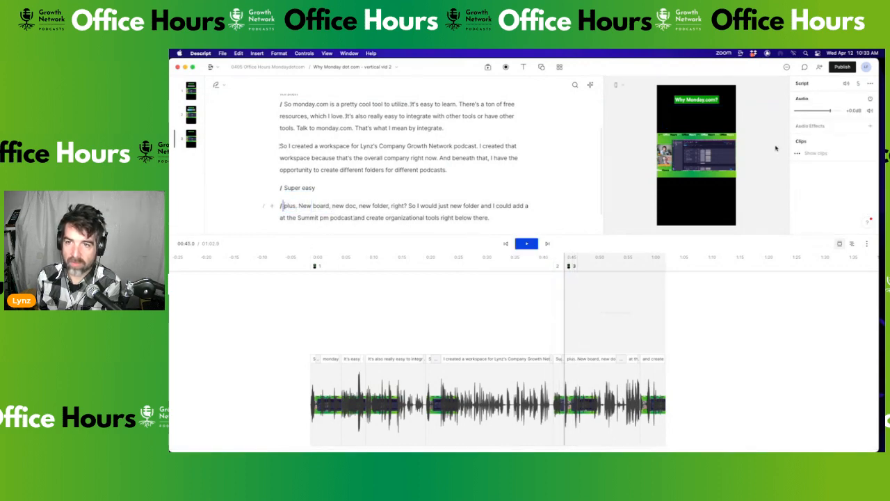
click(525, 67)
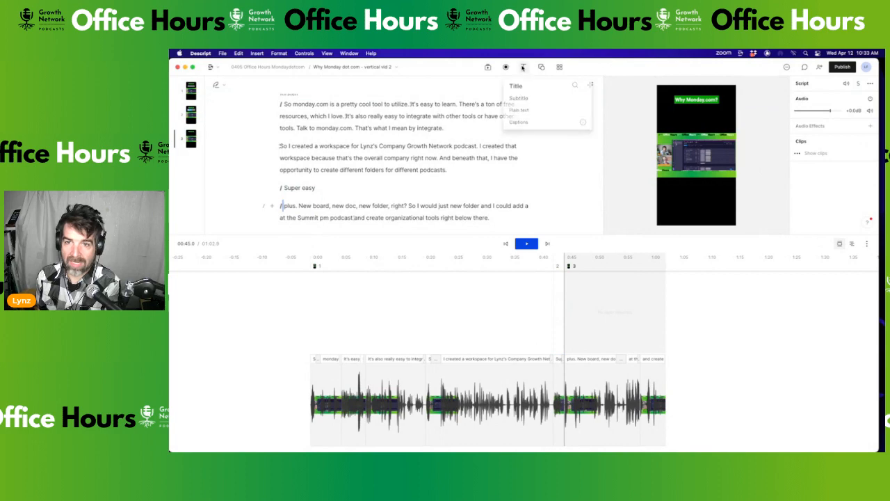
click(532, 124)
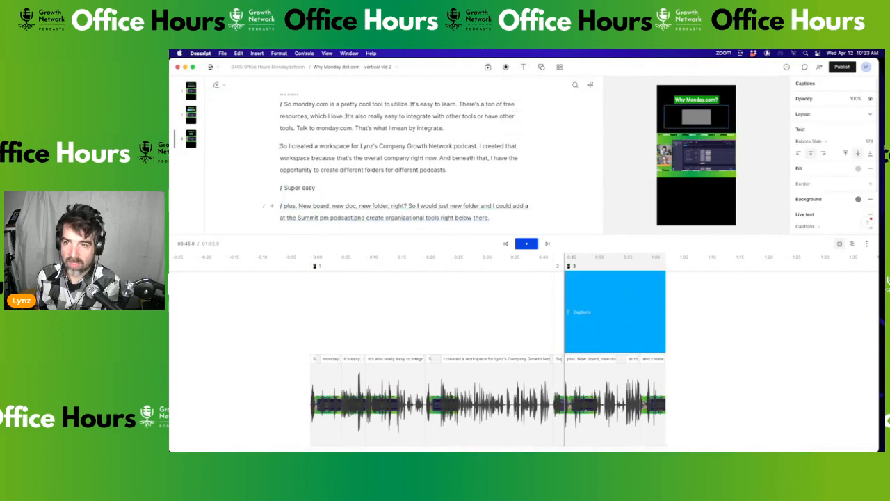
drag(853, 141, 825, 147)
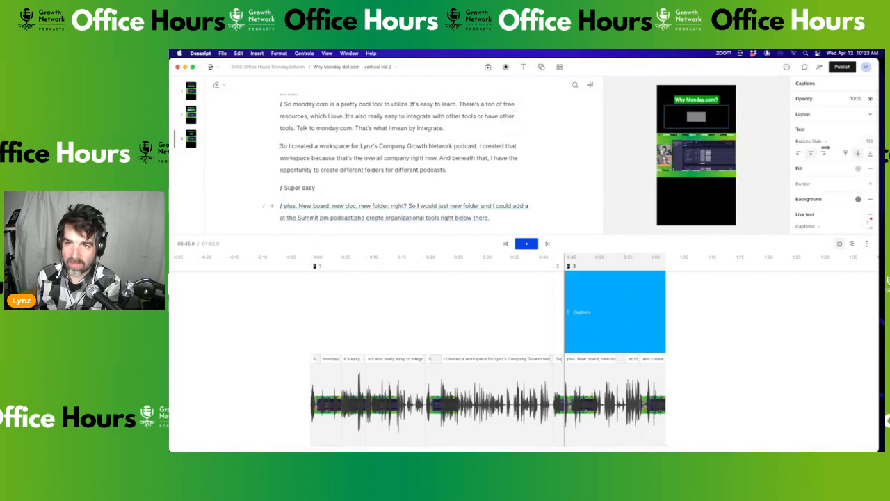
click(535, 353)
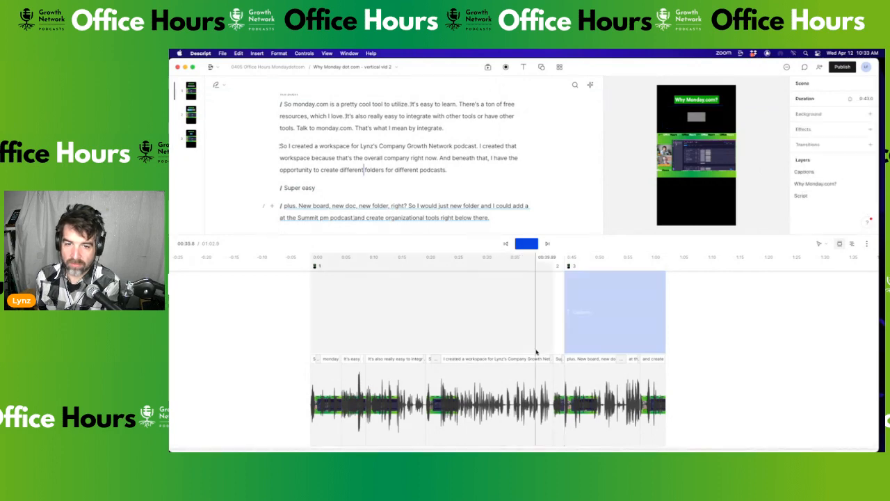
key(space)
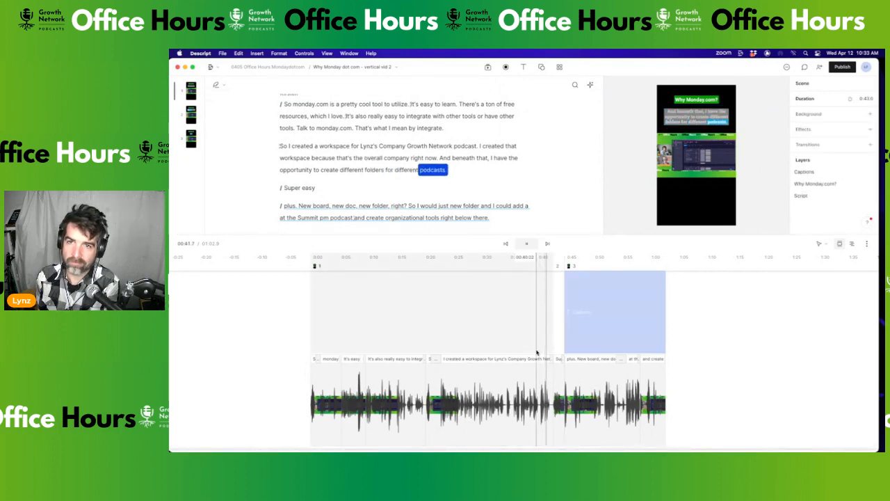
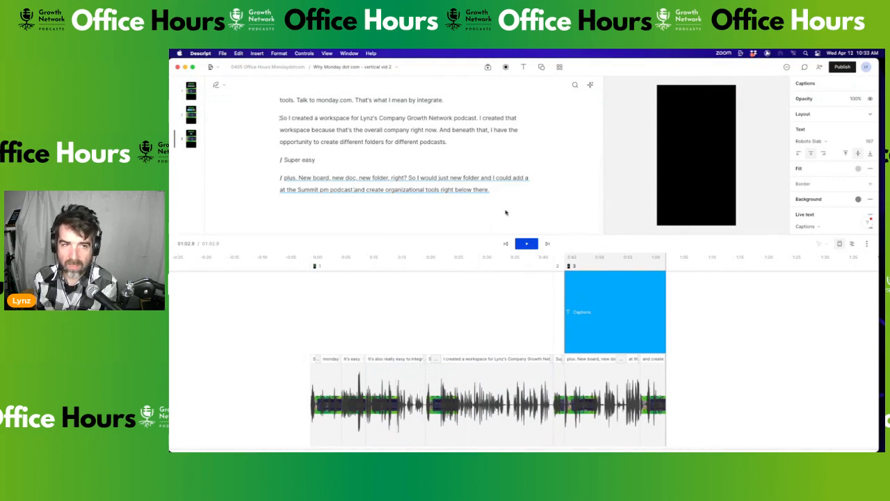
Enlarge the vertical vid 2 script and preview by shrinking the timeline
click(327, 165)
scroll(327, 165, up, 3)
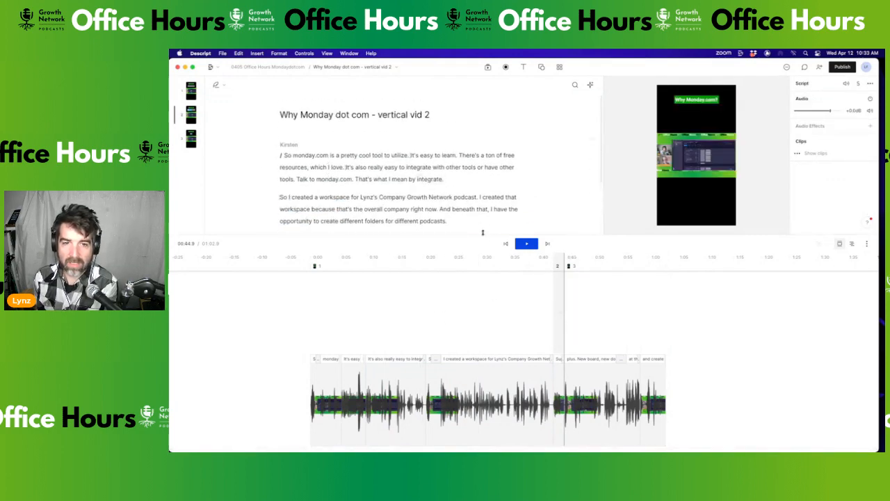
drag(485, 237, 487, 413)
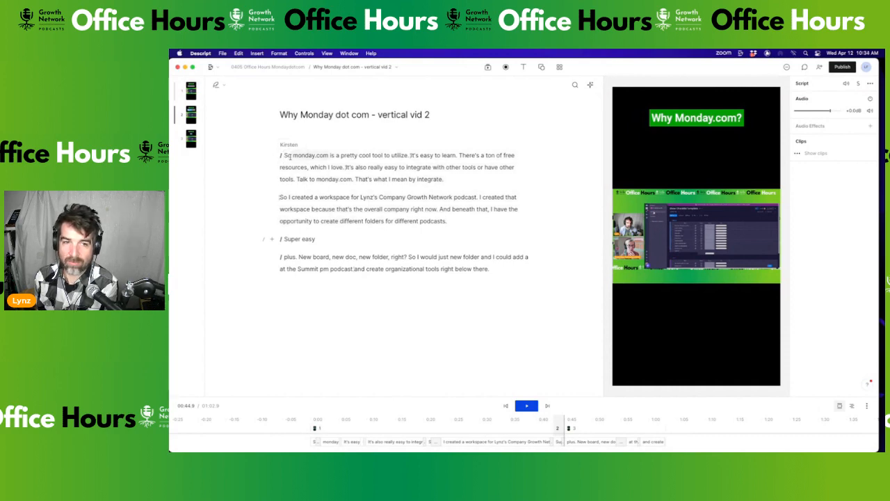
Play vertical vid 2 from the first scene to review its title and captions
click(289, 157)
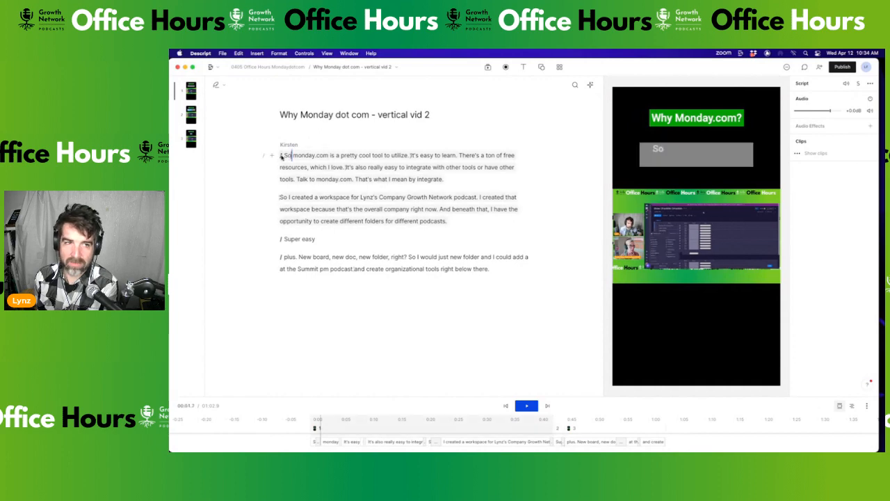
key(space)
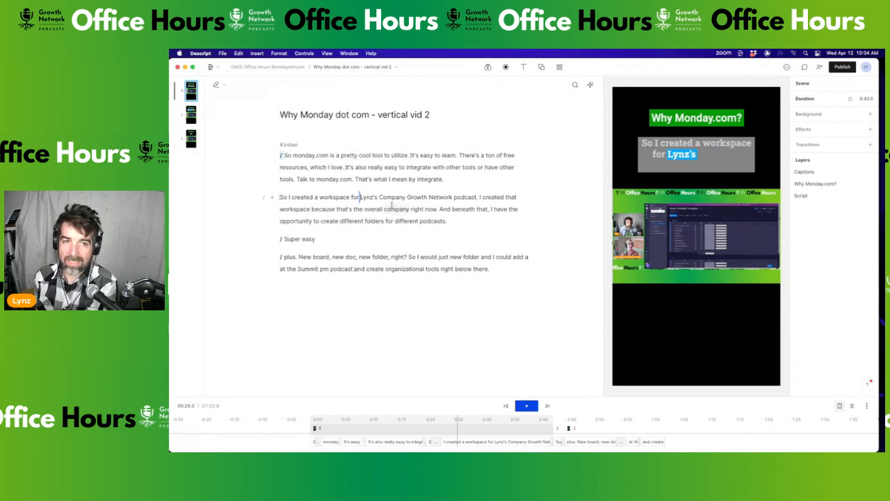
click(394, 67)
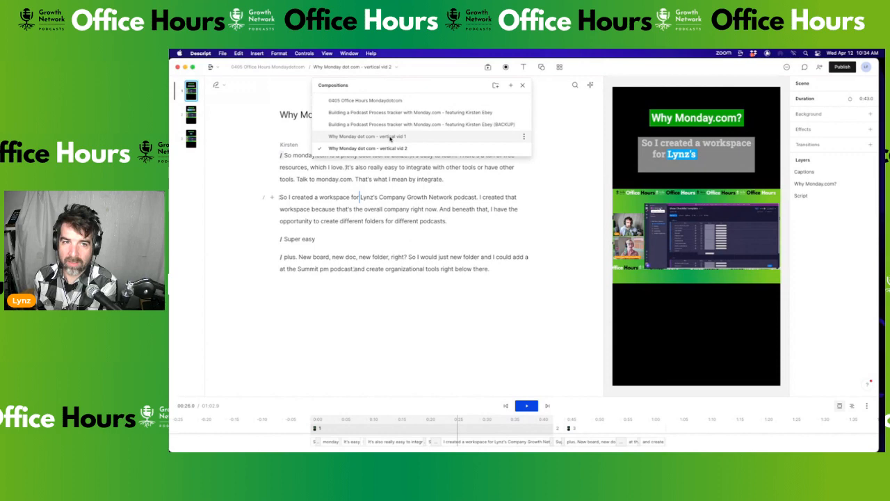
Switch to vertical vid 1 and delete the script's last two paragraphs
click(390, 137)
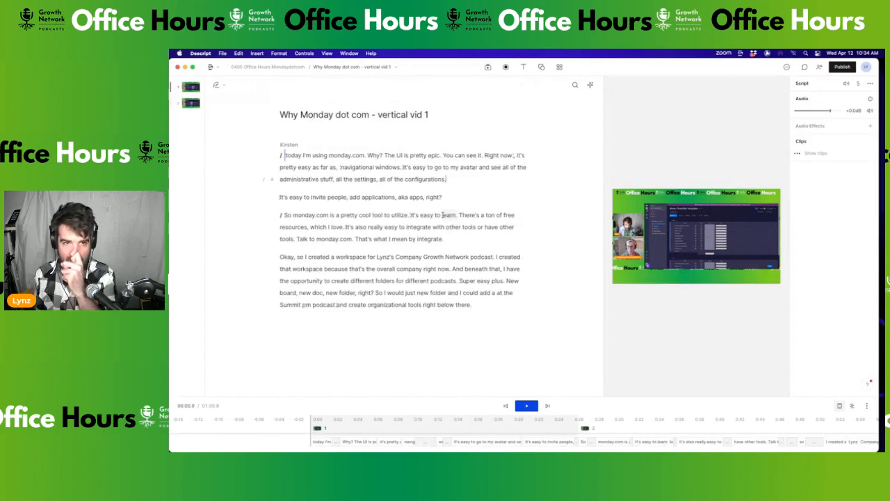
drag(475, 305, 272, 218)
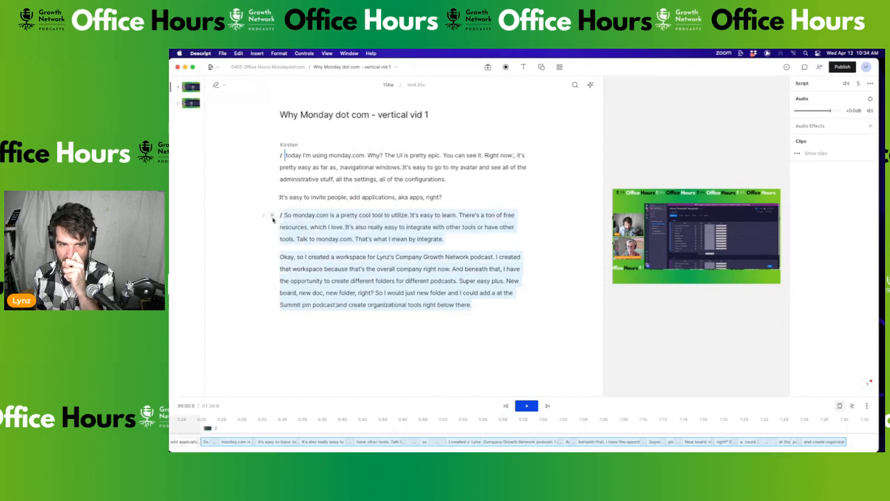
key(BackSpace)
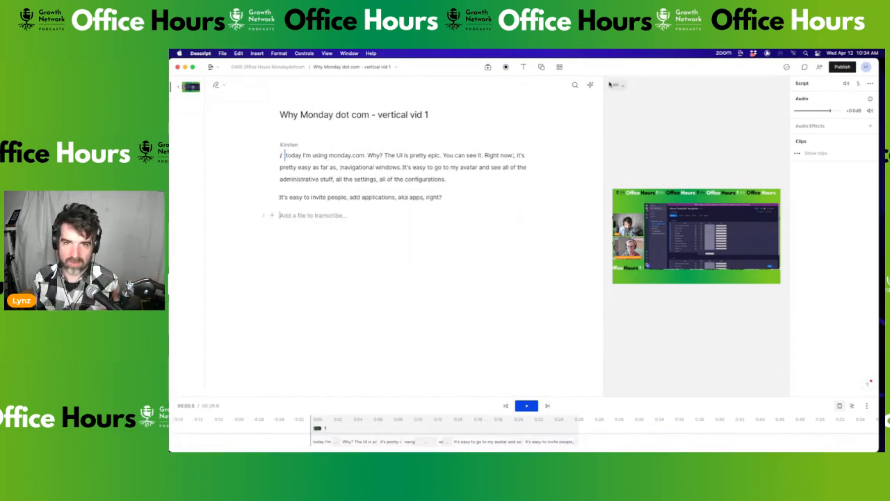
Set the vertical vid 1 canvas to a Portrait 9:16 frame and play it back
click(615, 84)
click(597, 125)
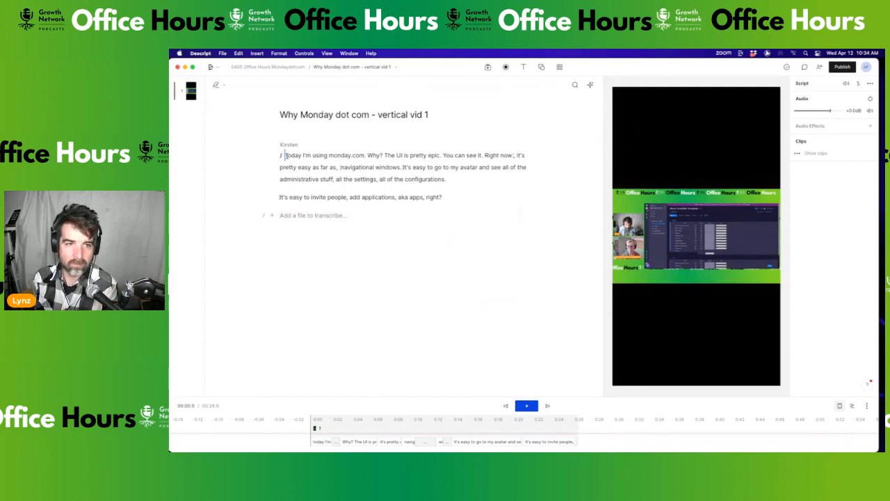
key(space)
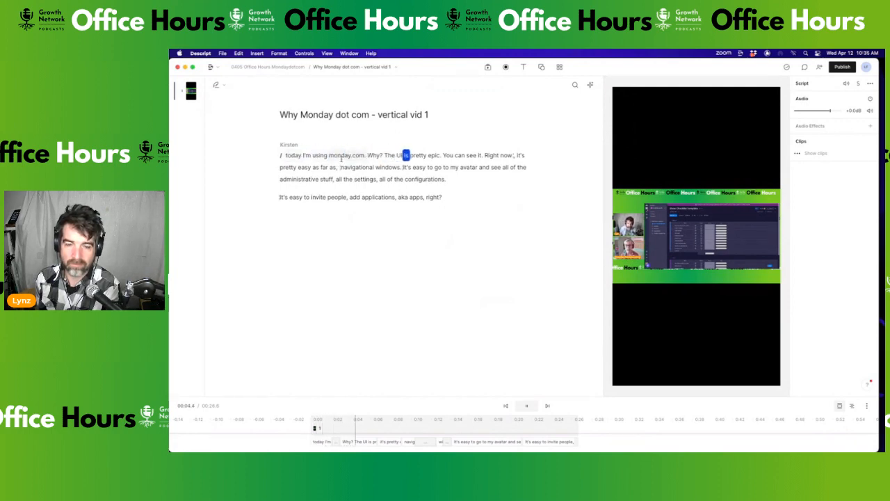
key(space)
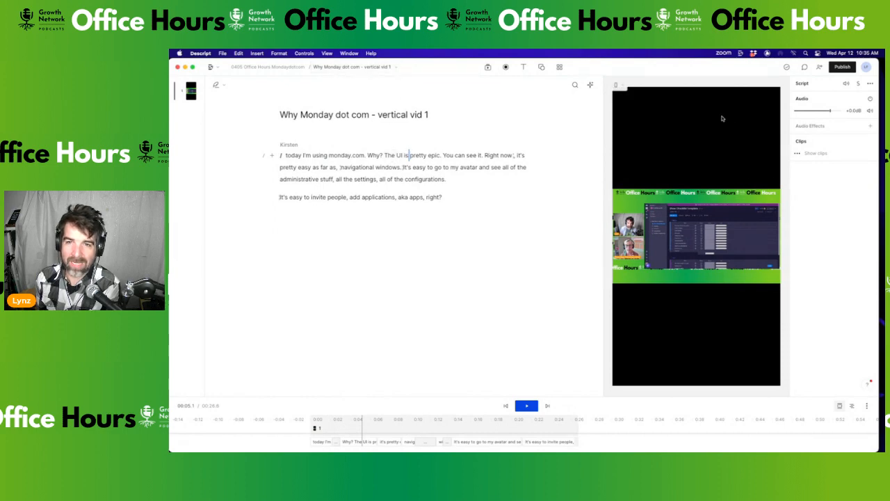
click(222, 53)
Open vertical vid 2 of the 0405 Office Hours Mondaydotcom project in a new window
mouse_move(311, 64)
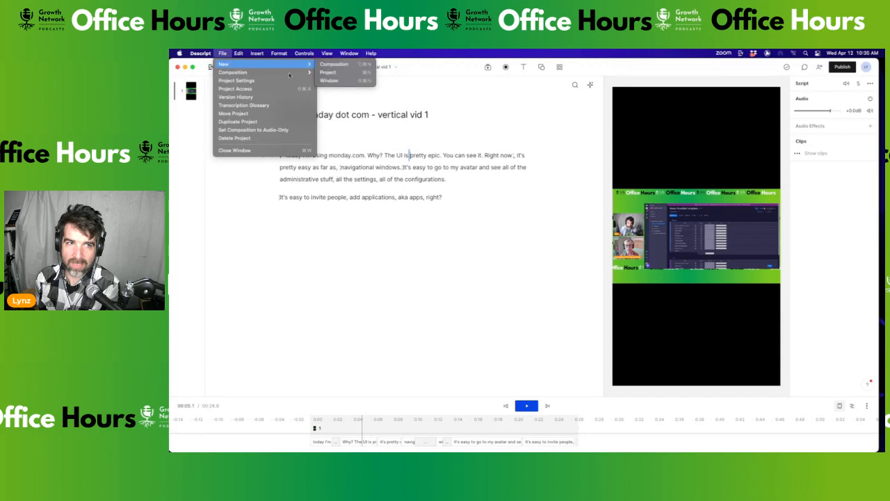
click(337, 81)
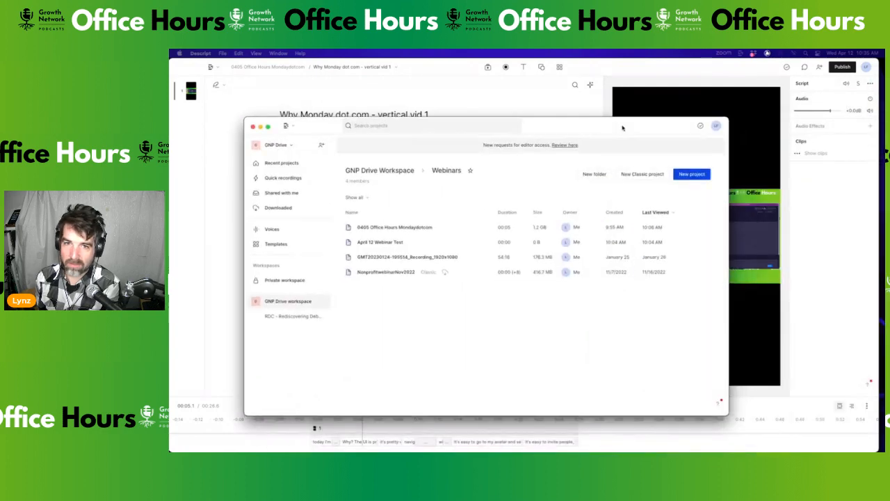
click(423, 222)
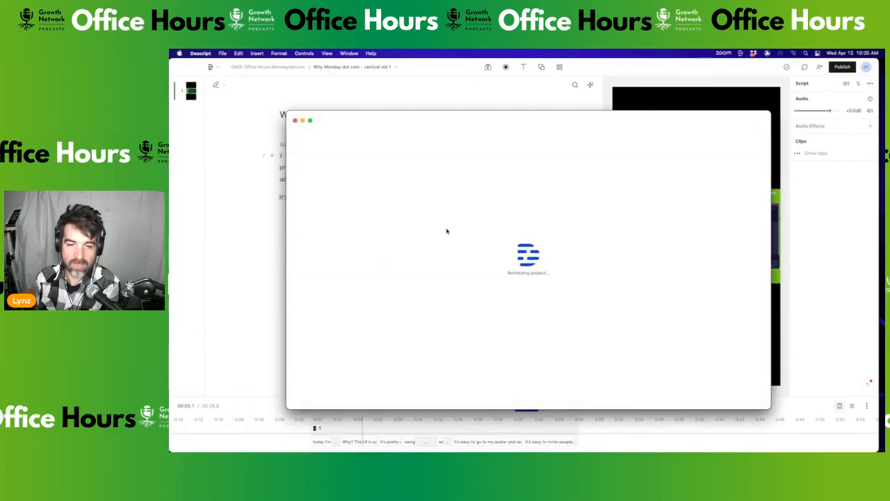
click(445, 120)
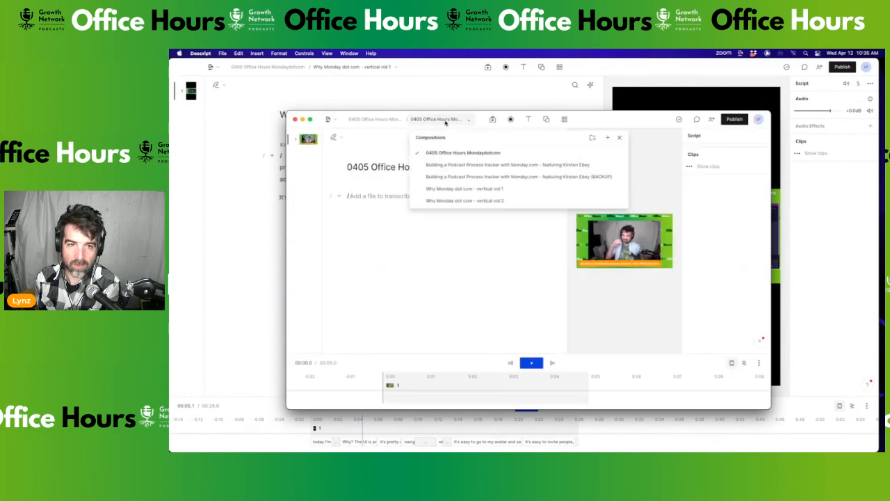
click(465, 200)
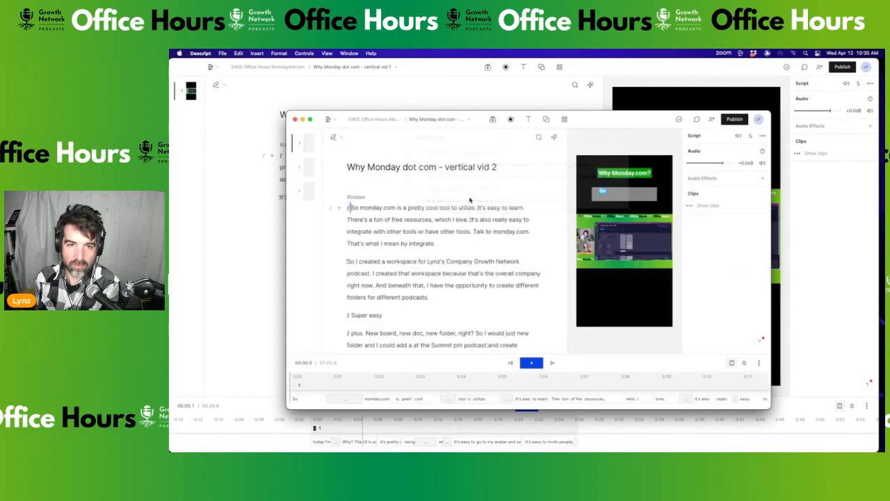
Copy the 'Why Monday.com?' title from vertical vid 2
click(633, 174)
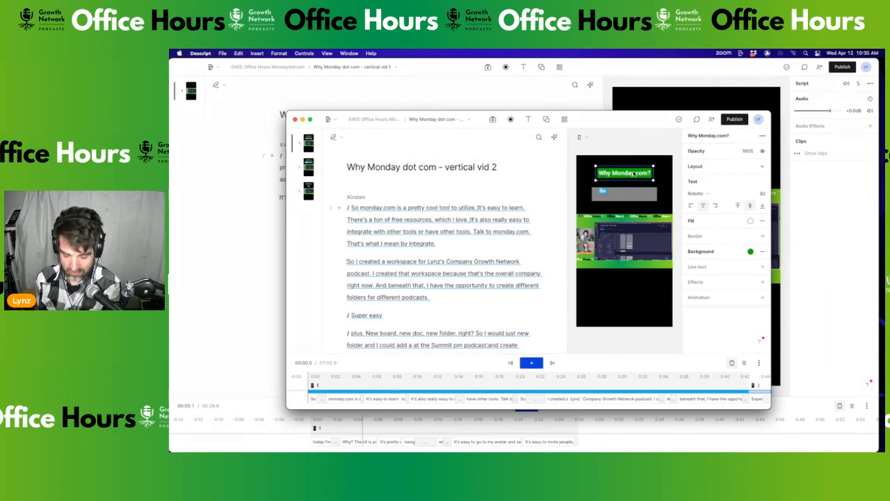
click(238, 53)
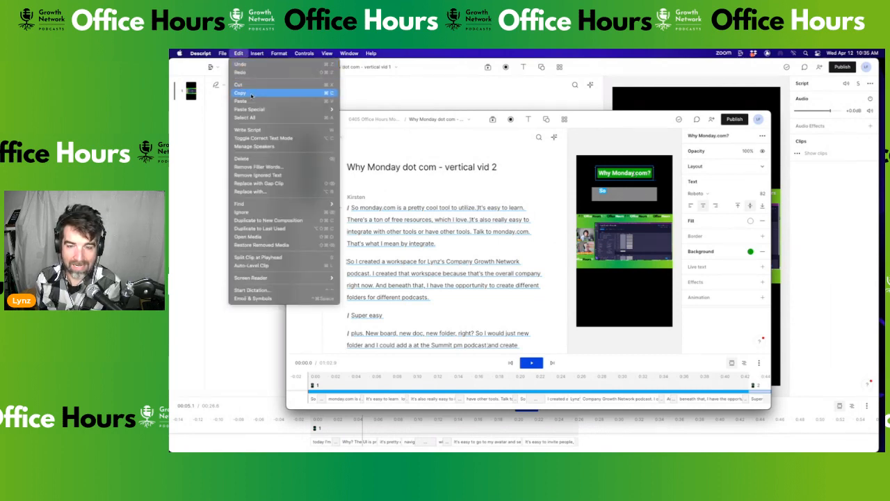
click(251, 95)
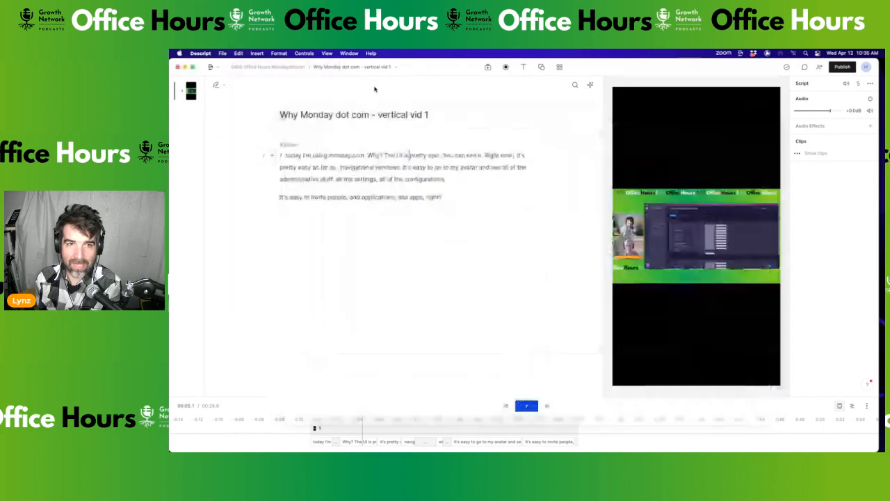
Paste the 'Why Monday.com?' title at the start of vertical vid 1 and play it back
click(285, 156)
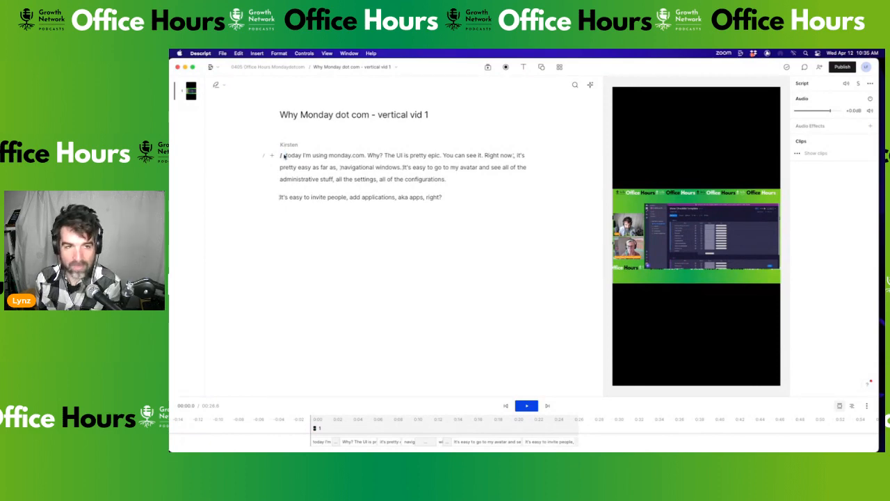
click(239, 54)
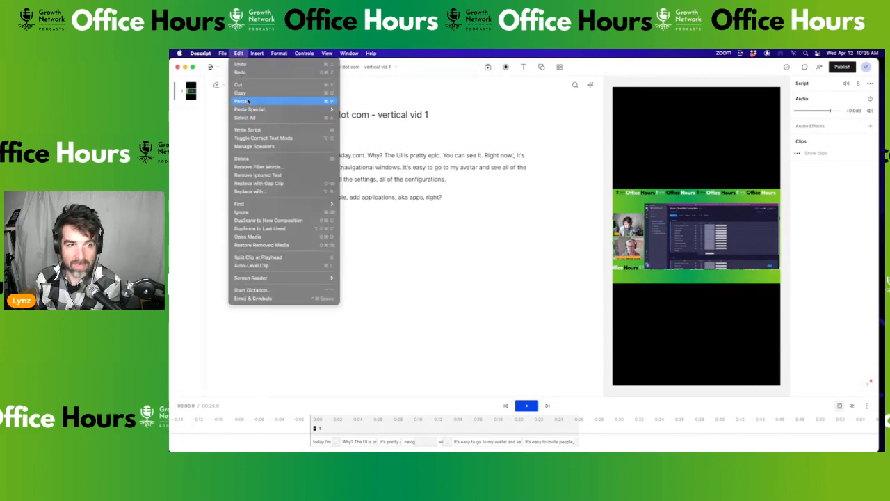
click(248, 103)
click(698, 127)
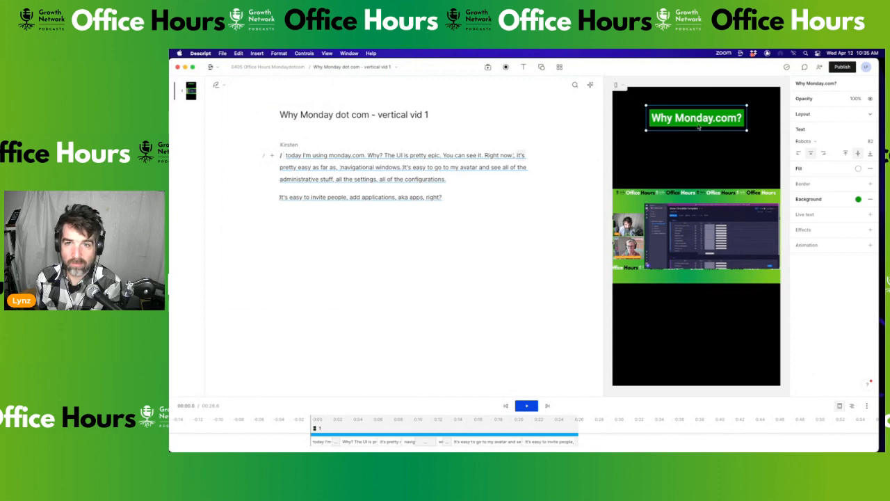
click(285, 155)
key(space)
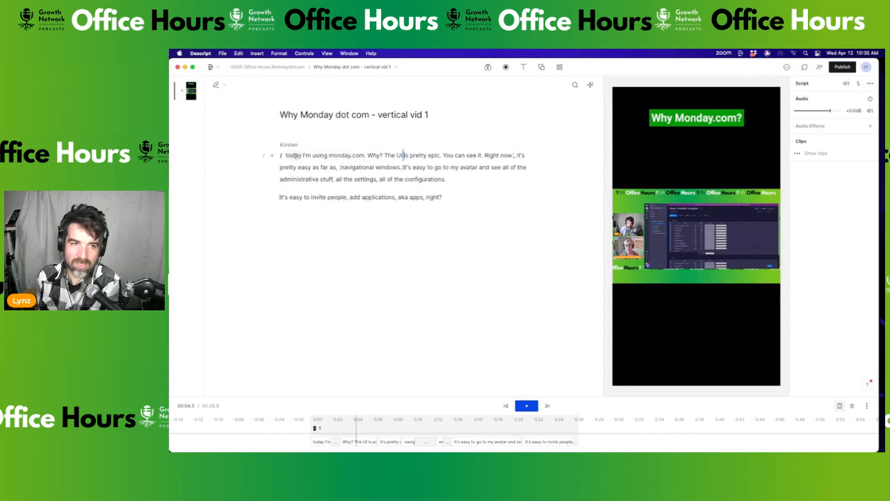
Start new scenes at 'Why?', 'The UI is pretty epic', 'You can see it' and 'navigational windows'
click(367, 156)
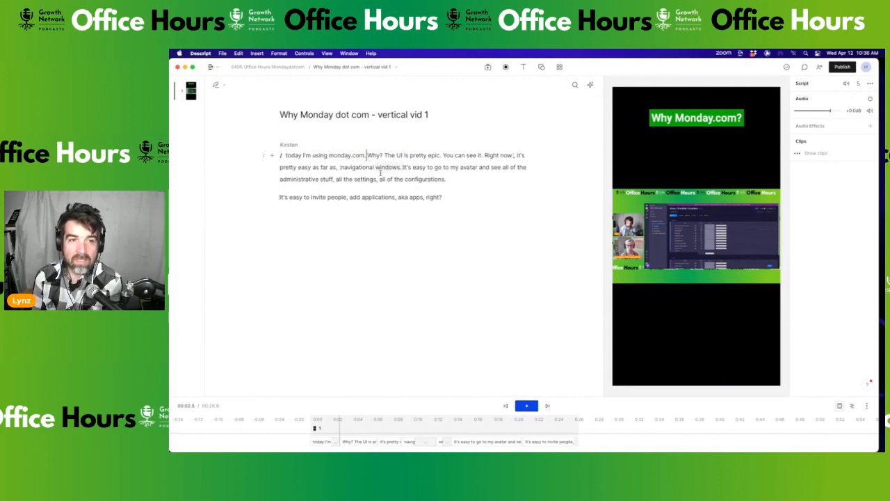
key(Return)
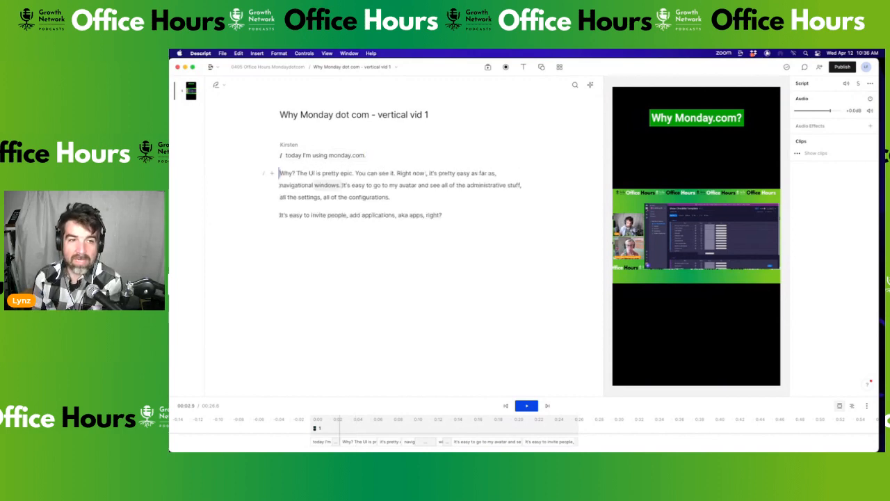
click(261, 173)
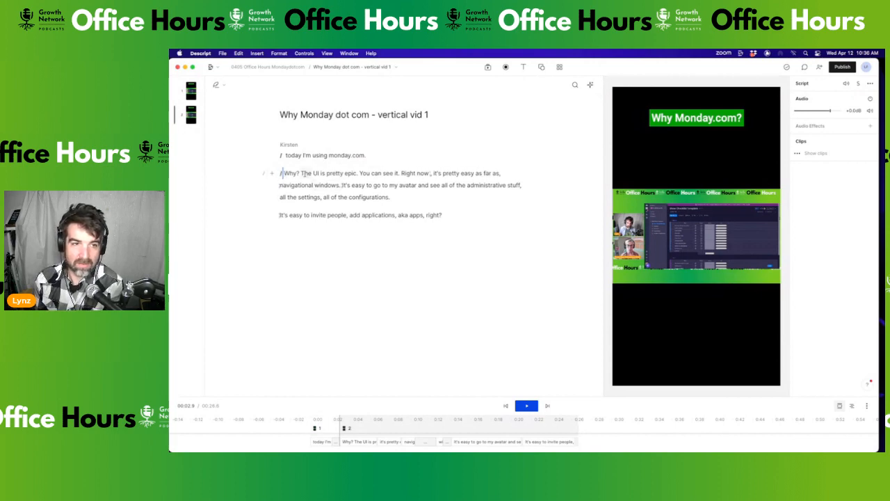
key(space)
key(Return)
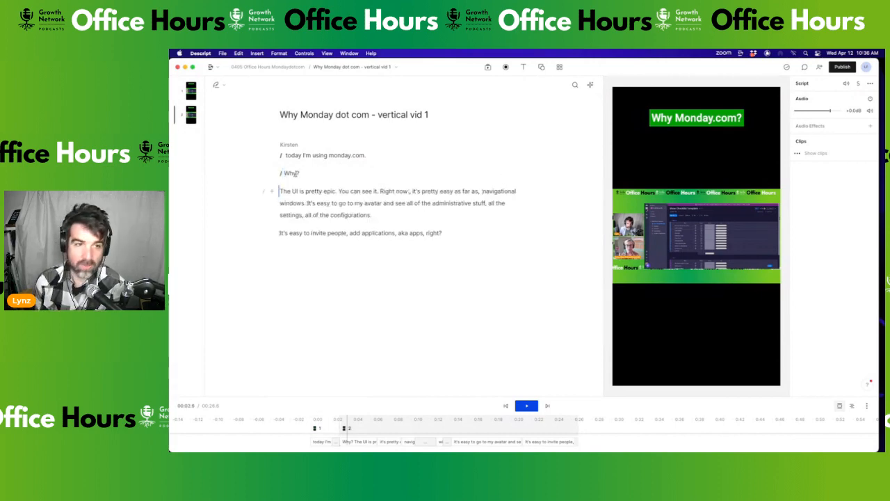
click(264, 194)
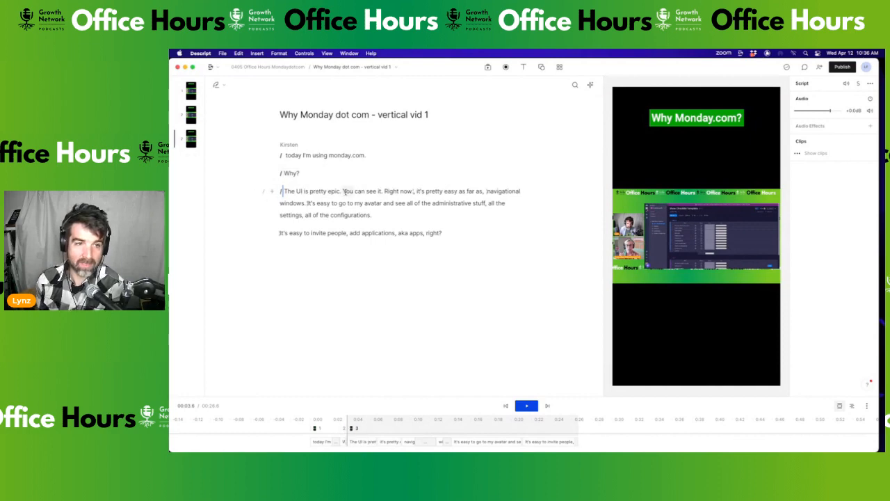
click(343, 191)
key(Return)
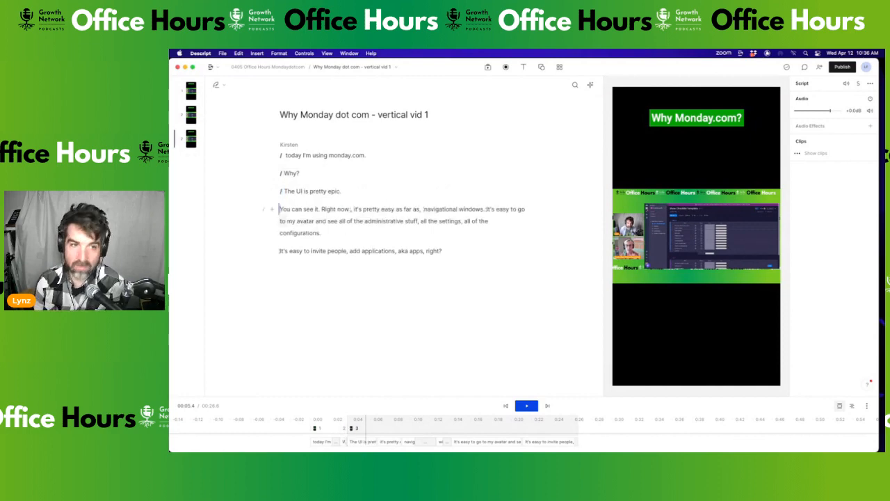
click(264, 210)
click(427, 210)
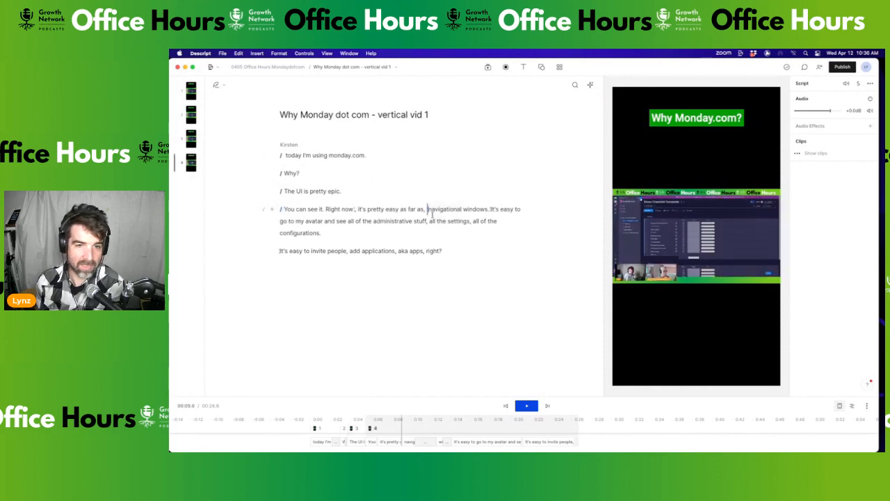
key(Return)
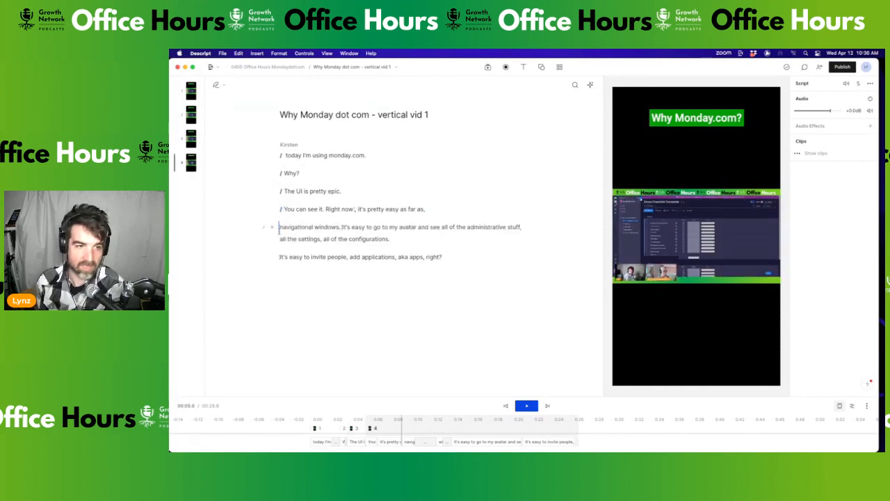
click(263, 228)
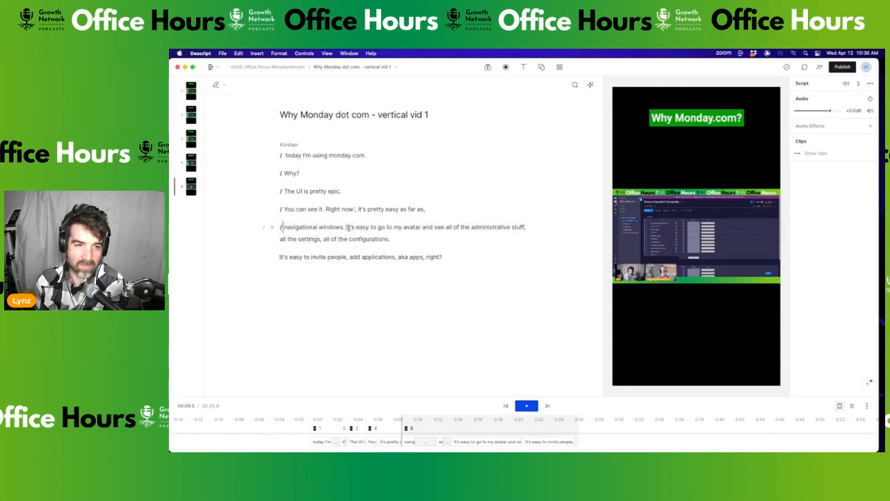
Make 'It's easy to go', 'all the settings', 'It's easy to invite people' and 'add applications' separate scenes
click(346, 227)
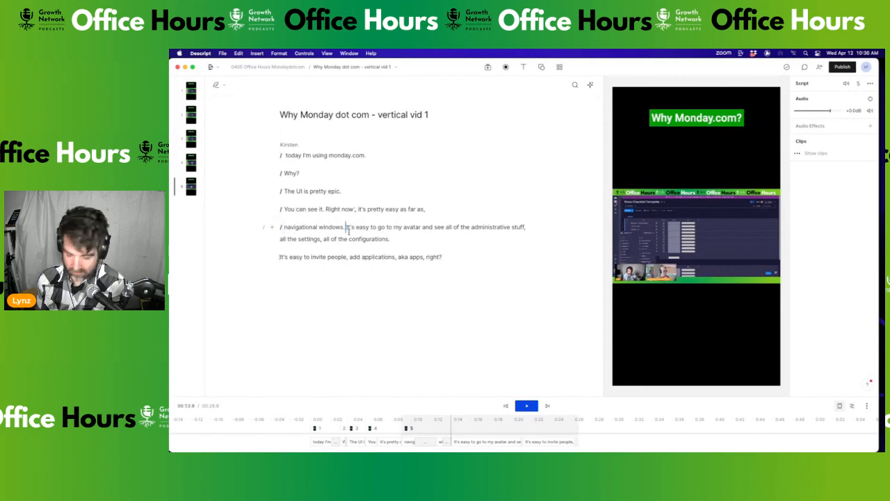
key(Return)
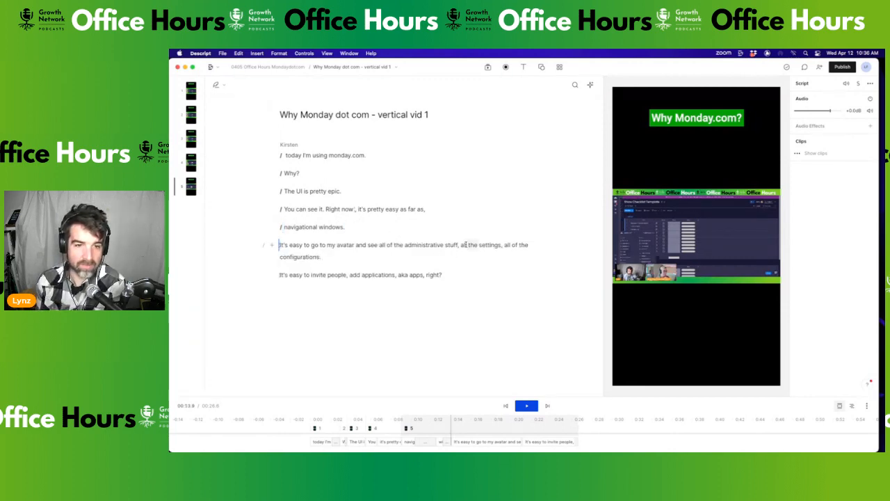
click(460, 245)
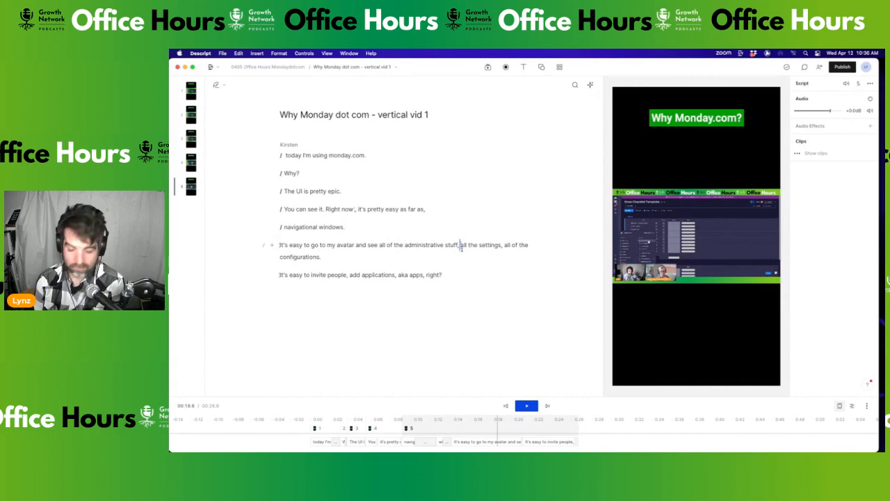
key(Return)
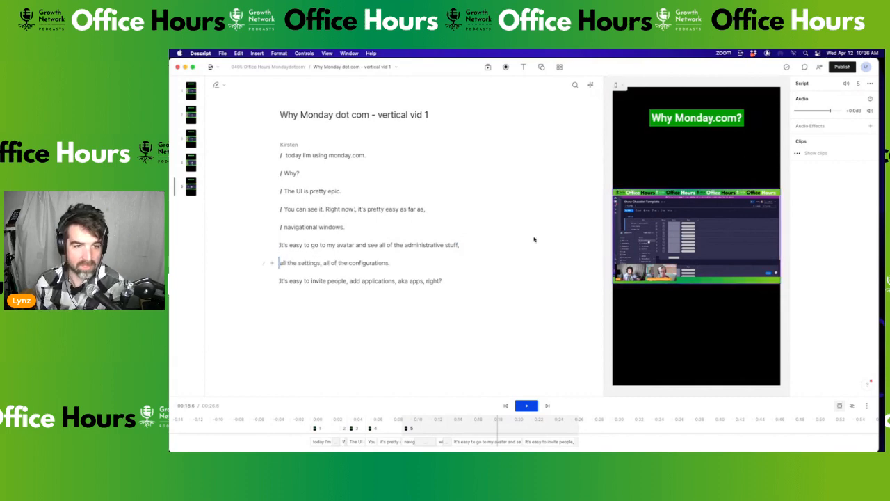
text(/)
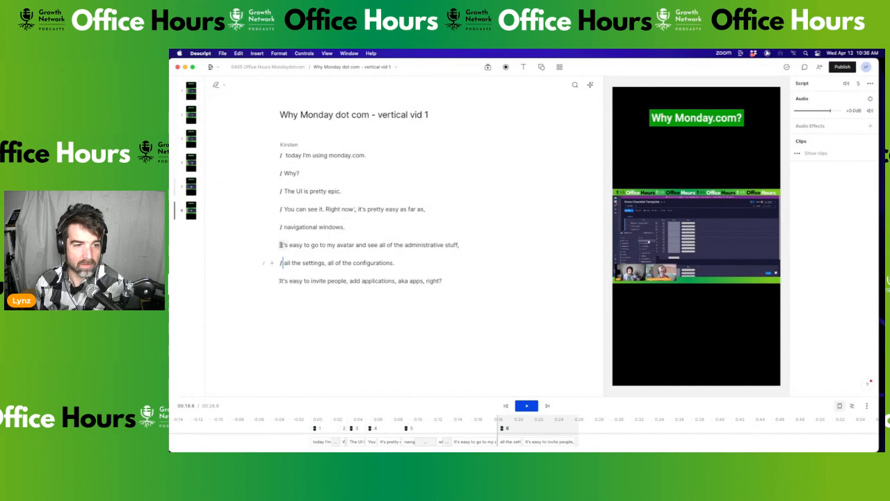
click(280, 245)
text(/)
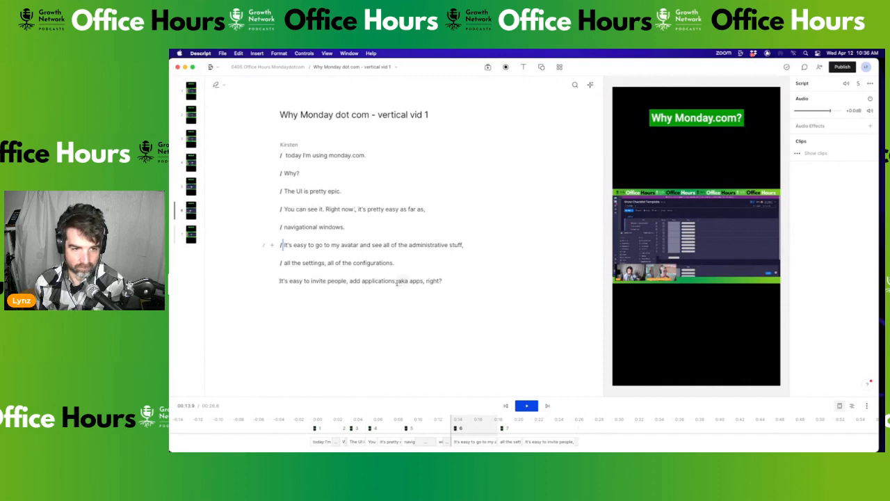
click(349, 281)
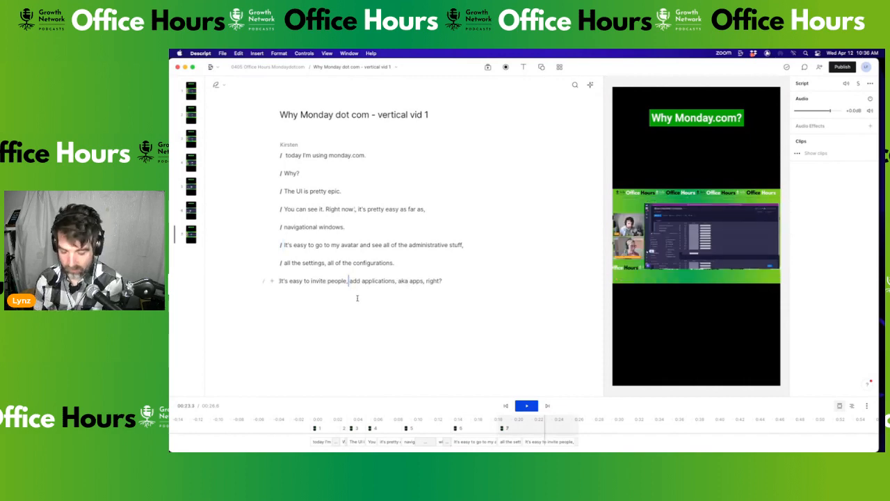
key(Return)
text(/)
click(279, 281)
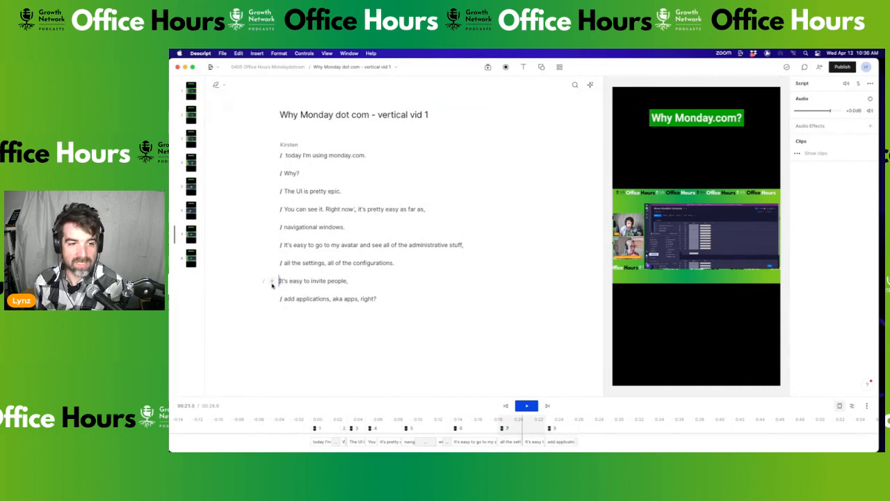
text(/)
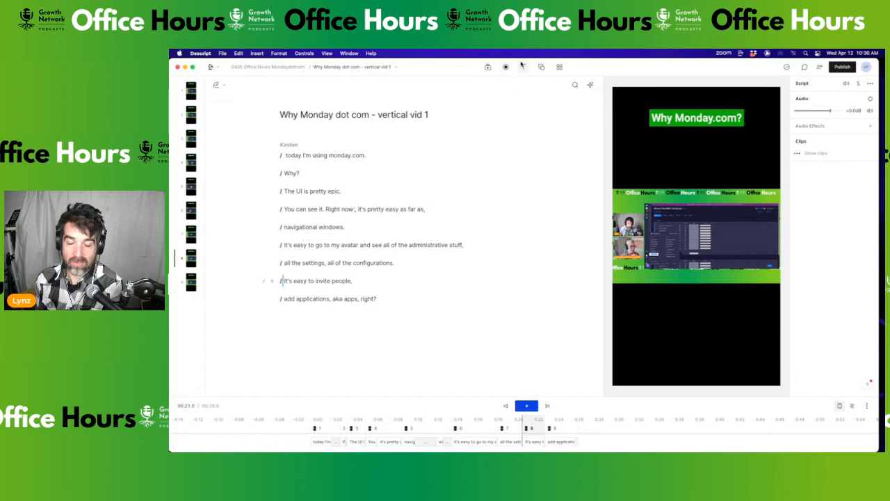
click(286, 155)
Add a live caption to the first scene, 'today I'm using monday.com.', and preview it
drag(286, 155, 373, 160)
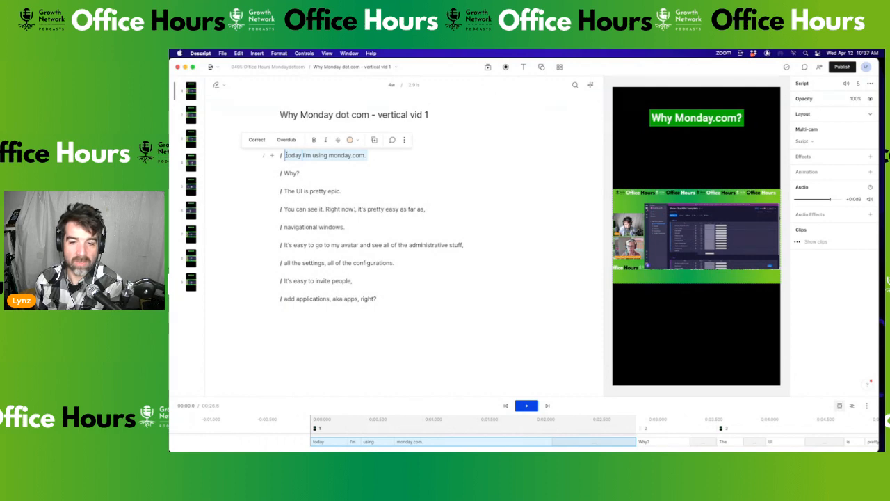
click(523, 66)
click(537, 126)
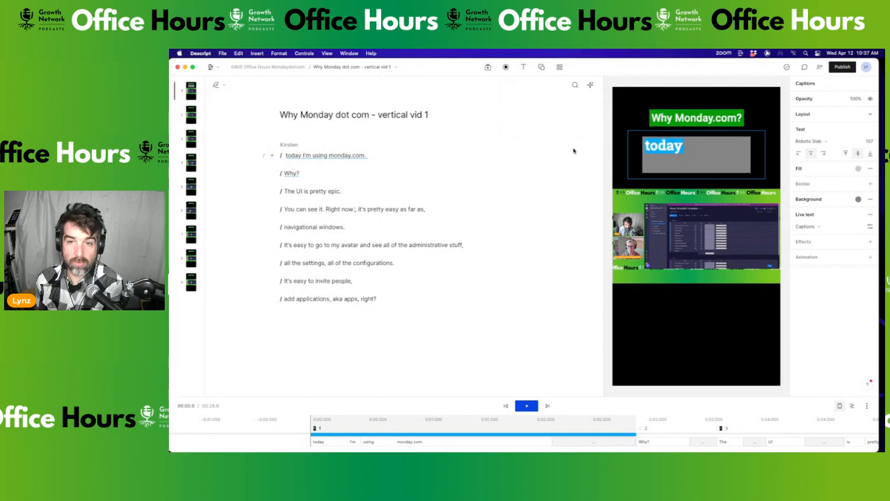
key(space)
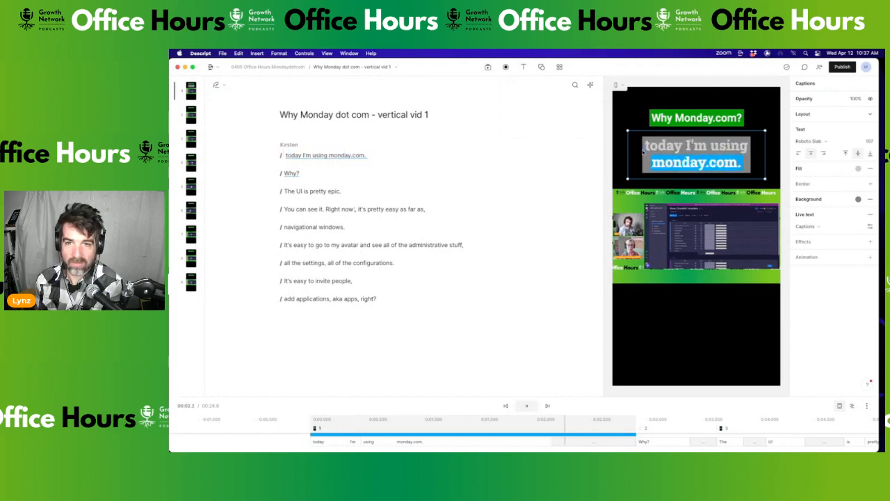
key(space)
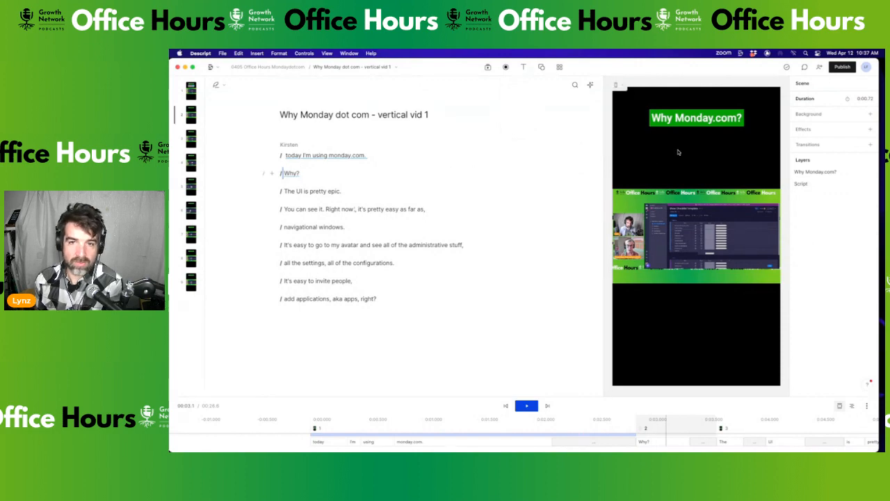
click(282, 173)
Caption the 'Why?' scene with text size 255 and preview it
click(524, 68)
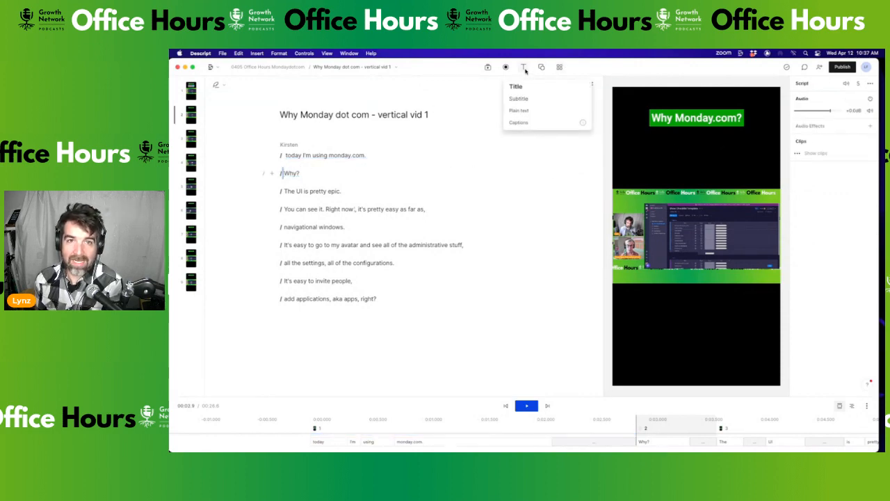
click(520, 122)
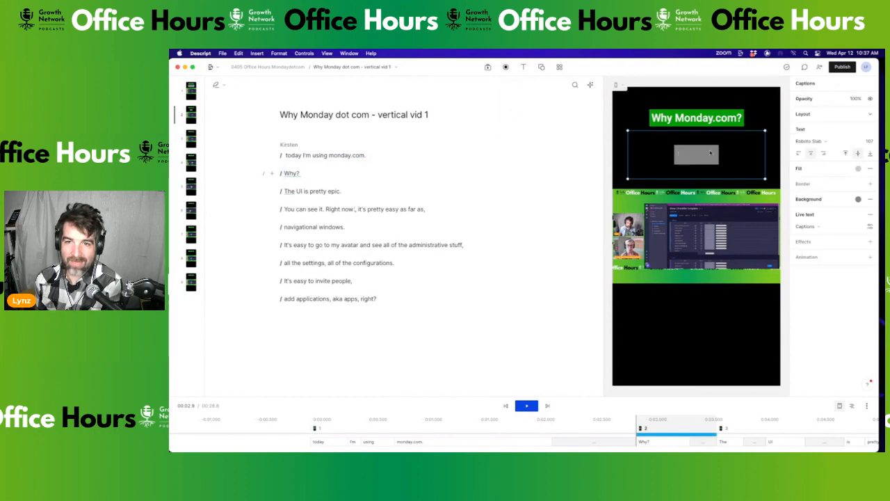
drag(870, 144, 265, 132)
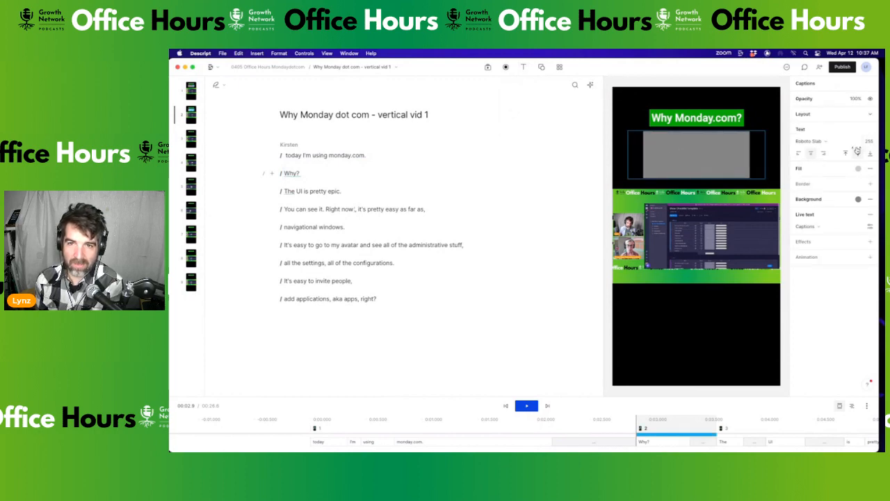
click(285, 173)
key(space)
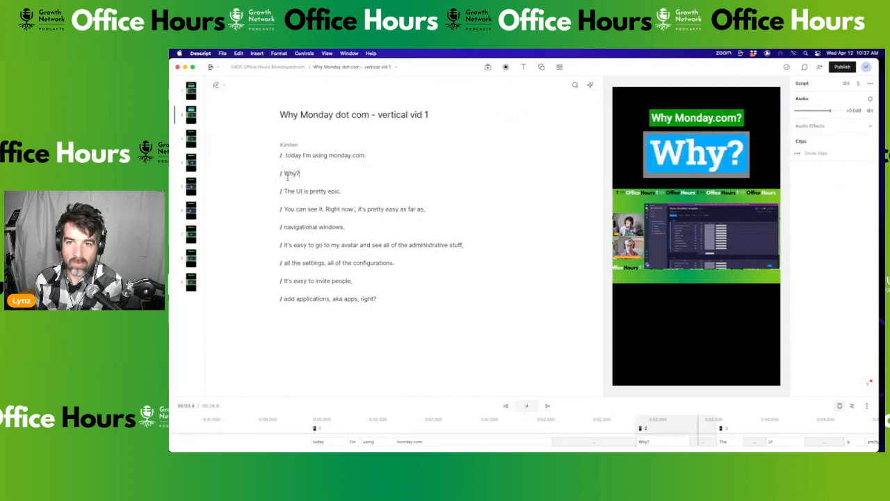
key(space)
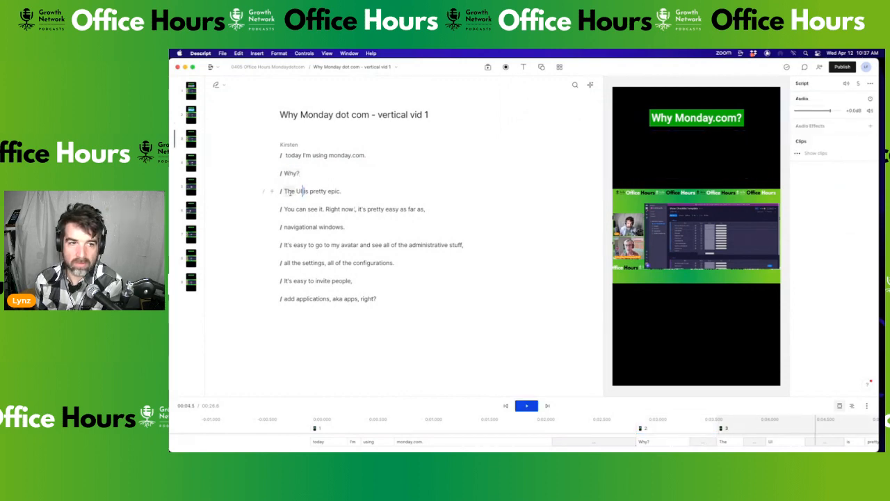
Caption 'The UI is pretty epic.' with text size reduced to 88 and preview it
drag(285, 191, 343, 196)
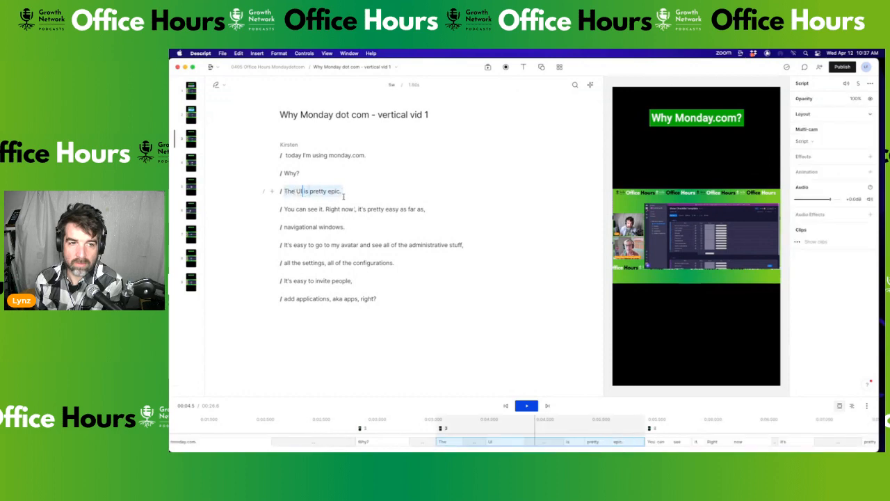
click(527, 68)
click(536, 121)
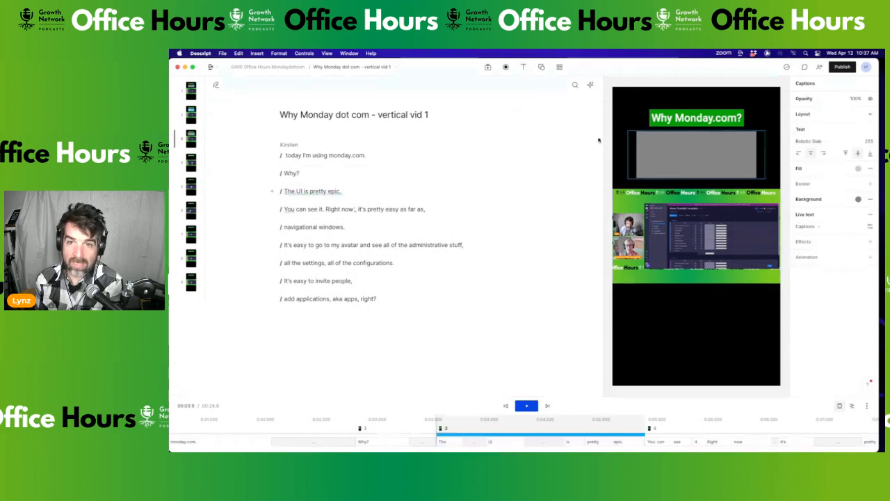
drag(874, 143, 752, 157)
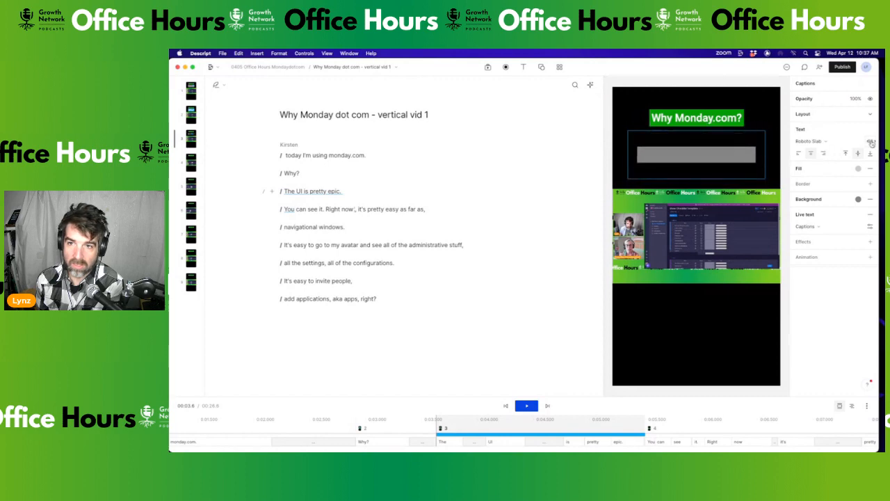
key(space)
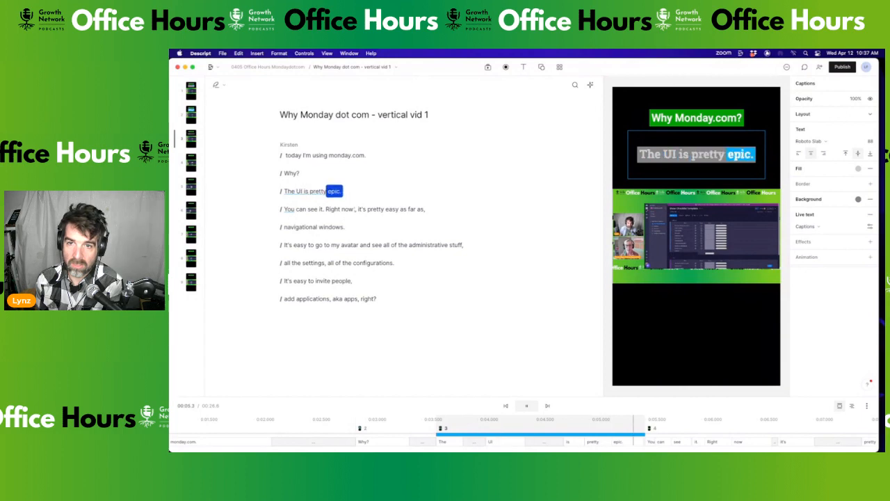
key(space)
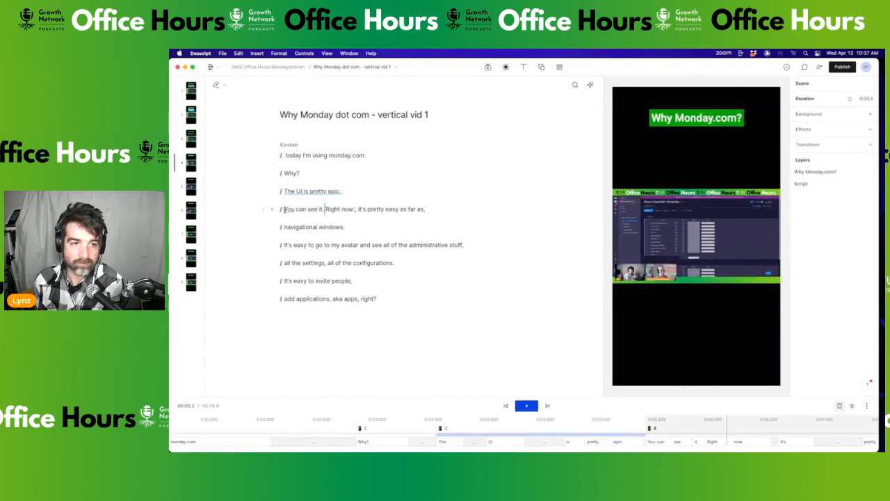
Caption the 'You can see it', 'navigational windows' (enlarged text) and 'It's easy to go' scenes
click(284, 209)
click(523, 67)
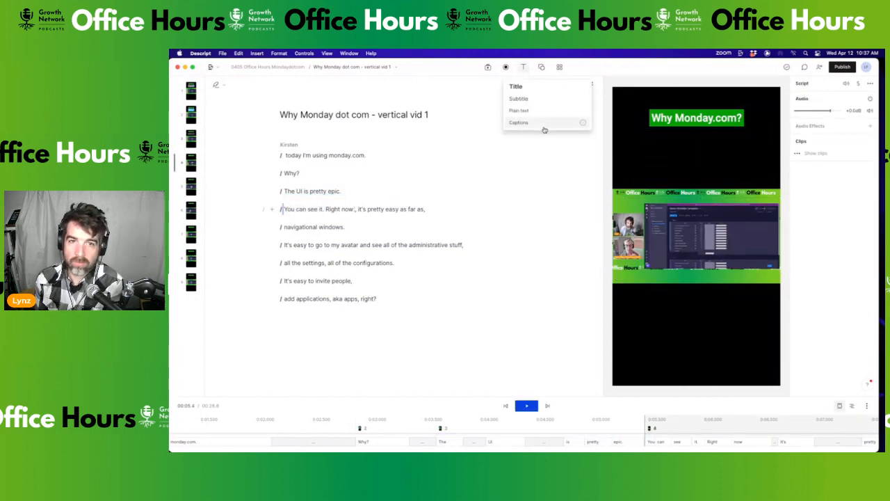
click(544, 128)
key(space)
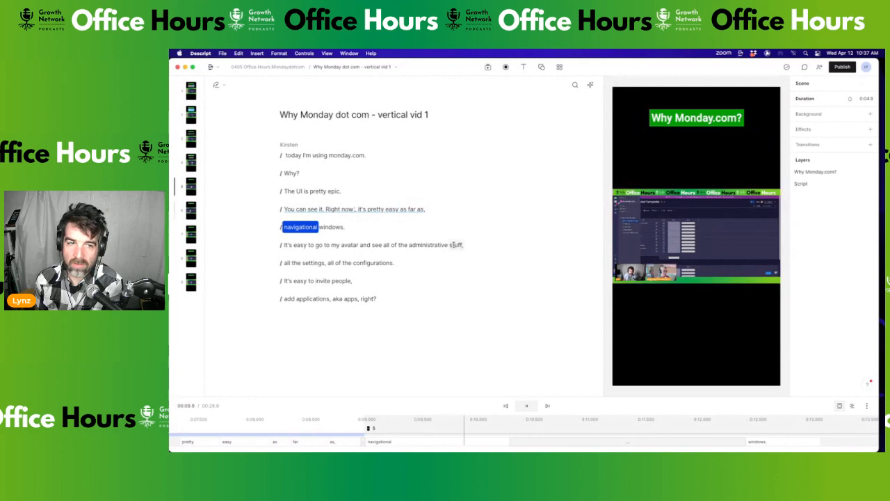
key(space)
click(284, 227)
click(523, 67)
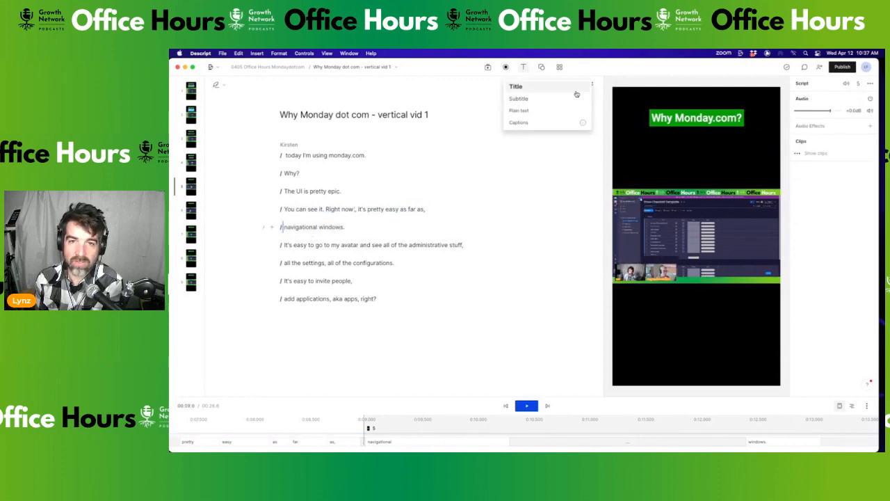
click(527, 125)
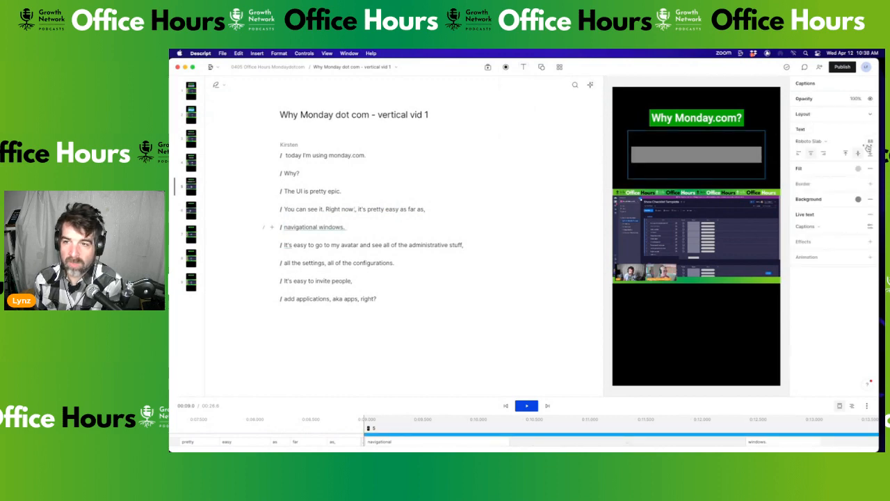
drag(870, 141, 180, 139)
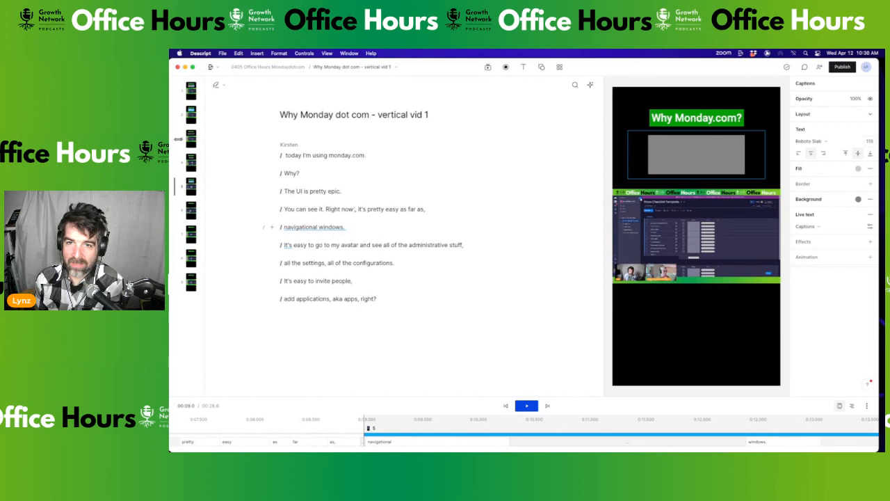
click(283, 246)
click(525, 67)
click(539, 121)
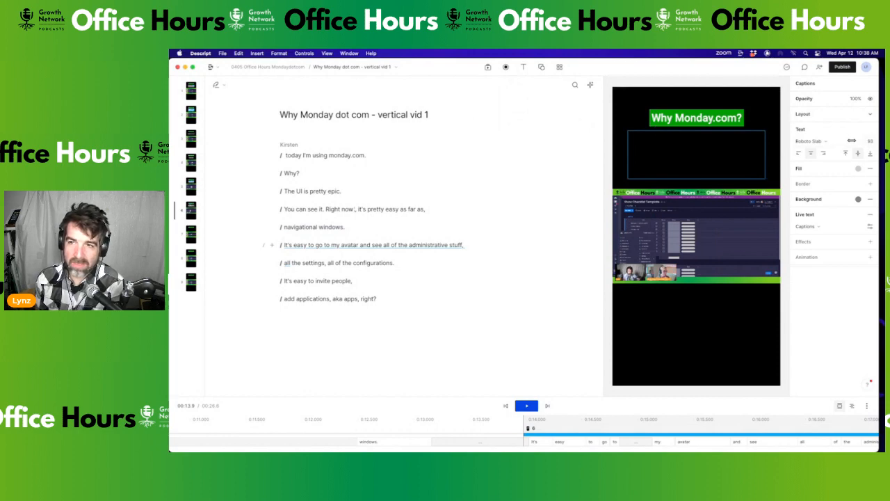
Caption 'all the settings', 'It's easy to invite people' and 'add applications' scenes, the last sized 88
click(285, 263)
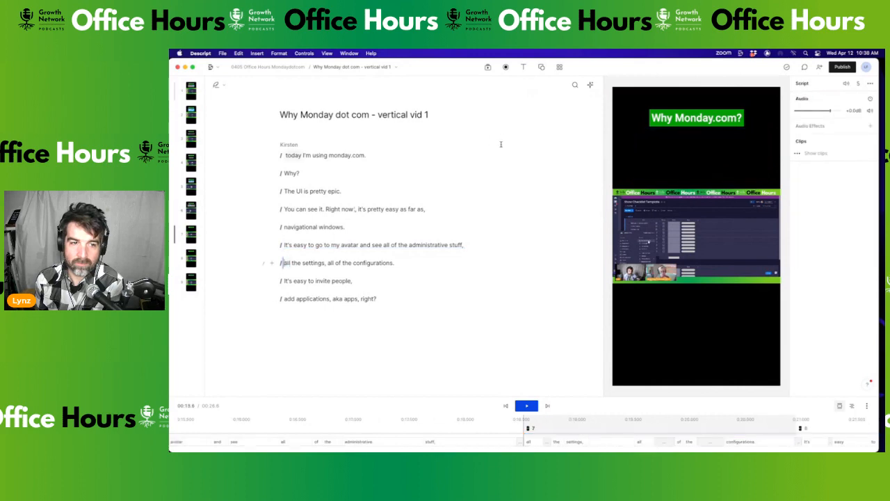
click(524, 67)
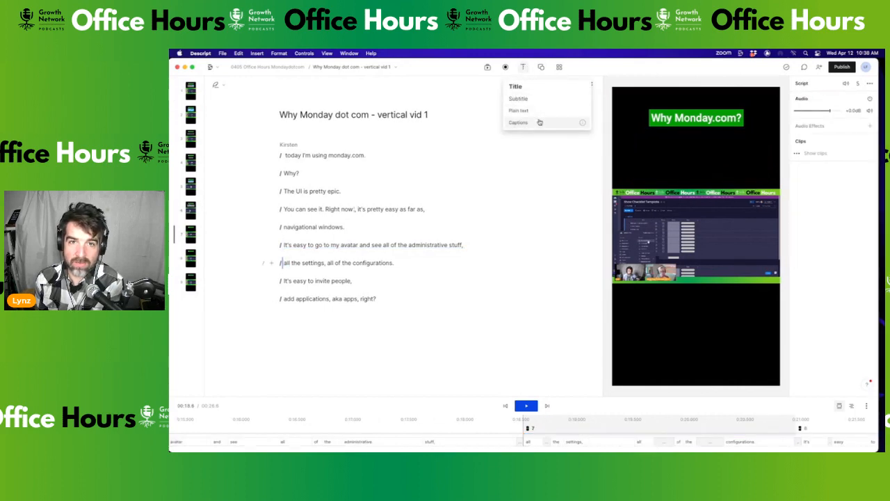
click(529, 122)
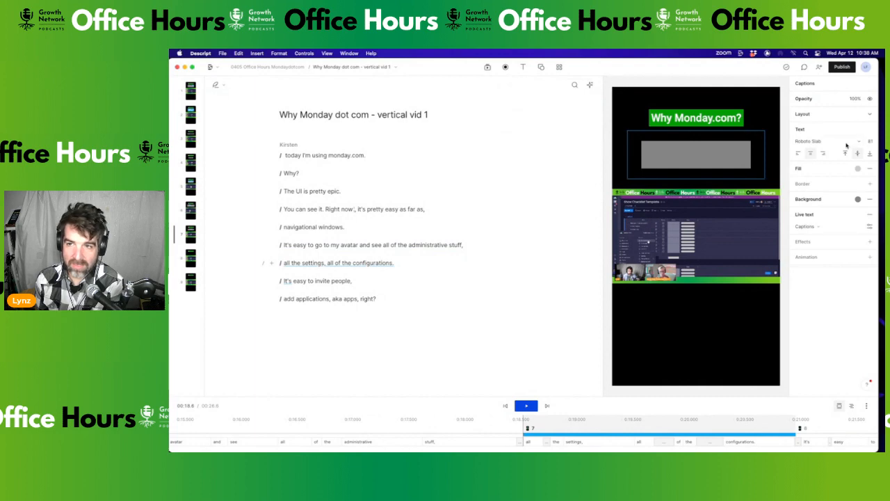
drag(871, 142, 174, 140)
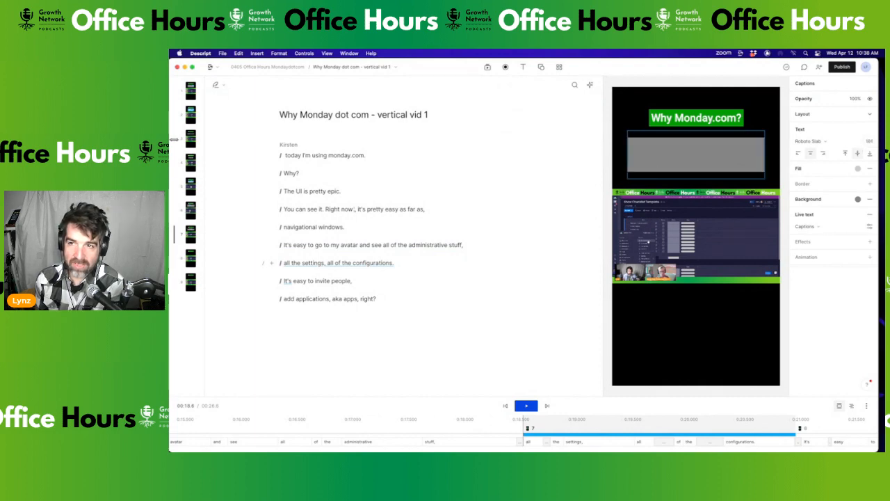
click(282, 281)
click(523, 66)
click(534, 128)
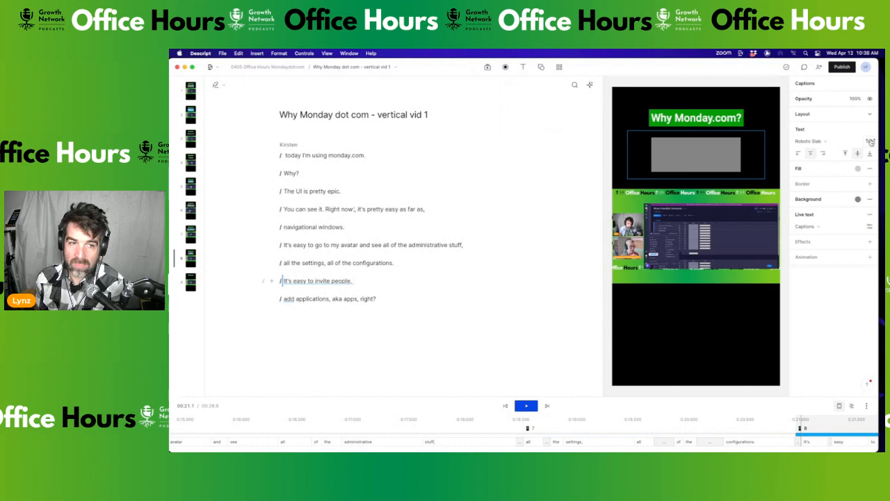
drag(872, 143, 189, 136)
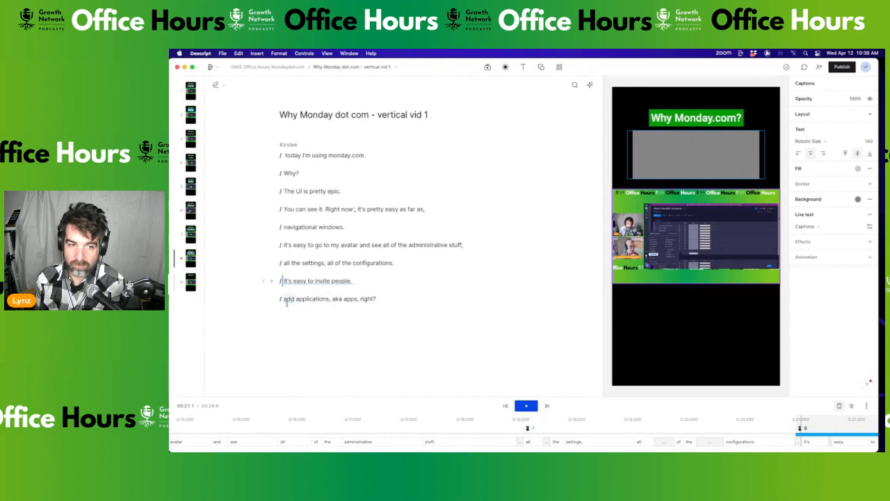
click(283, 299)
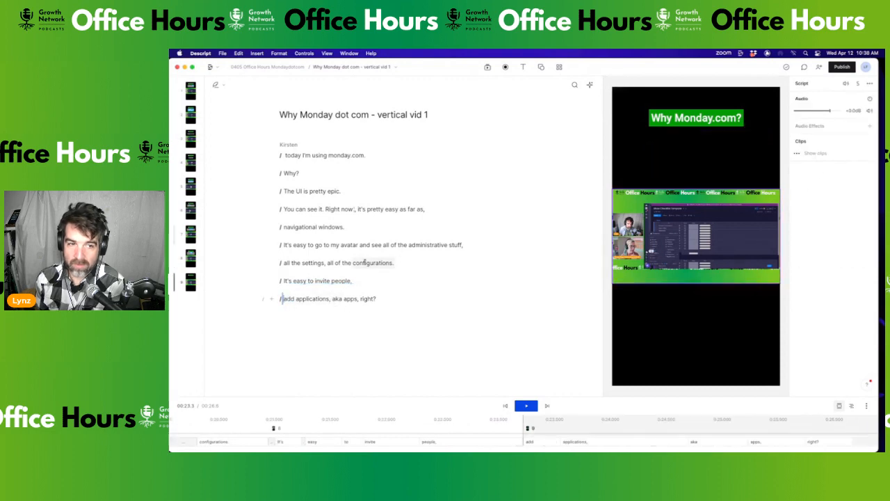
click(522, 70)
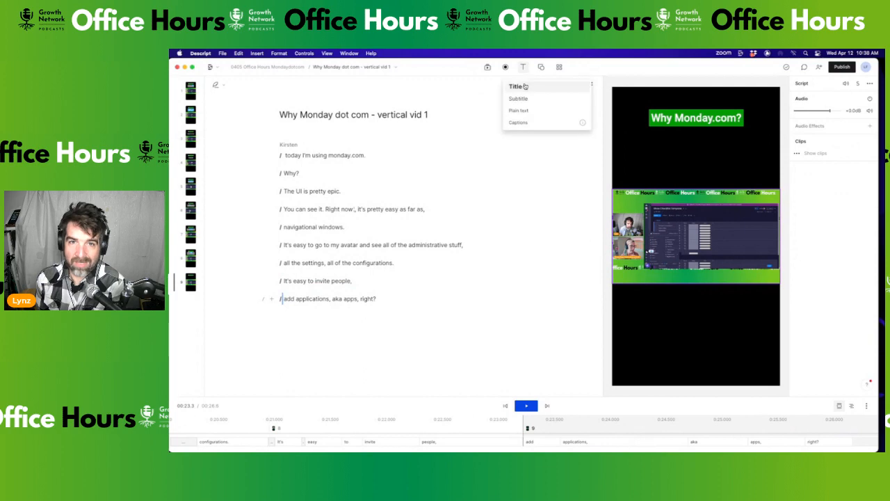
click(533, 125)
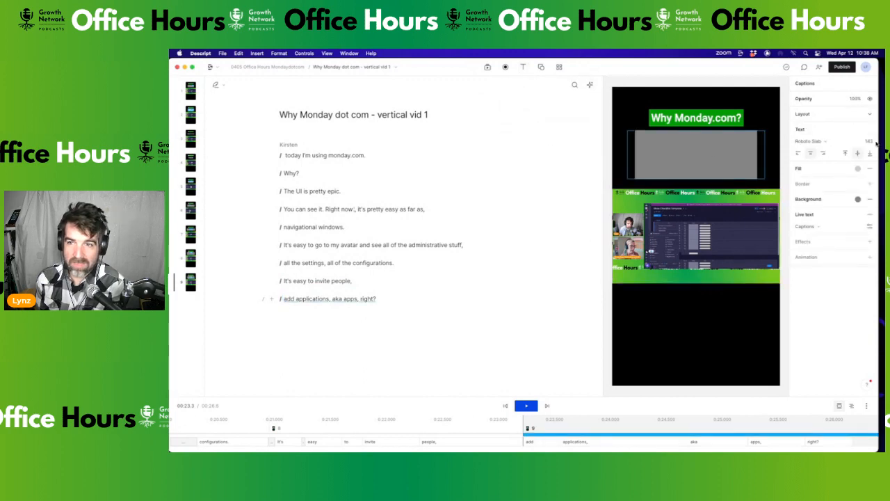
drag(868, 141, 829, 138)
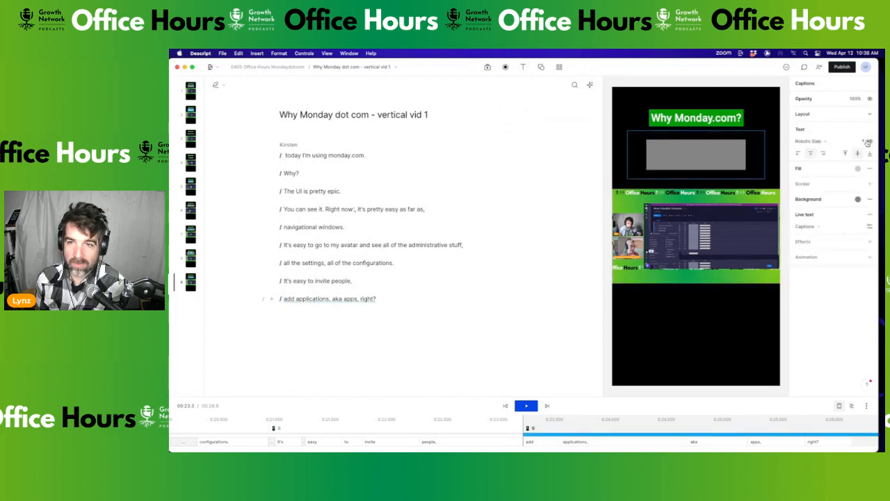
click(283, 156)
key(space)
key(space)
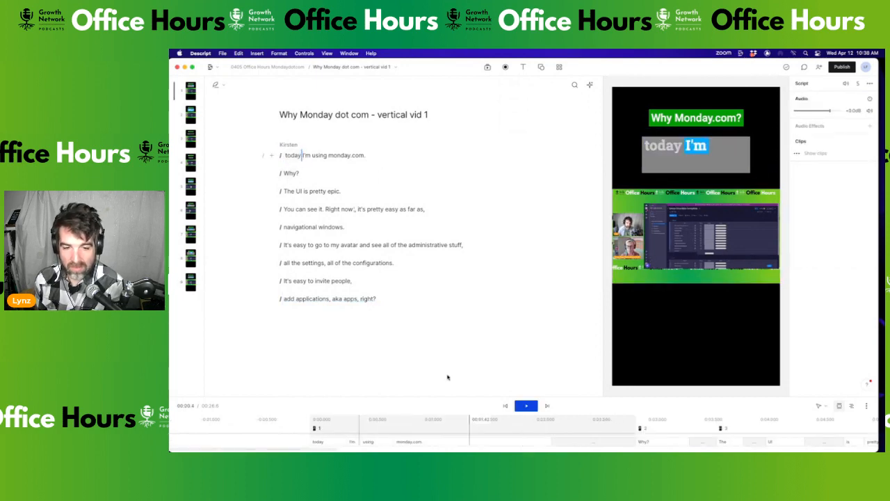
scroll(445, 434, down, 5)
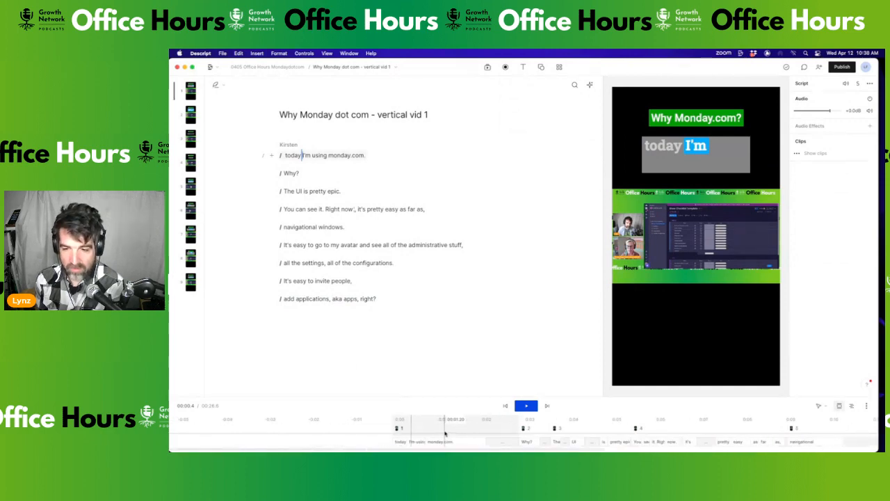
scroll(446, 433, down, 4)
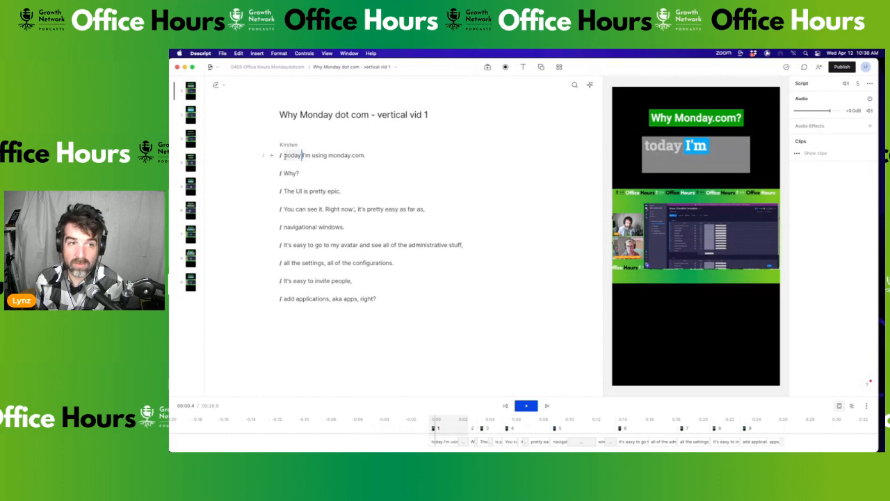
key(space)
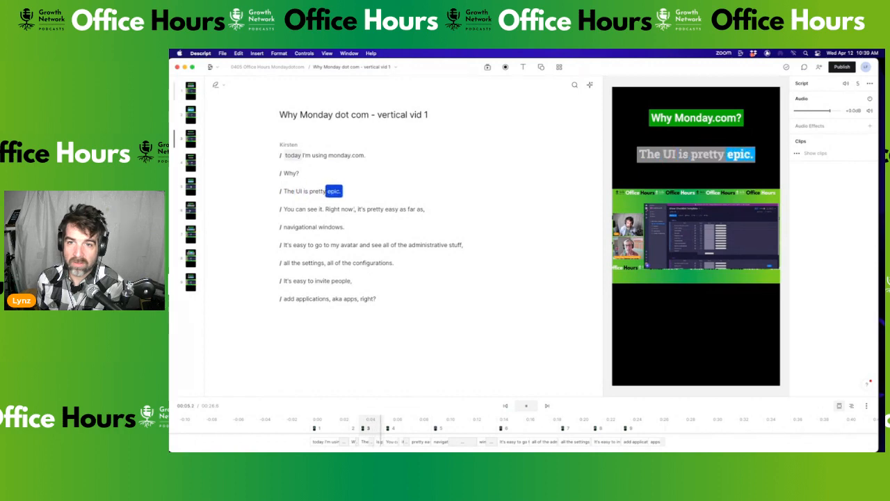
key(space)
drag(283, 160, 594, 285)
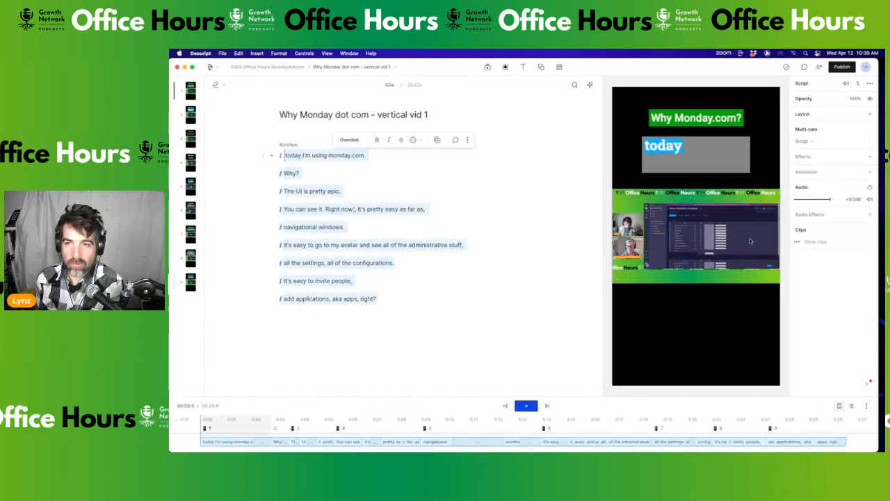
click(699, 157)
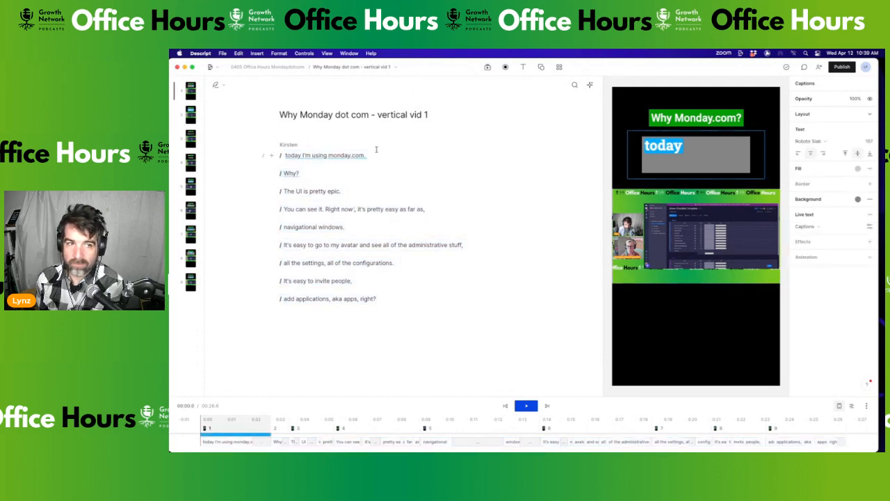
click(284, 156)
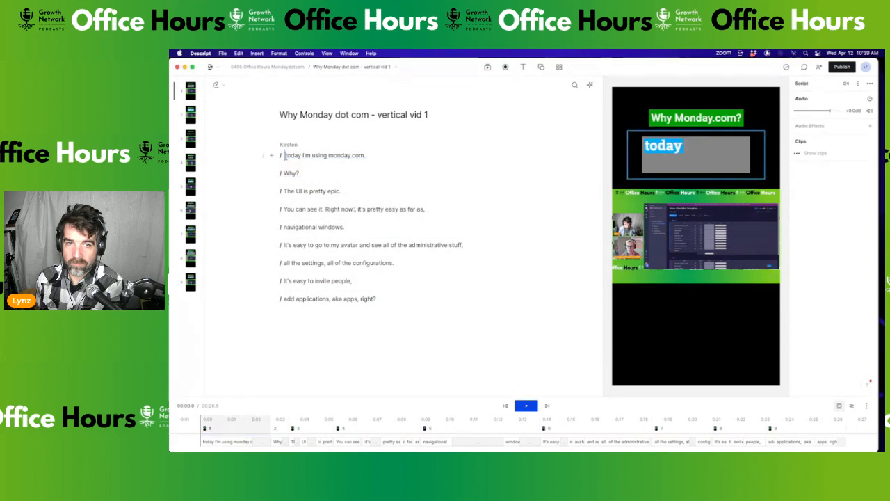
key(space)
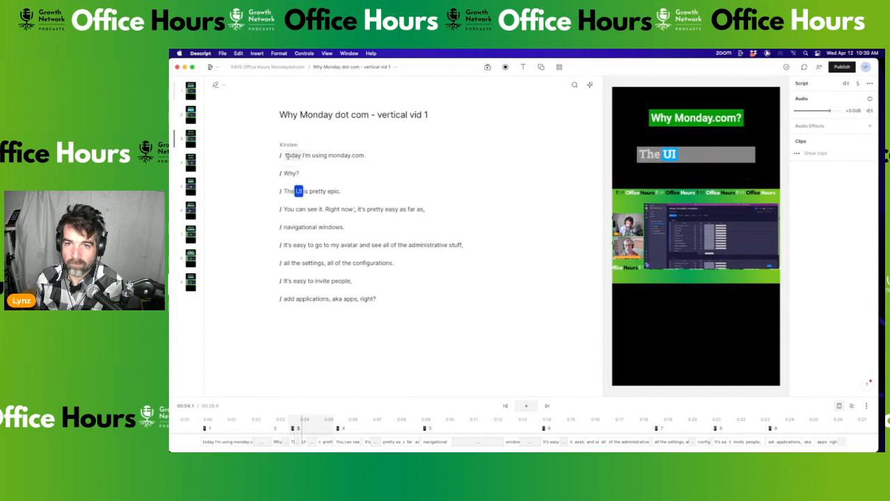
Remove the period after 'You can see it' so the line reads as one sentence
click(325, 209)
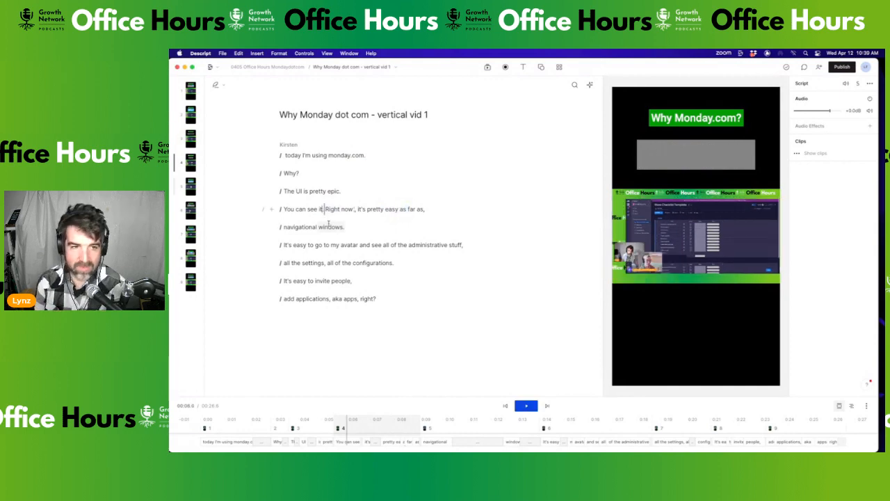
key(BackSpace)
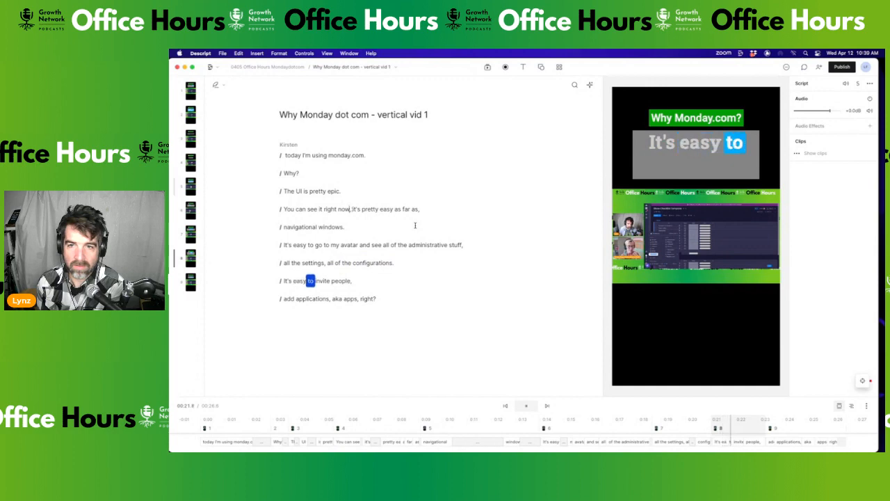
Replay the 'configurations' caption and enlarge the timeline to show audio waveforms
click(387, 264)
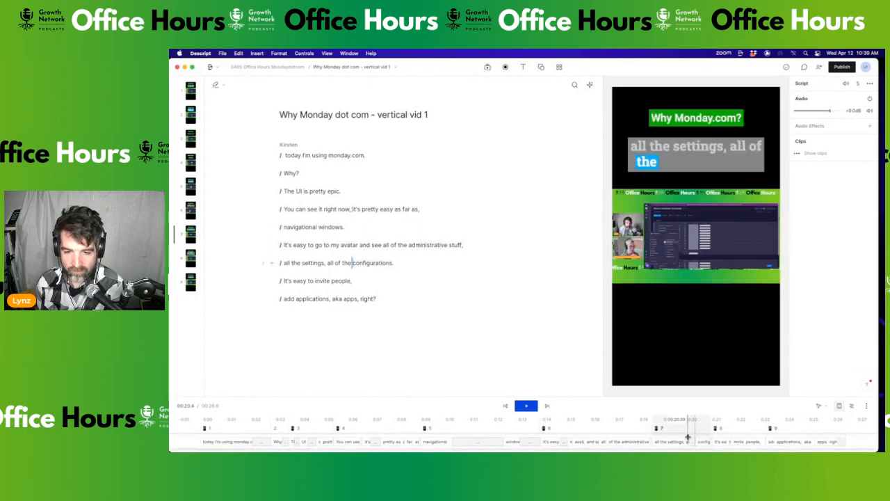
key(space)
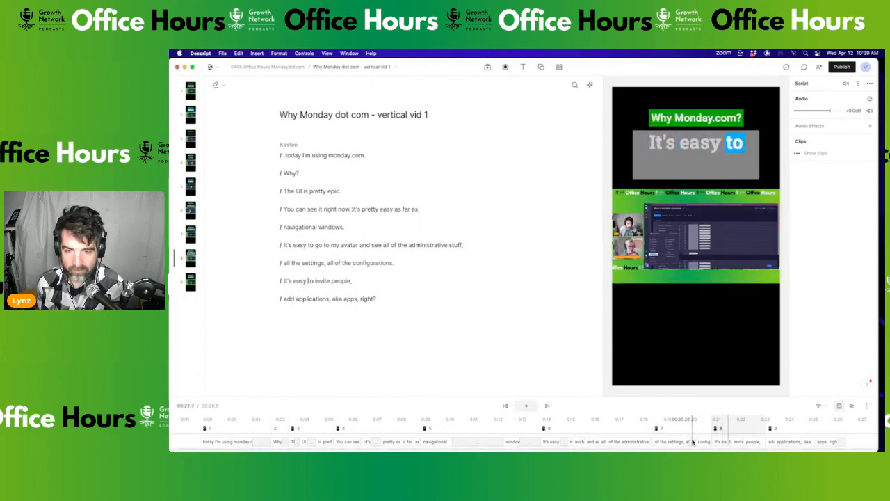
key(space)
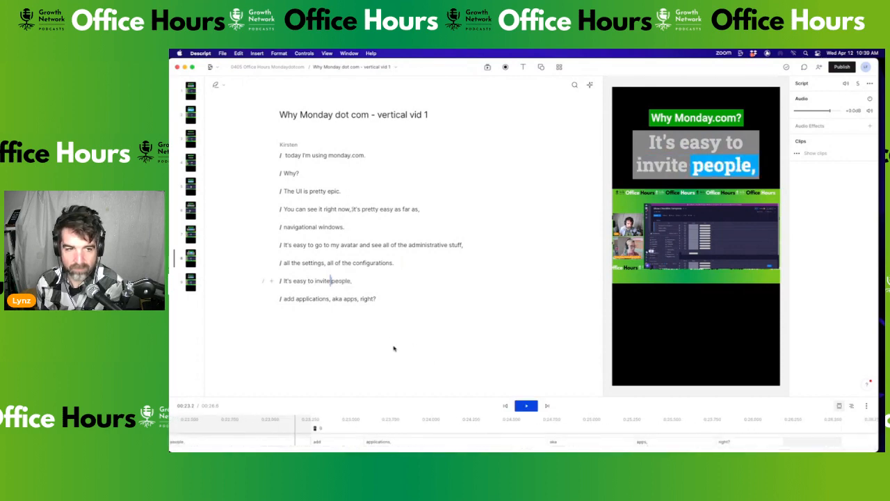
click(378, 263)
key(space)
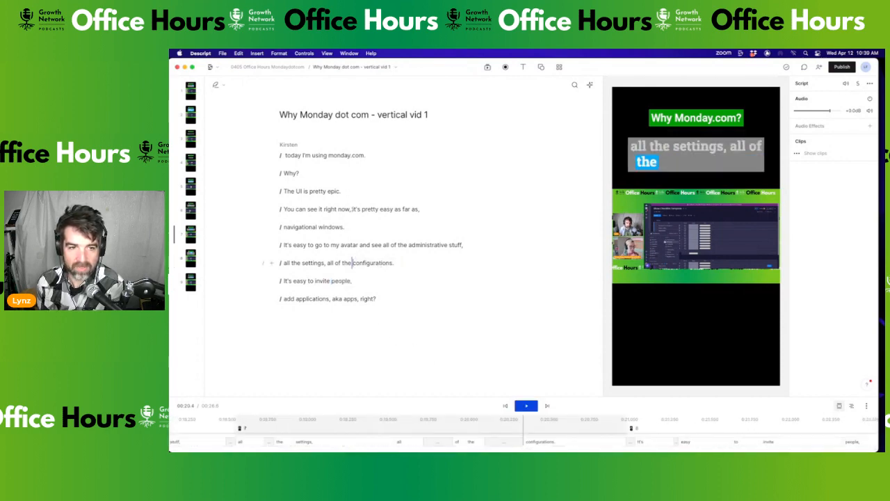
key(space)
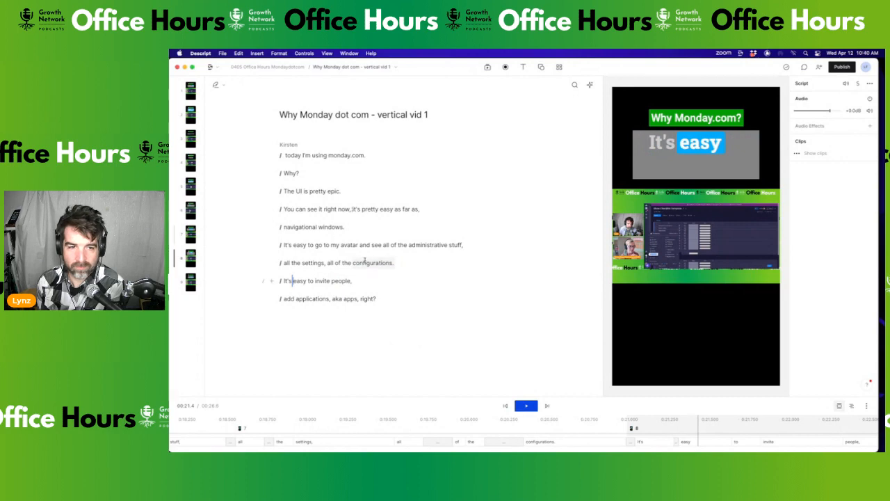
click(387, 266)
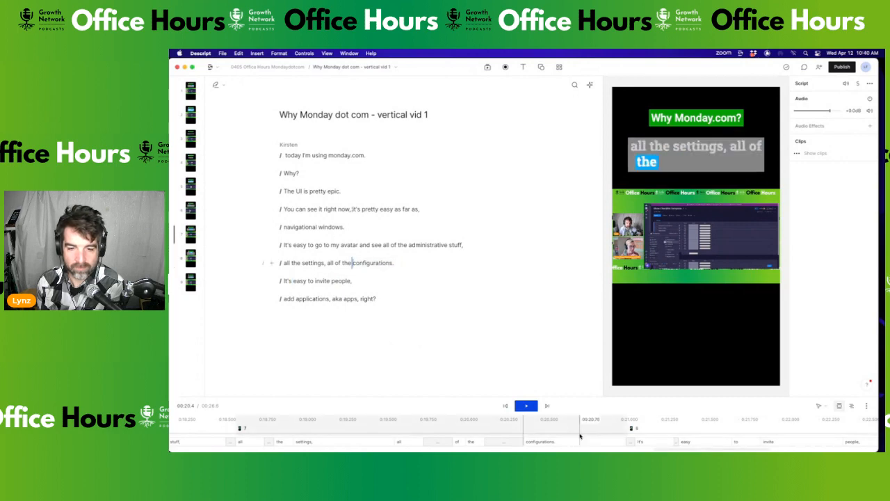
drag(573, 395, 577, 323)
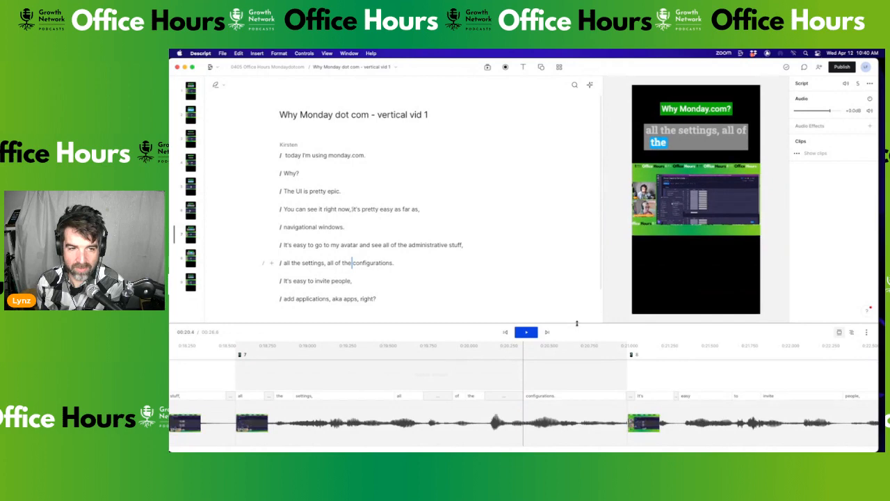
click(320, 264)
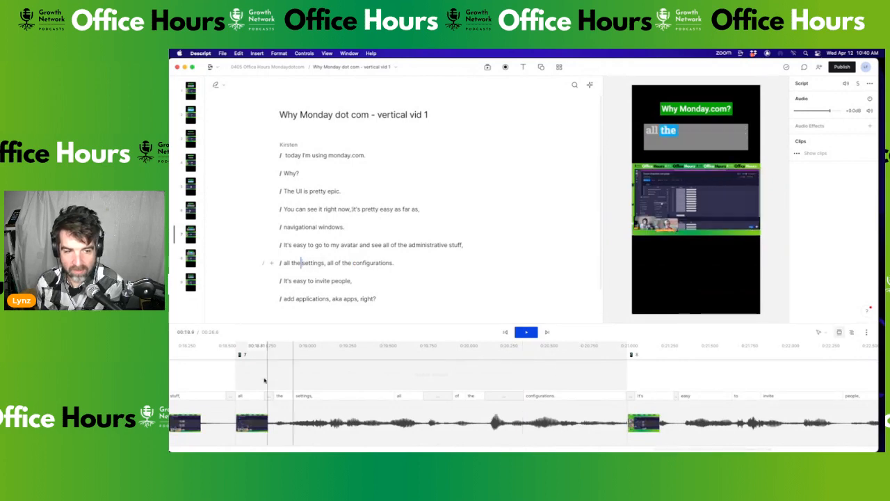
click(283, 263)
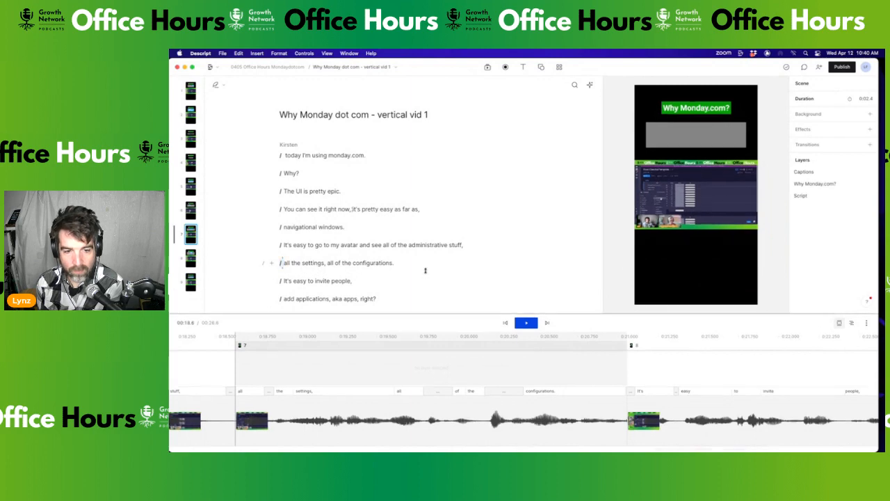
Select the 'all the settings' Captions layer on a taller timeline and replay past 'configurations'
drag(426, 314, 427, 257)
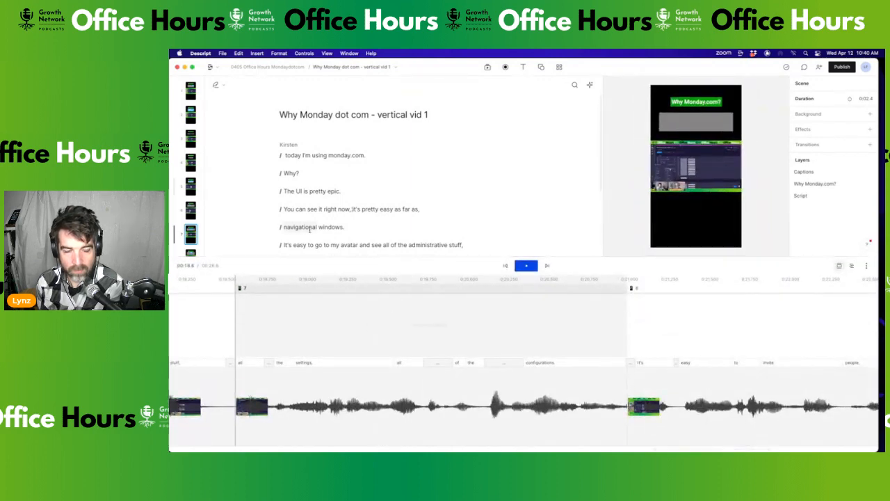
scroll(306, 223, down, 3)
drag(282, 158, 400, 158)
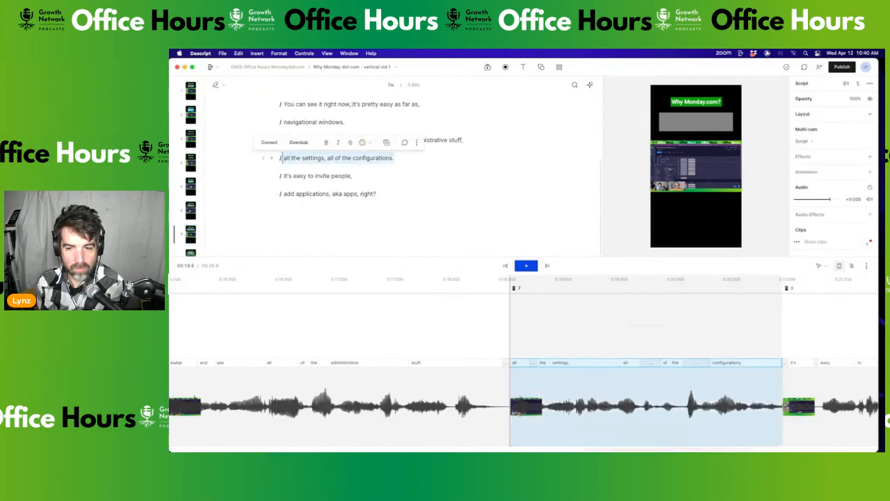
click(696, 322)
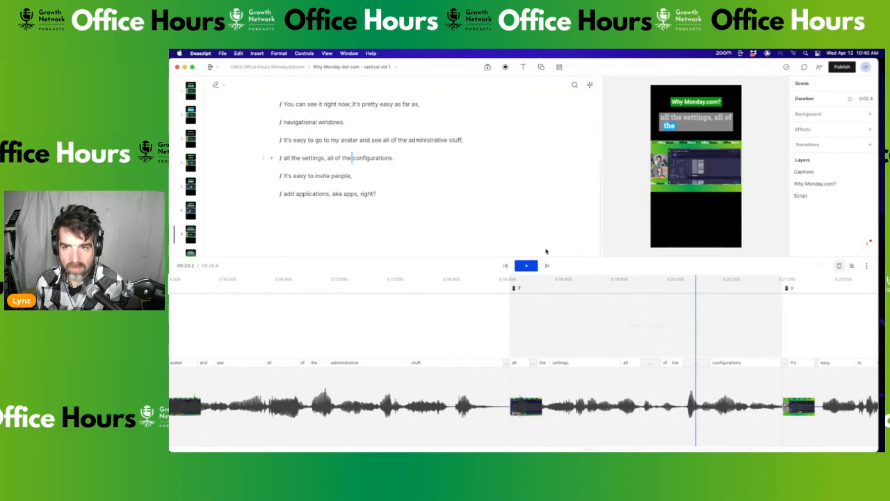
click(804, 172)
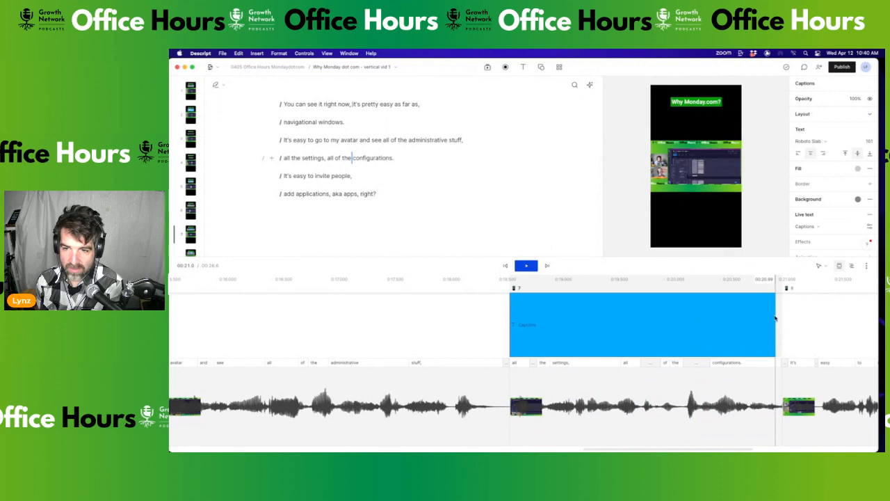
click(740, 329)
key(space)
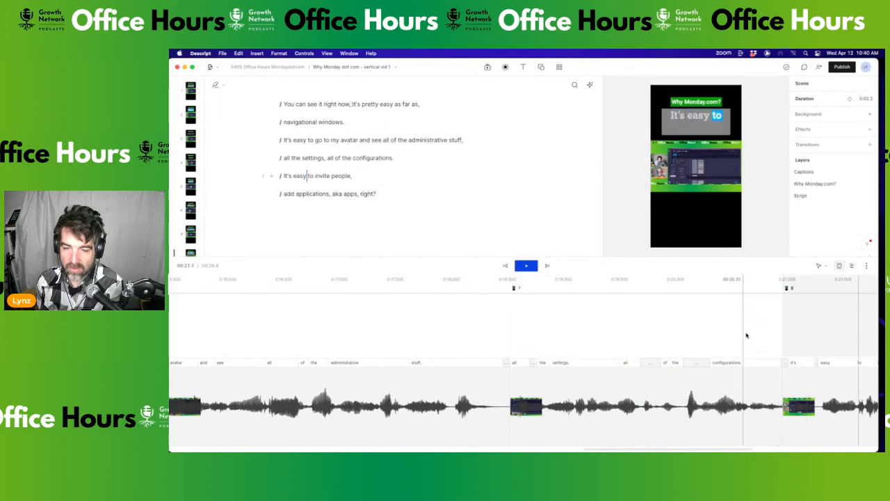
click(769, 334)
key(space)
key(space)
click(714, 330)
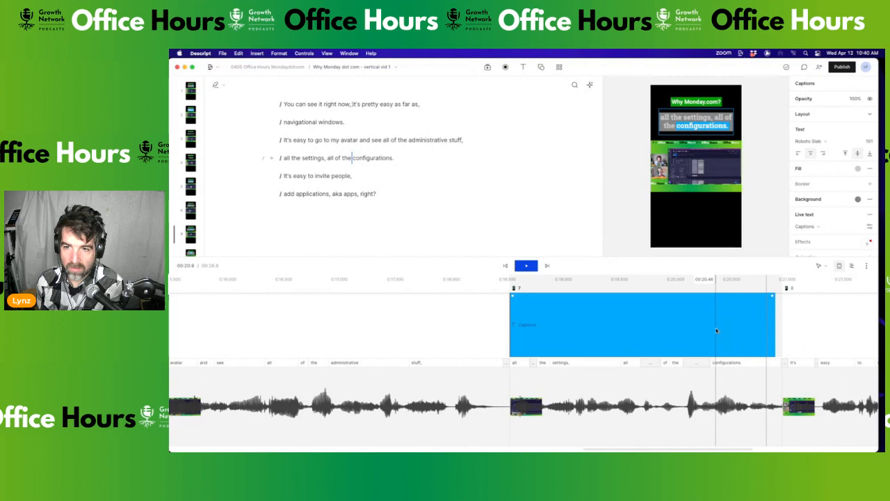
key(space)
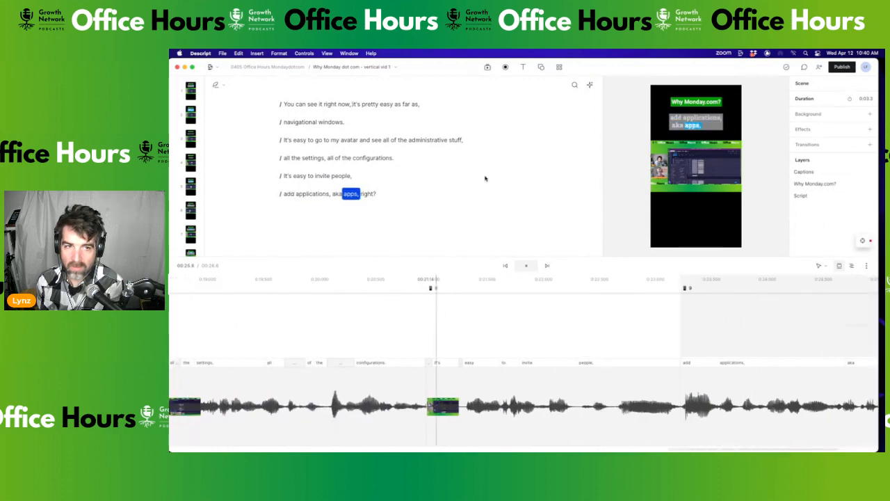
Stop playback and shrink the timeline to a thin strip so the script and vertical preview fill the window
key(space)
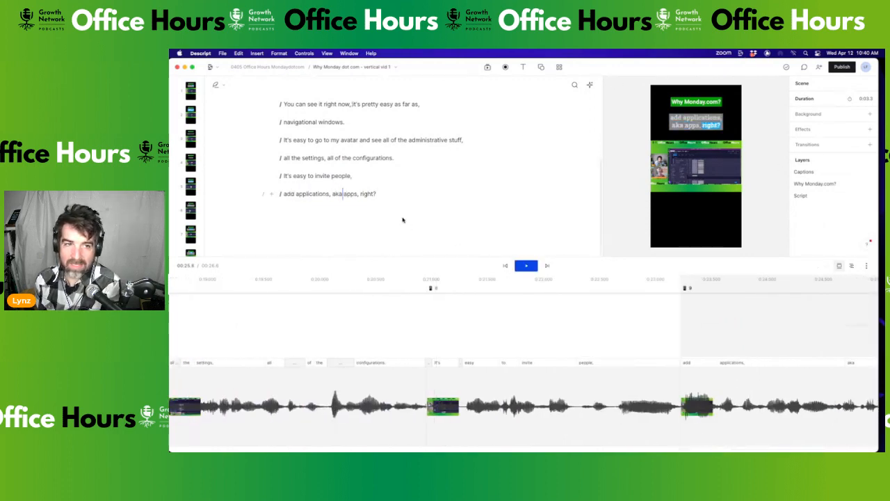
drag(563, 256, 563, 360)
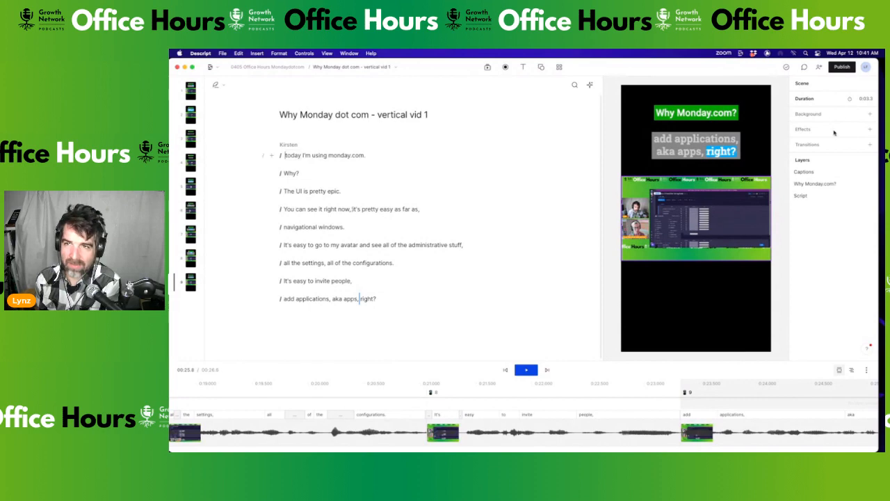
Bring up the Export settings for vertical vid 1 from the Publish menu
click(843, 66)
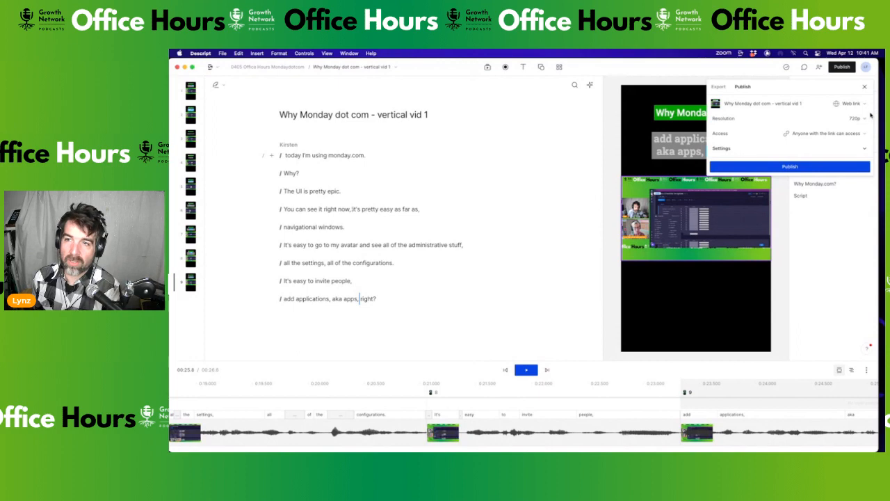
click(719, 87)
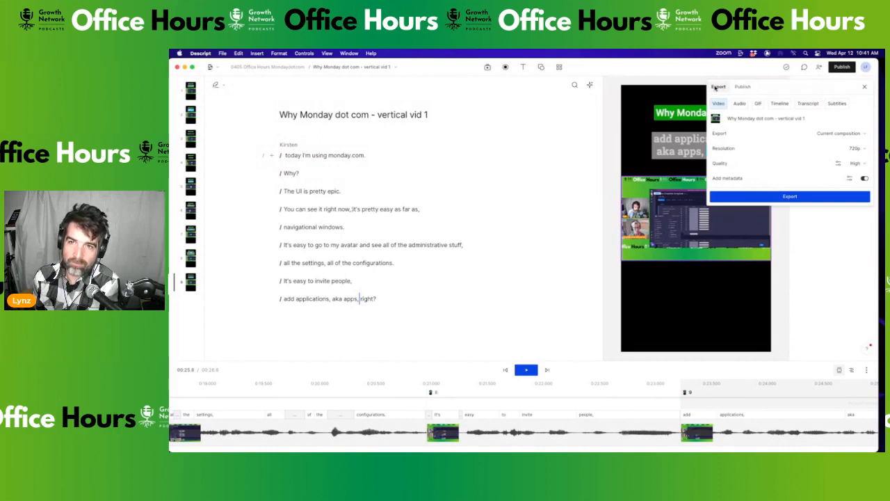
Change the export resolution to 1080p and keep Current composition as the export scope
click(863, 148)
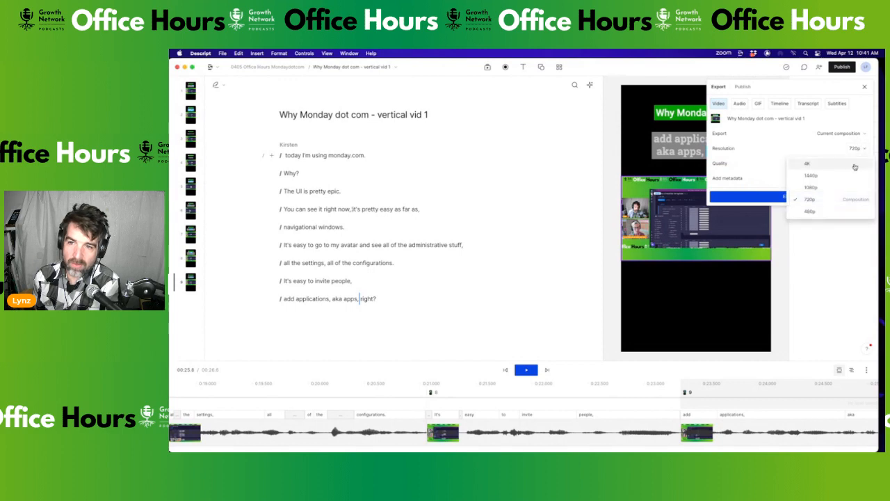
click(840, 187)
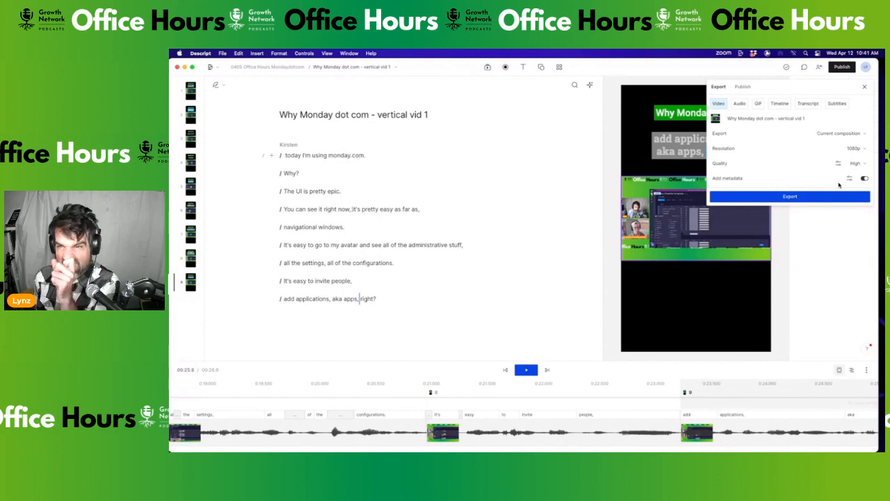
click(859, 134)
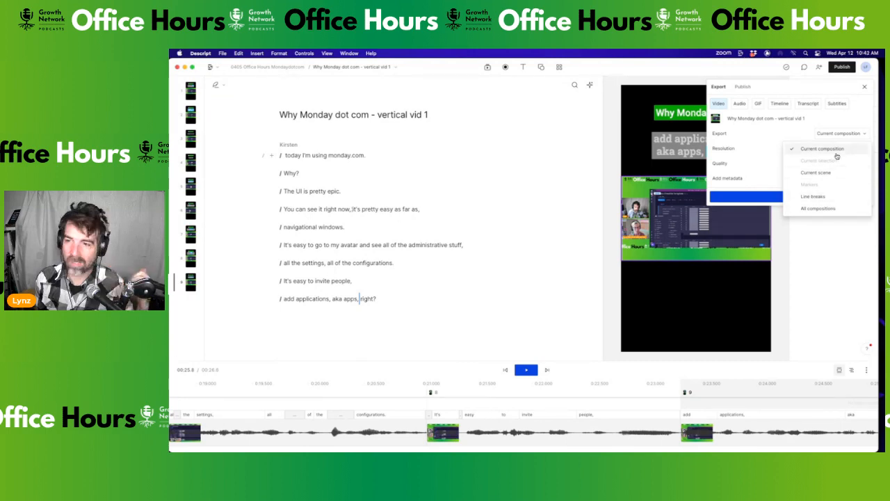
click(819, 240)
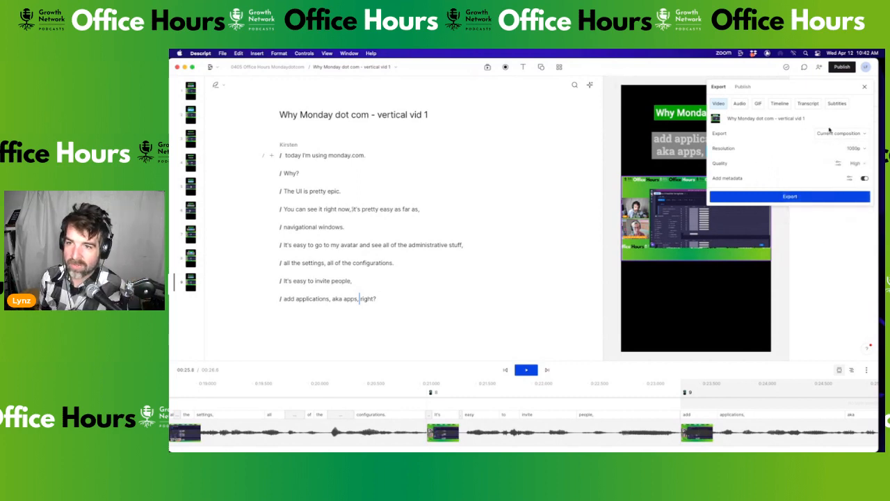
click(793, 197)
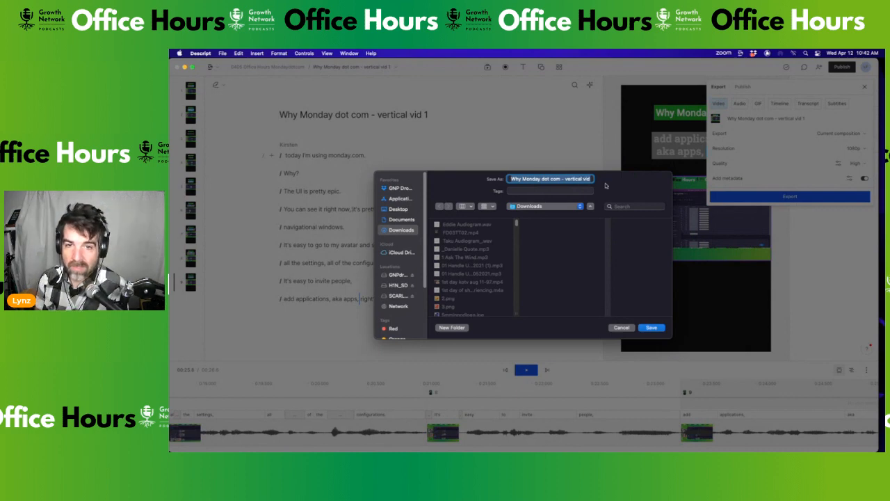
key(Right)
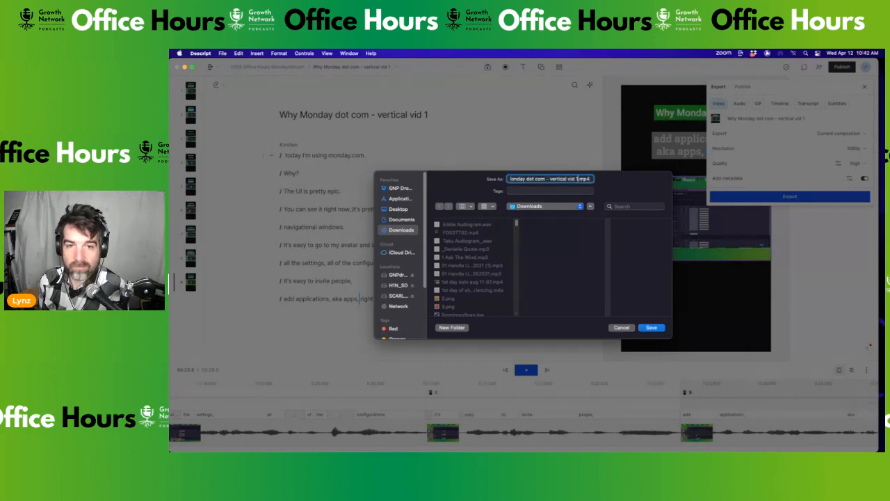
click(622, 328)
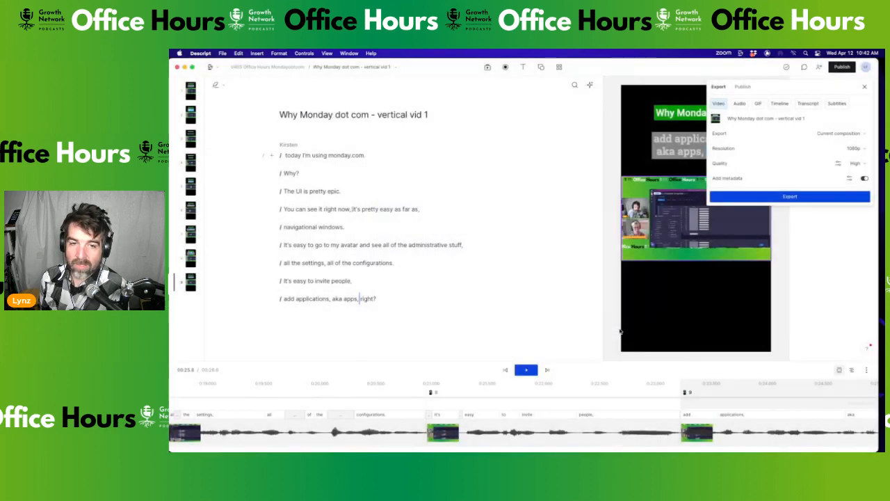
Close the export settings, then check the project's compositions list and close it again
click(815, 233)
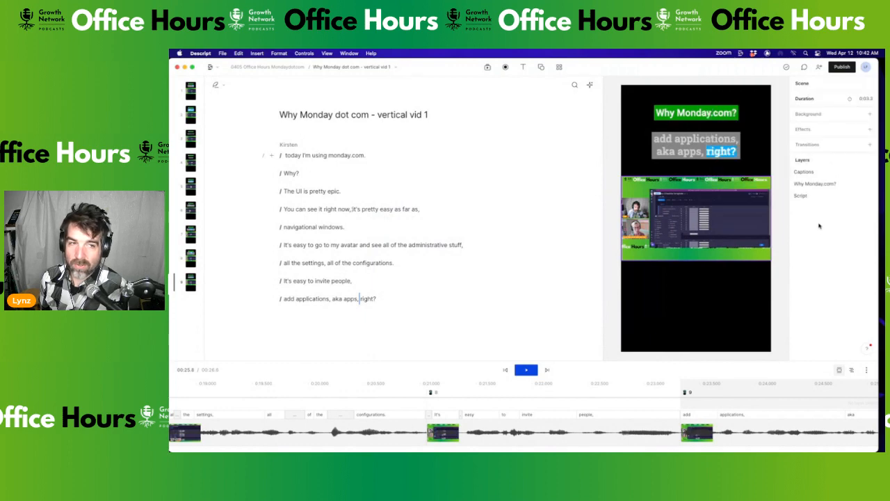
click(337, 66)
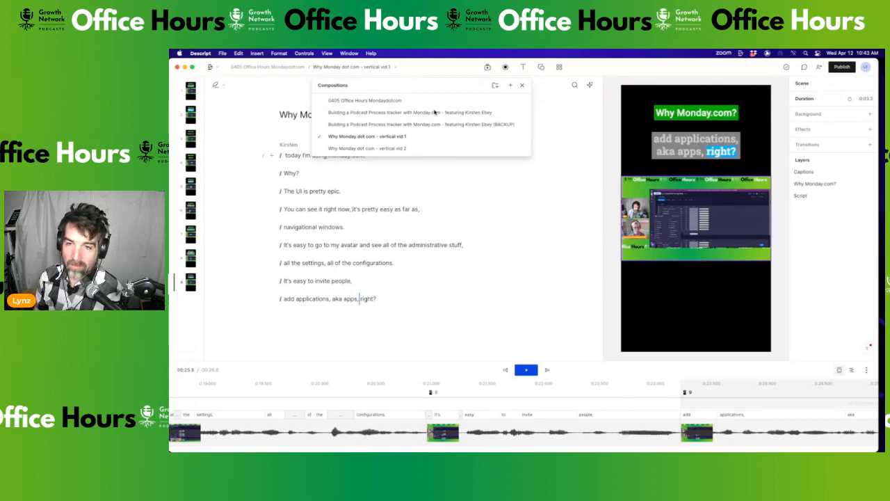
click(498, 182)
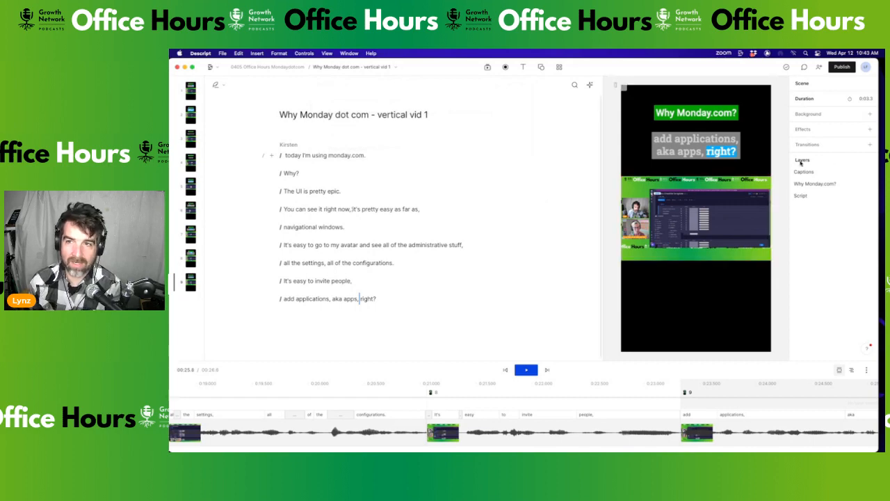